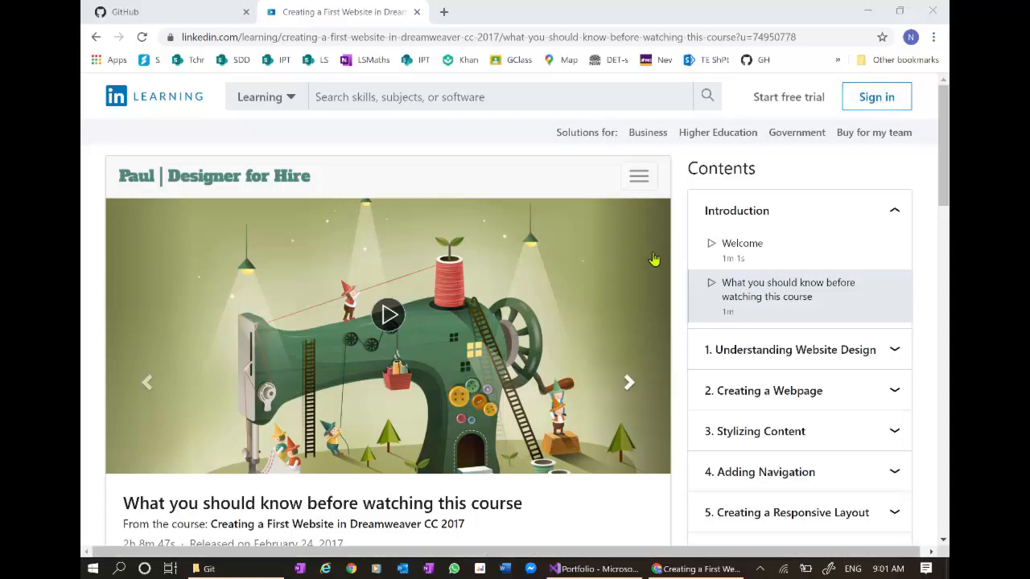
# Bring the Visual Studio Portfolio project with index.html to the front over the course page.
pyautogui.click(574, 568)
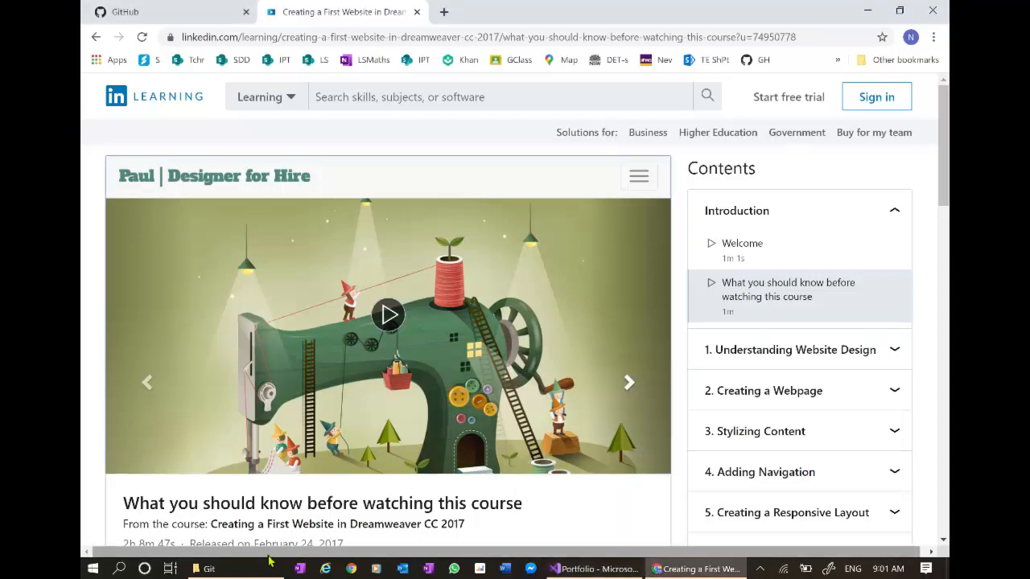
pyautogui.click(596, 569)
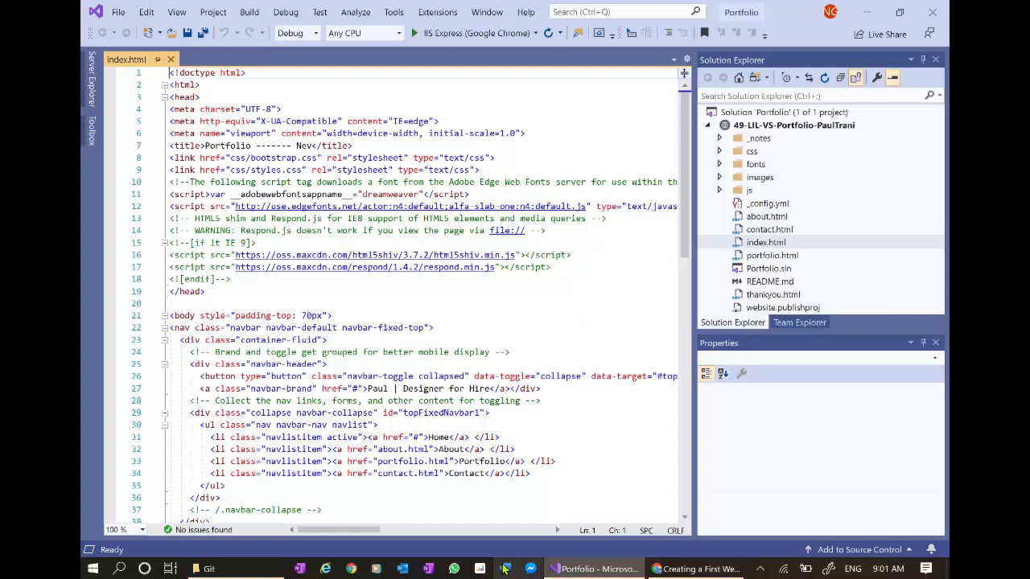
pyautogui.moveTo(205, 569)
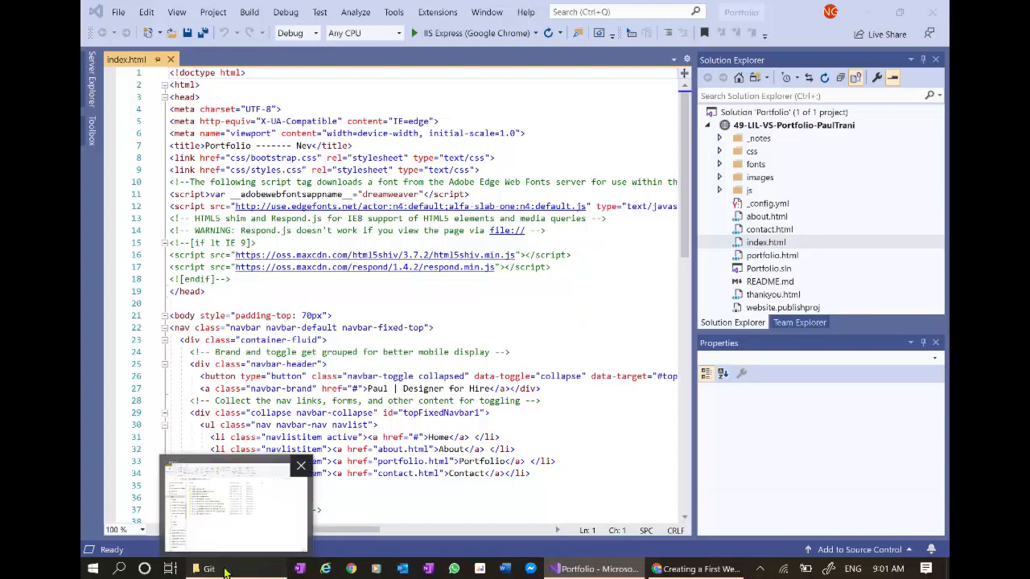
# Show the Git folder in File Explorer and select 49-LIL-DW-Portfolio-PaulTrani.
pyautogui.click(226, 570)
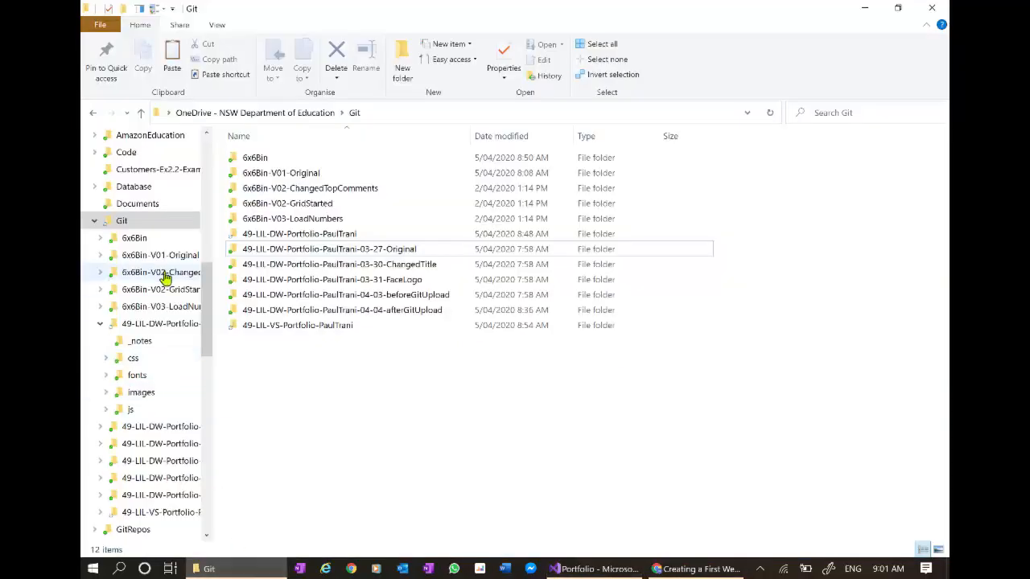
pyautogui.click(112, 221)
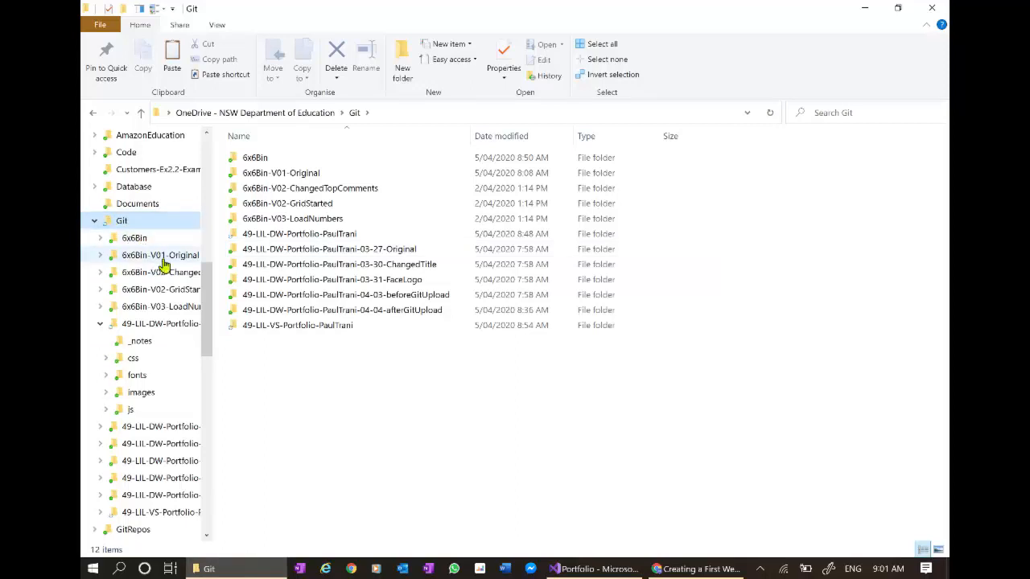
pyautogui.moveTo(206, 281); pyautogui.dragTo(196, 266)
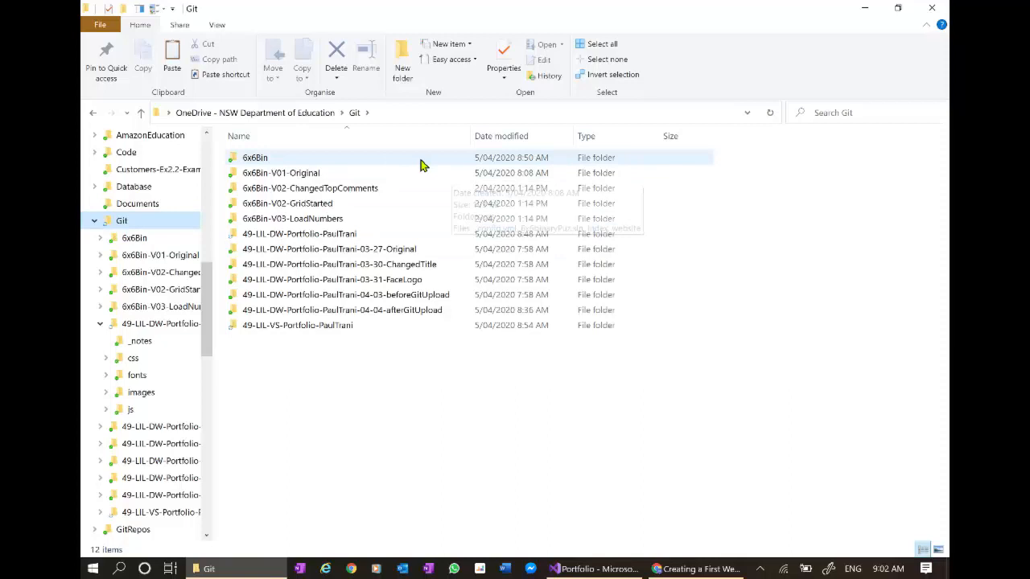
pyautogui.click(351, 236)
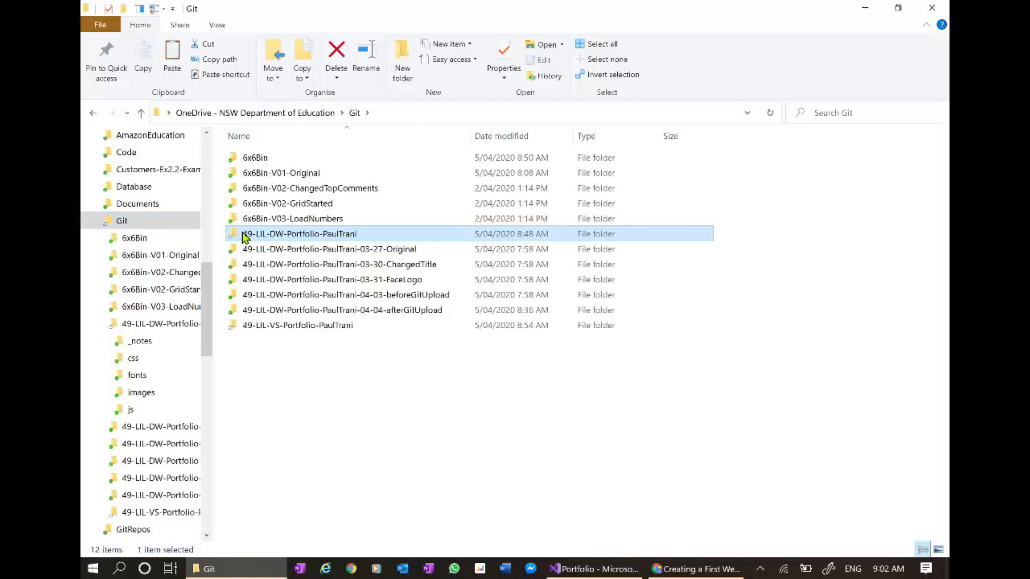
# Paste a '49-LIL-DW-Portfolio-PaulTrani - Copy' backup into Git and move the progress window aside.
pyautogui.hotkey('ctrl', 'v')
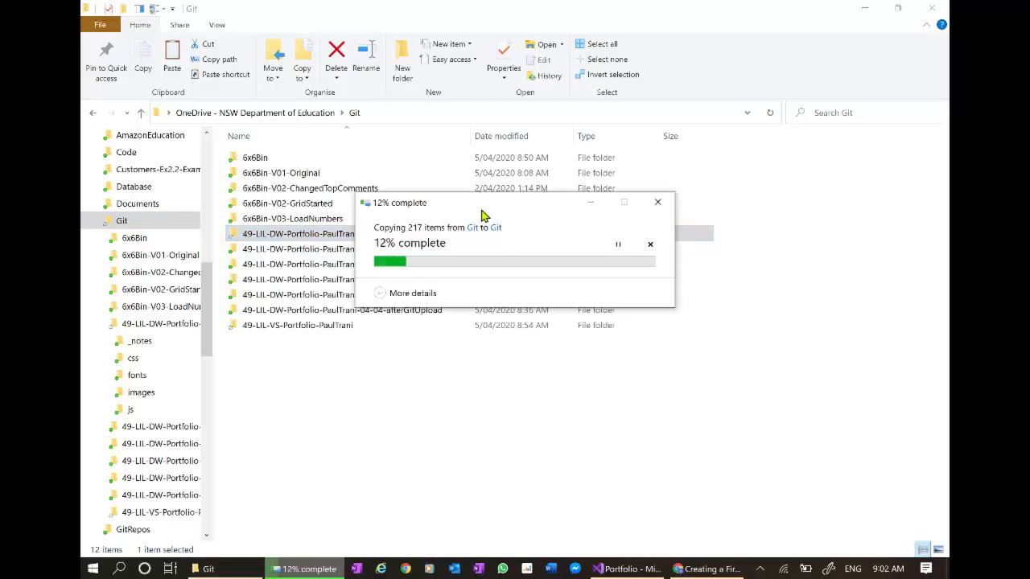
pyautogui.moveTo(483, 214)
pyautogui.mouseDown()
pyautogui.moveTo(569, 370)
pyautogui.moveTo(626, 377)
pyautogui.mouseUp()
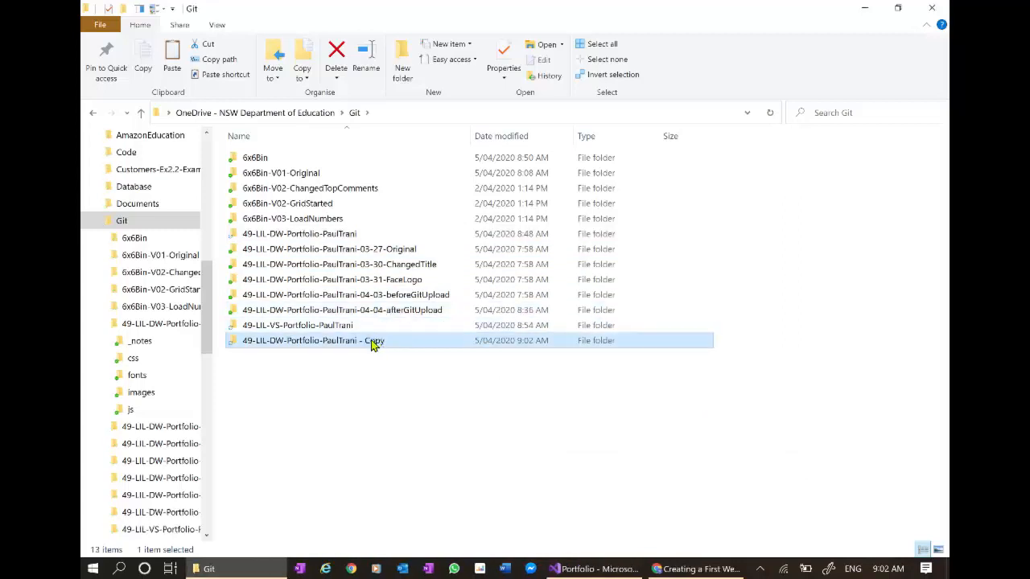
# Open the project folder's index file with Adobe Dreamweaver 2020 via Open with.
pyautogui.doubleClick(248, 235)
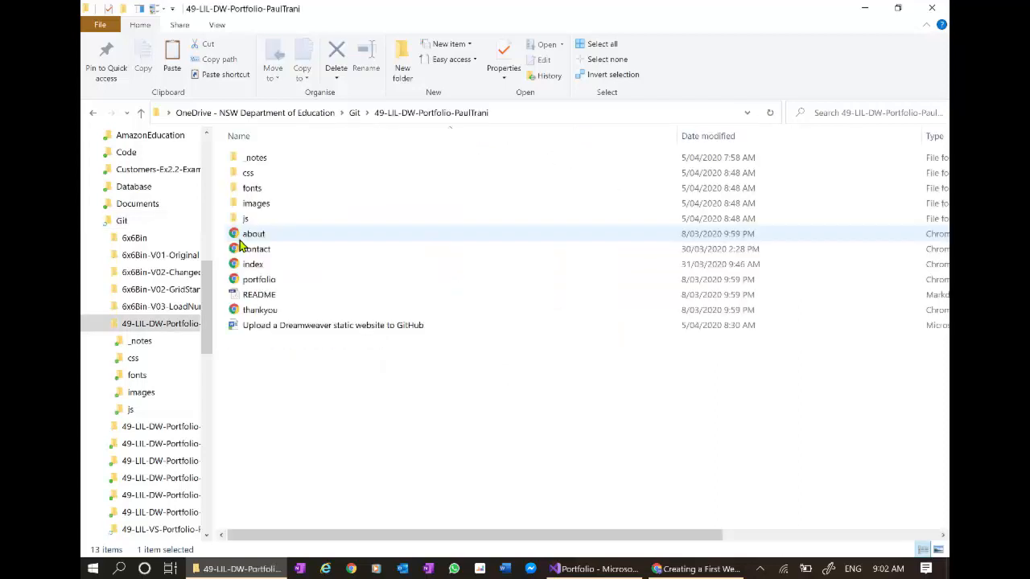
pyautogui.click(249, 264)
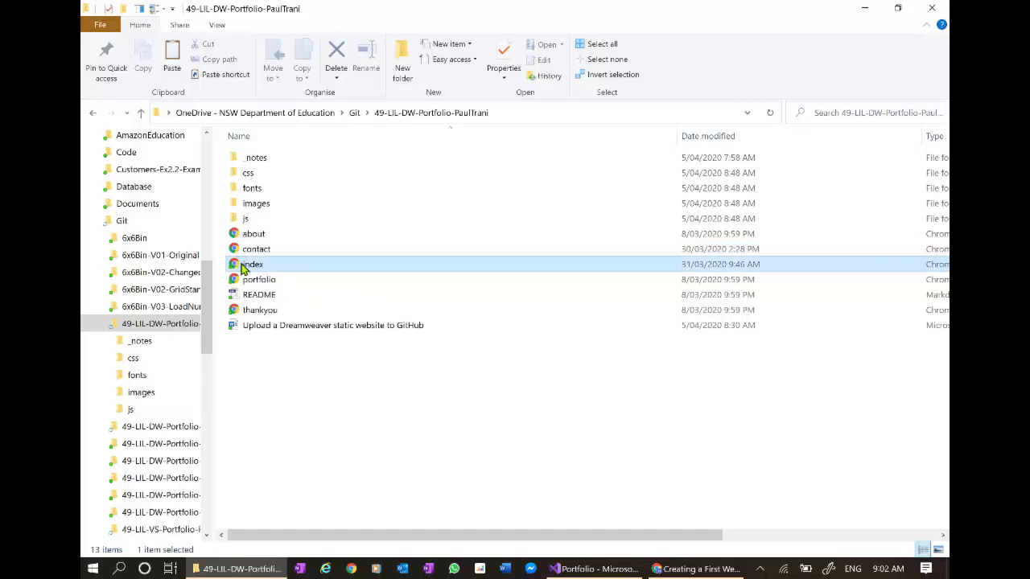
pyautogui.rightClick(244, 266)
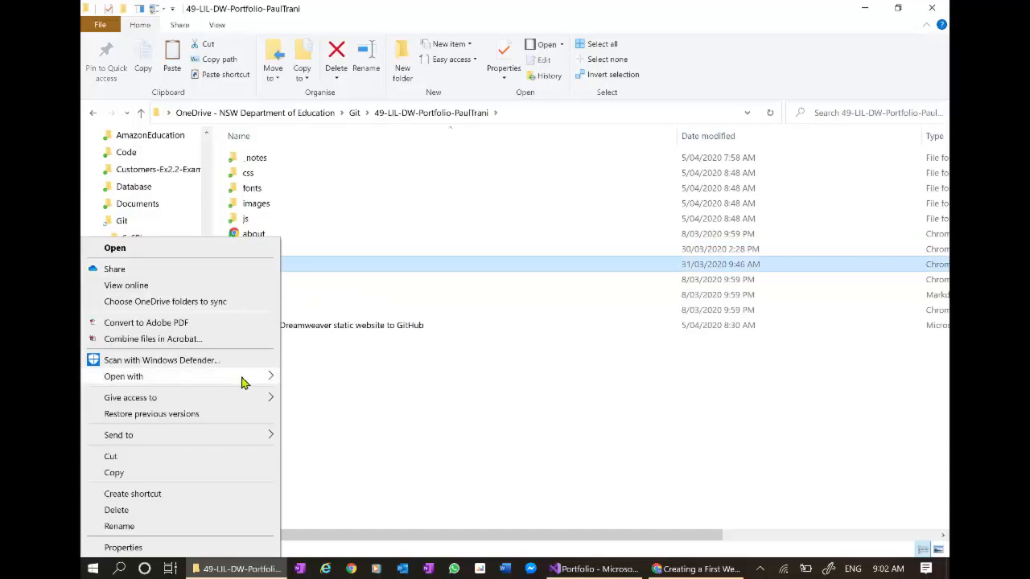
pyautogui.moveTo(123, 377)
pyautogui.click(317, 379)
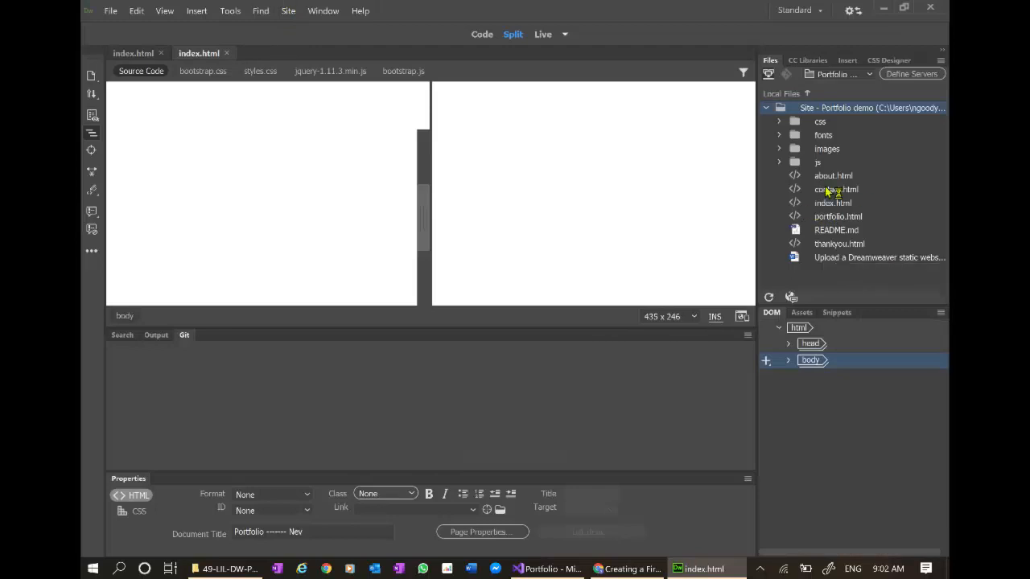
# Reach Manage Sites from the Site menu while Dreamweaver finishes loading.
pyautogui.click(289, 10)
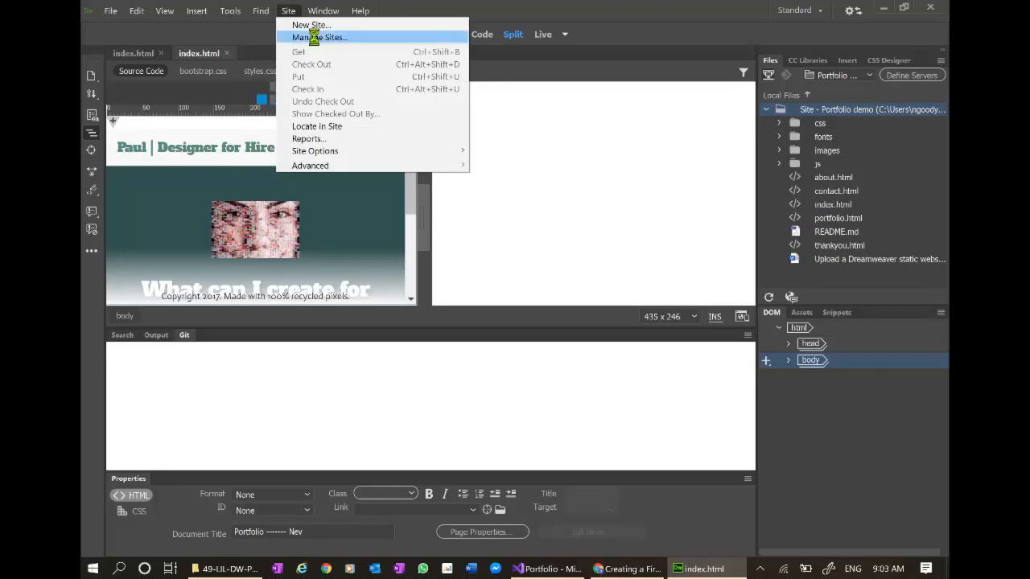
pyautogui.click(314, 37)
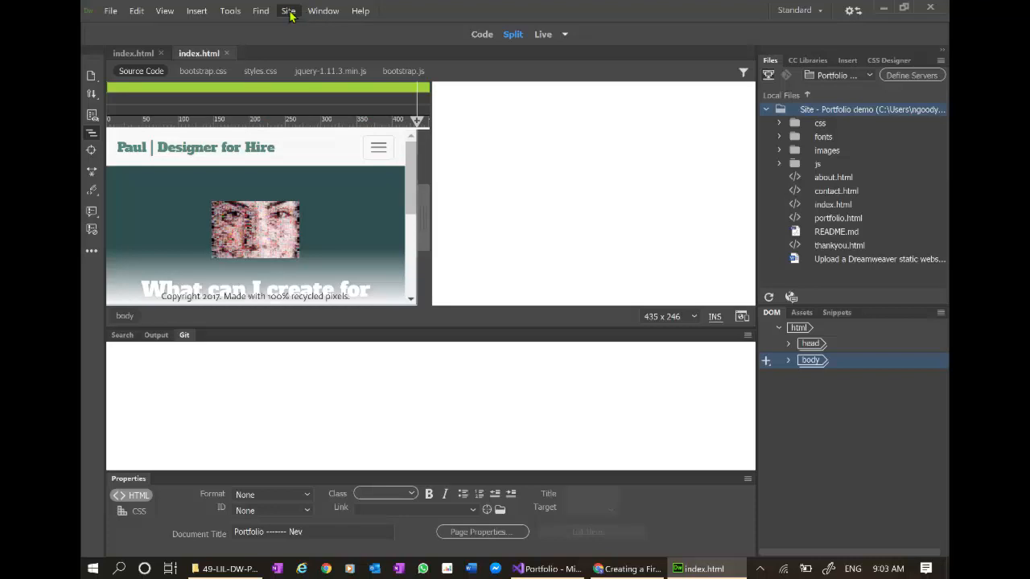
pyautogui.click(289, 11)
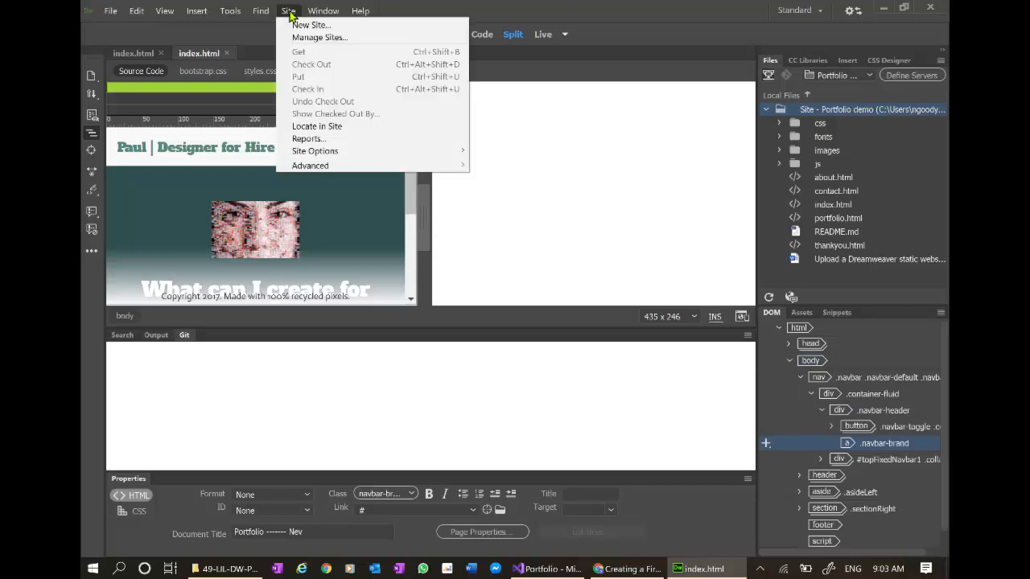
pyautogui.click(319, 38)
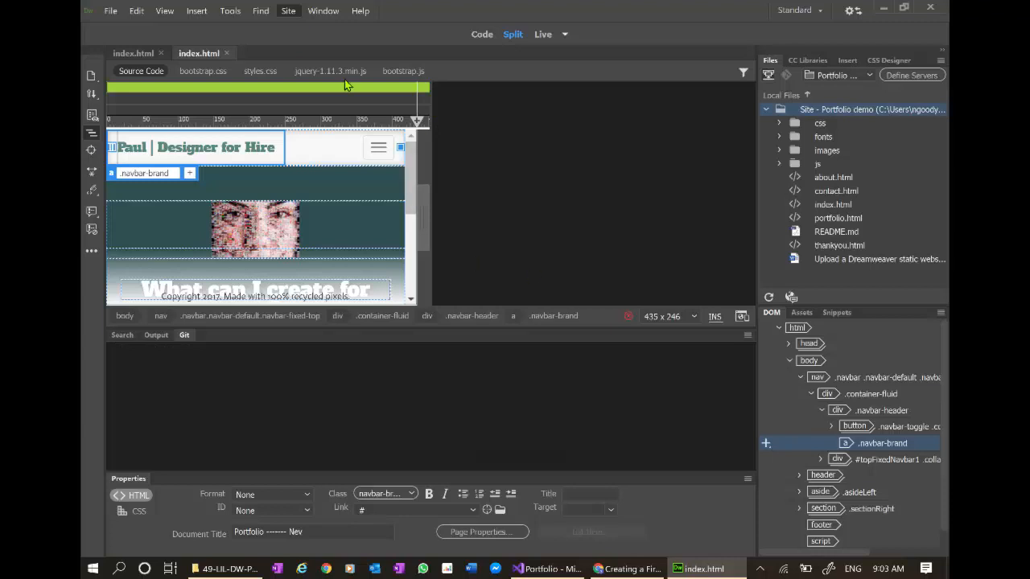
pyautogui.click(288, 10)
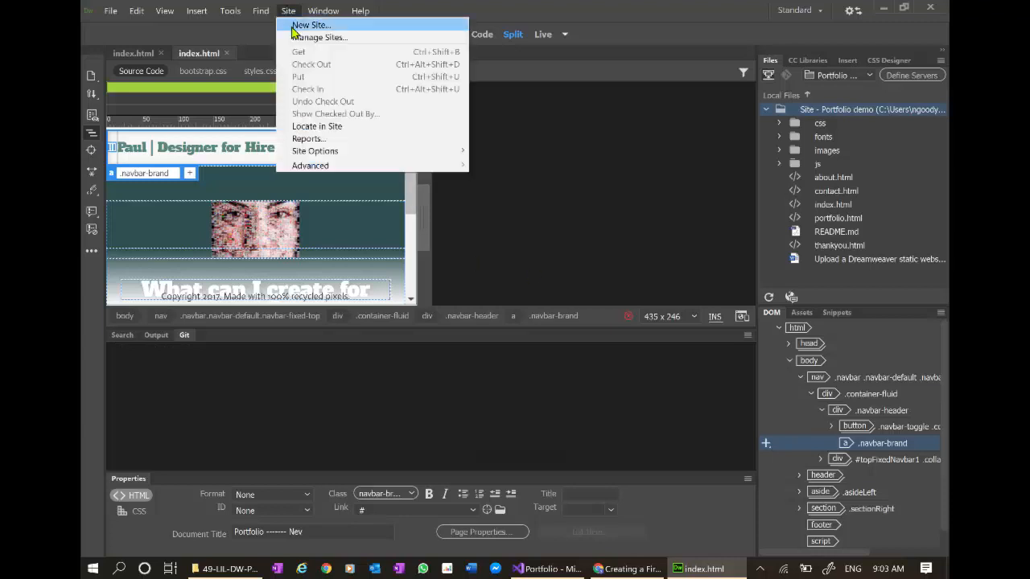
# In Manage Sites, check the Portfolio - Nev setup, then open the Portfolio demo site setup.
pyautogui.click(298, 38)
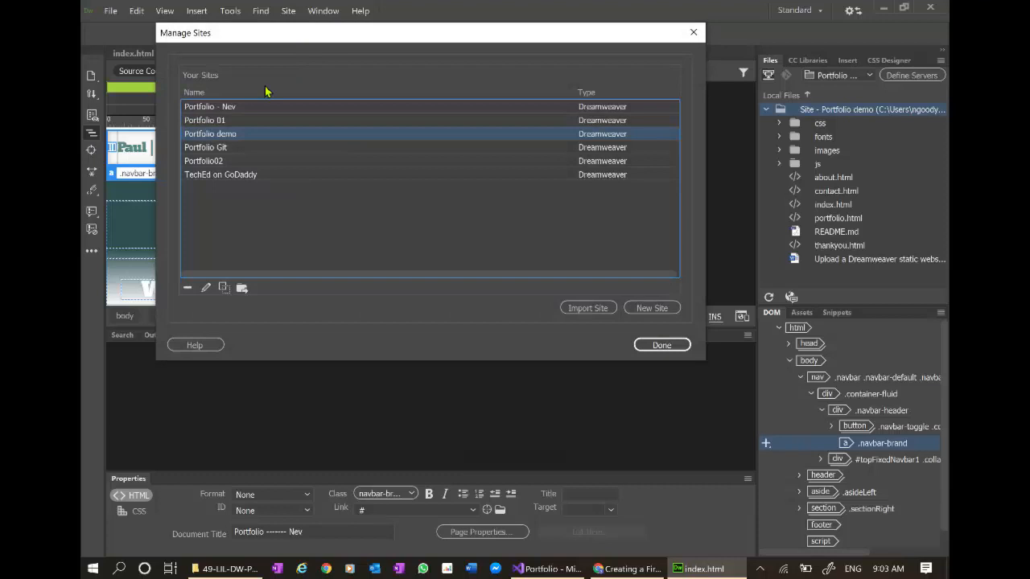
pyautogui.click(209, 107)
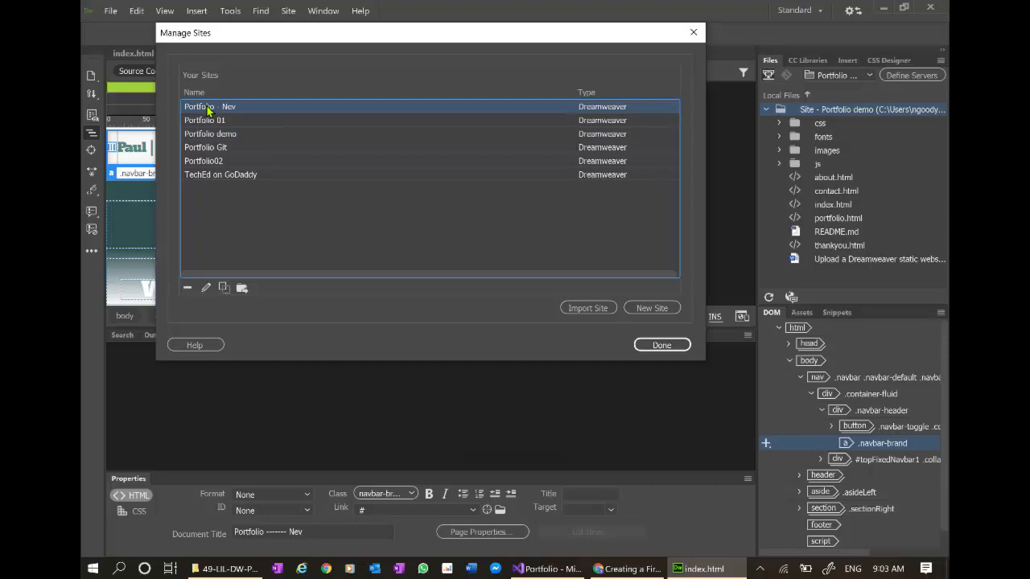
pyautogui.doubleClick(208, 107)
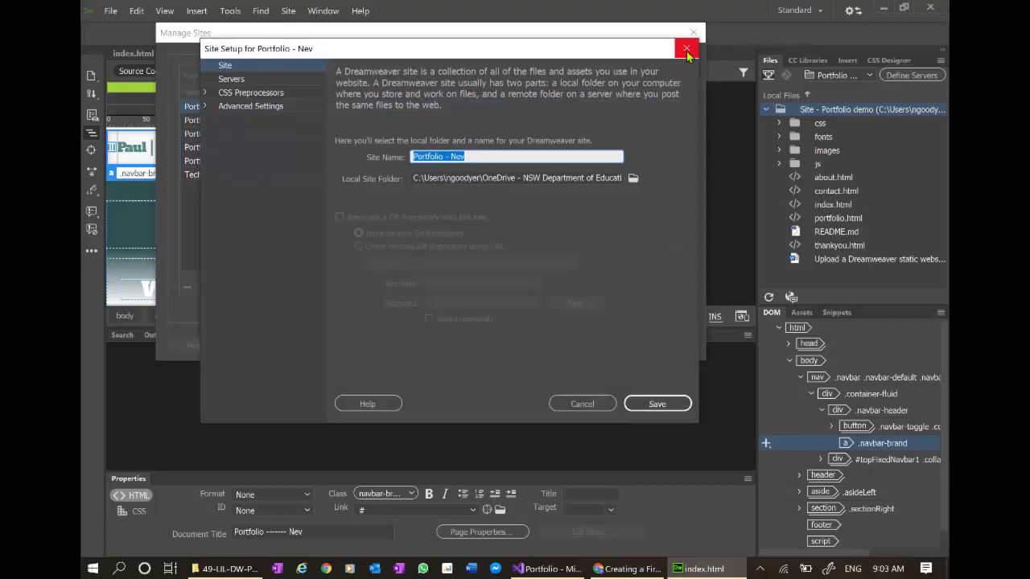
pyautogui.click(687, 48)
pyautogui.click(217, 135)
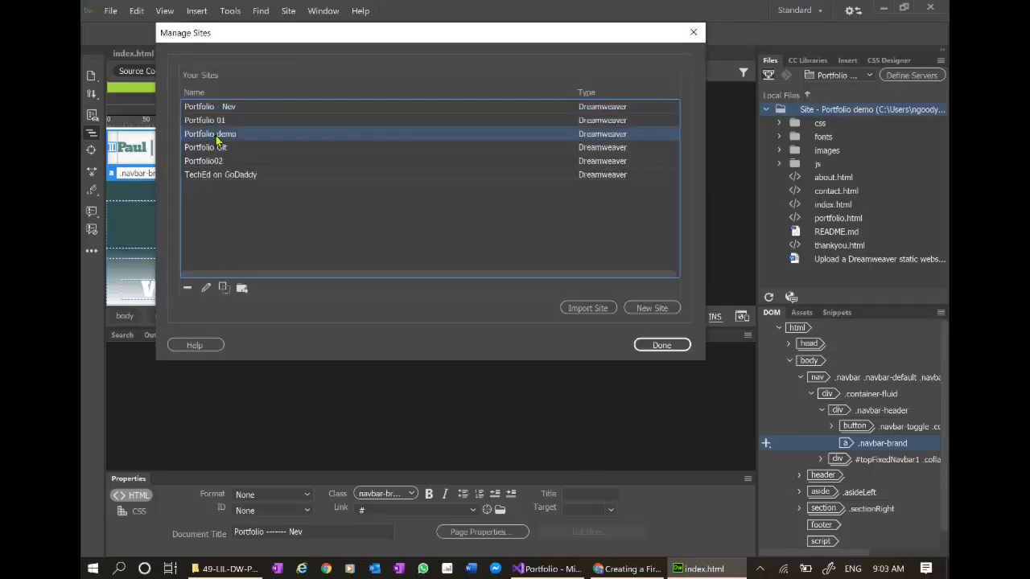
pyautogui.doubleClick(217, 138)
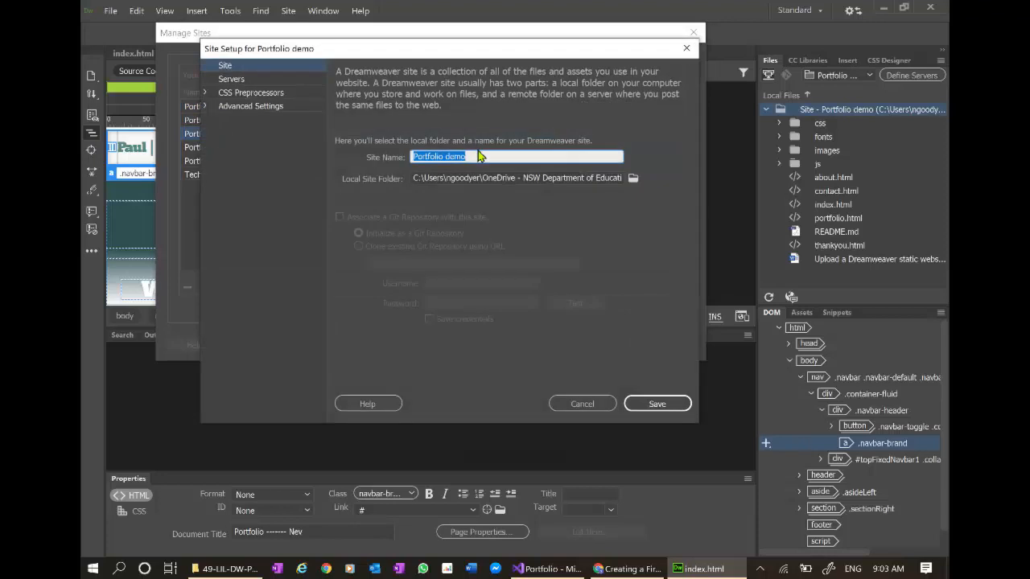
pyautogui.click(475, 156)
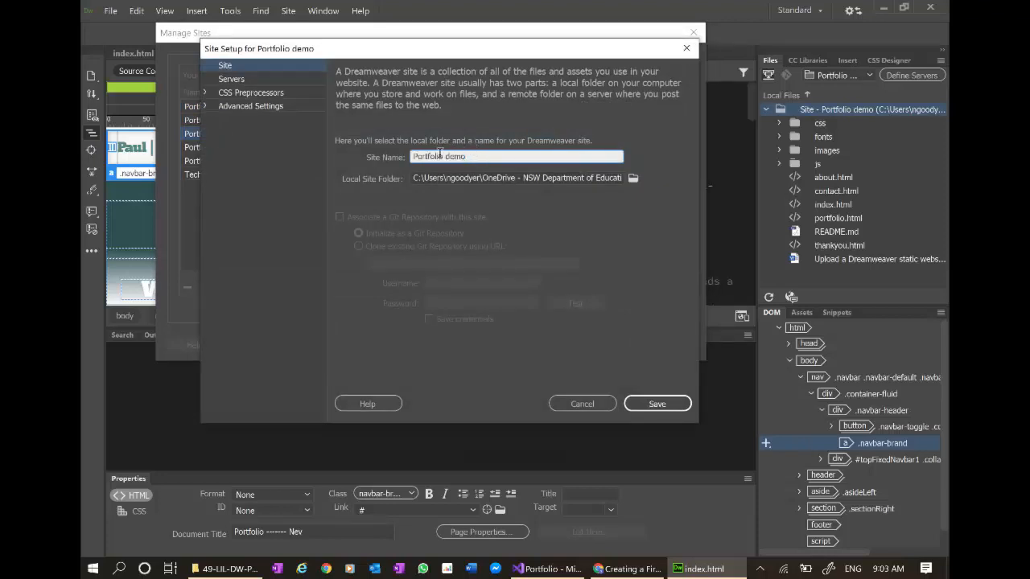
# Browse for the Local Site Folder and pick 49-LIL-DW-Portfolio-PaulTrani as the site root.
pyautogui.click(633, 178)
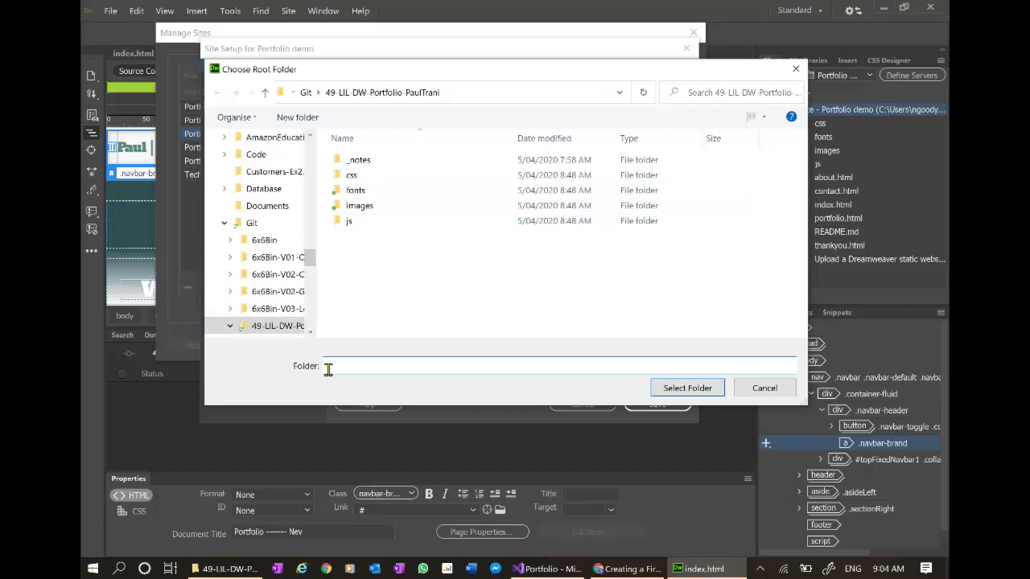
pyautogui.scroll(-1, 274, 306)
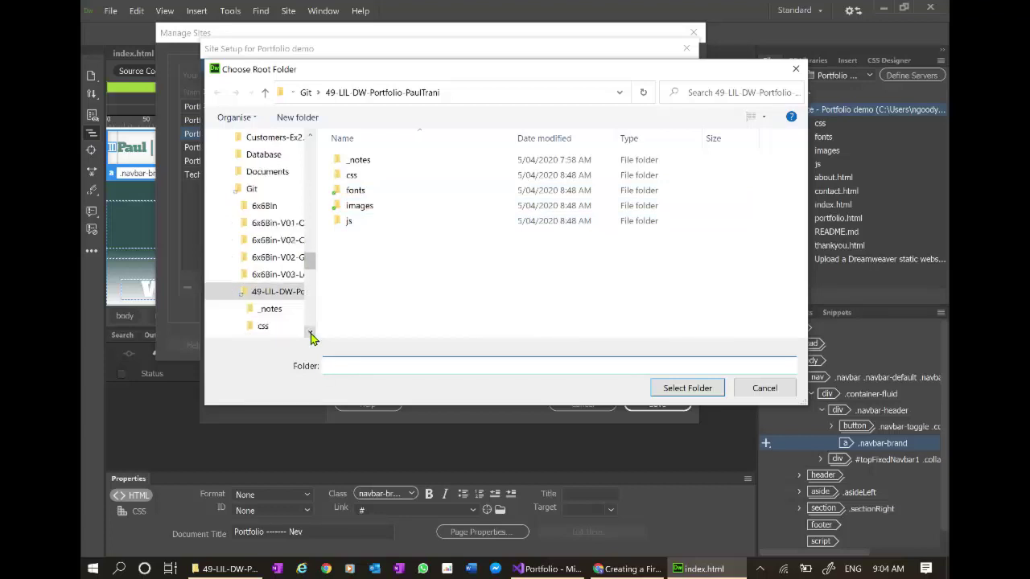
pyautogui.click(276, 293)
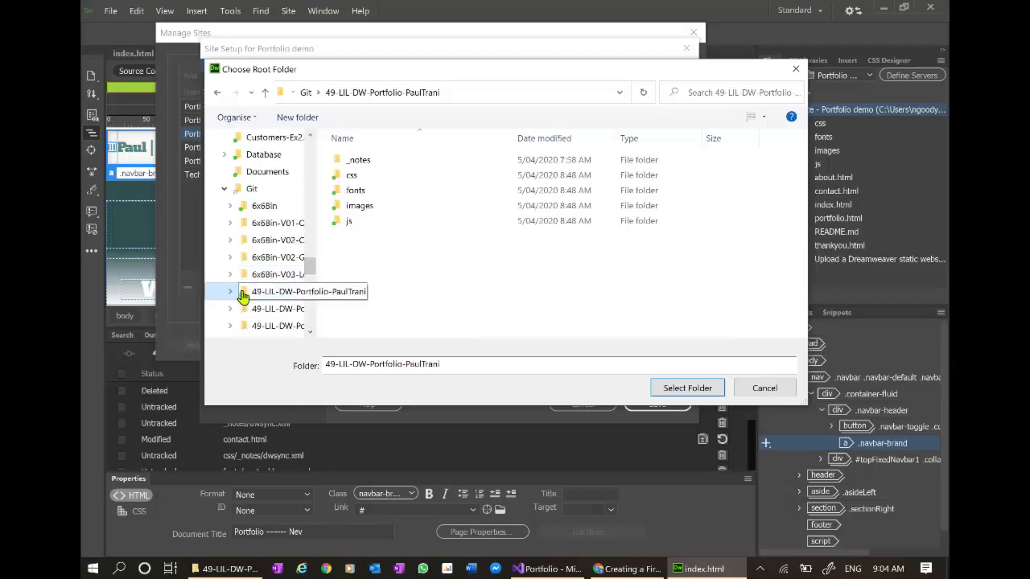
pyautogui.click(242, 293)
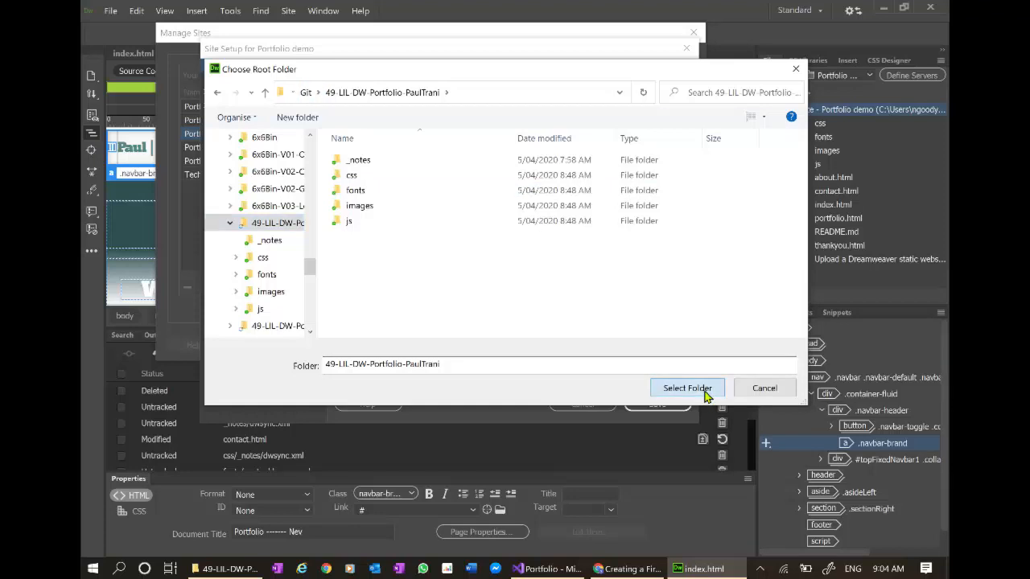
# Confirm the root folder, save Portfolio demo's setup, verify the folder in Explorer and save again.
pyautogui.click(687, 388)
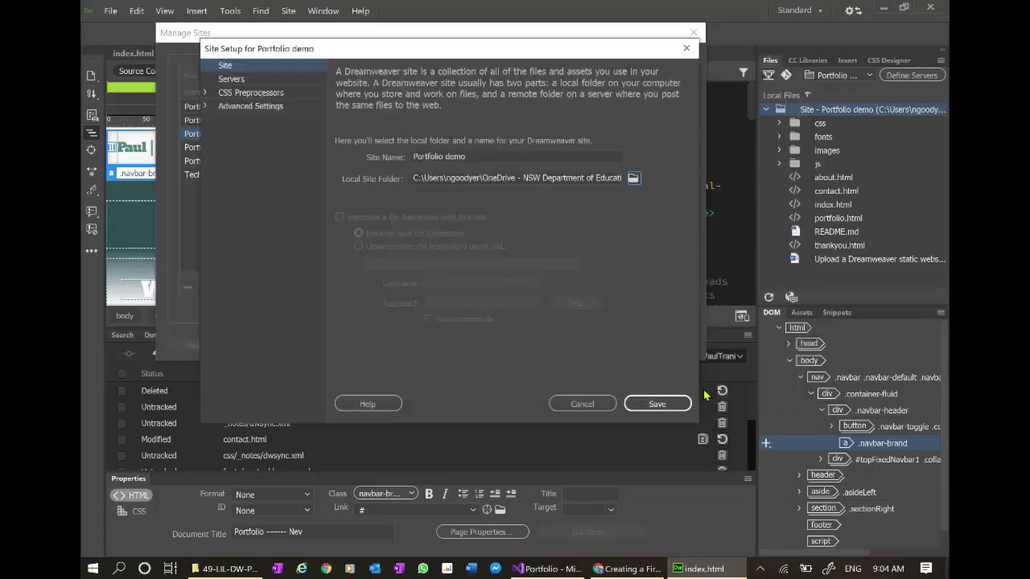
pyautogui.click(657, 404)
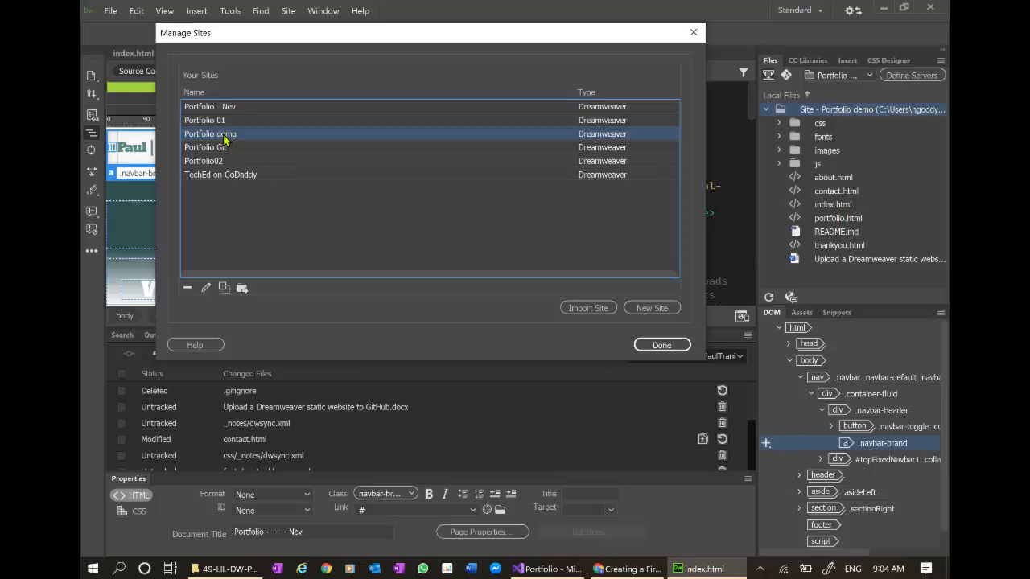
pyautogui.doubleClick(210, 133)
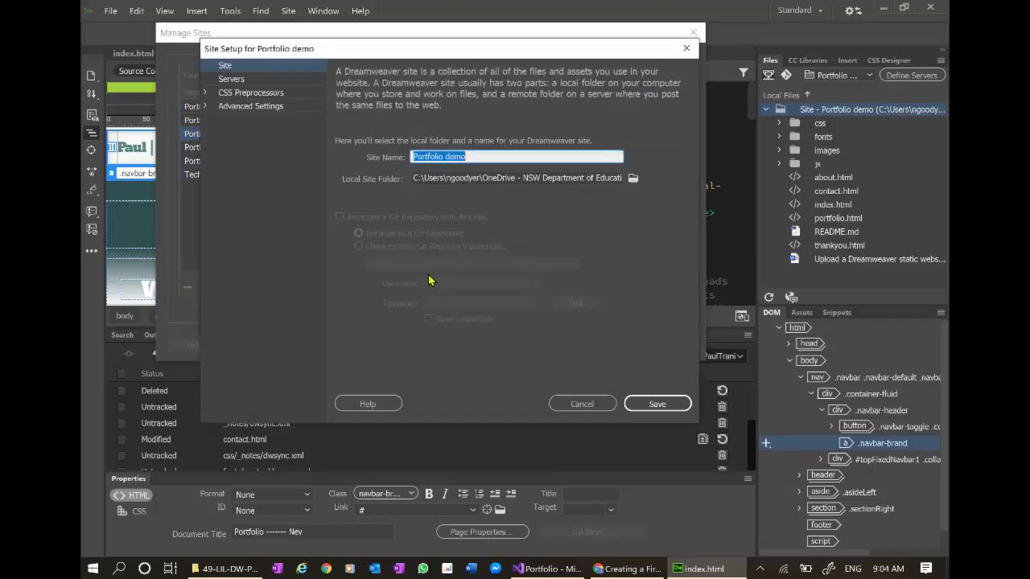
pyautogui.hotkey('alt', 'Tab')
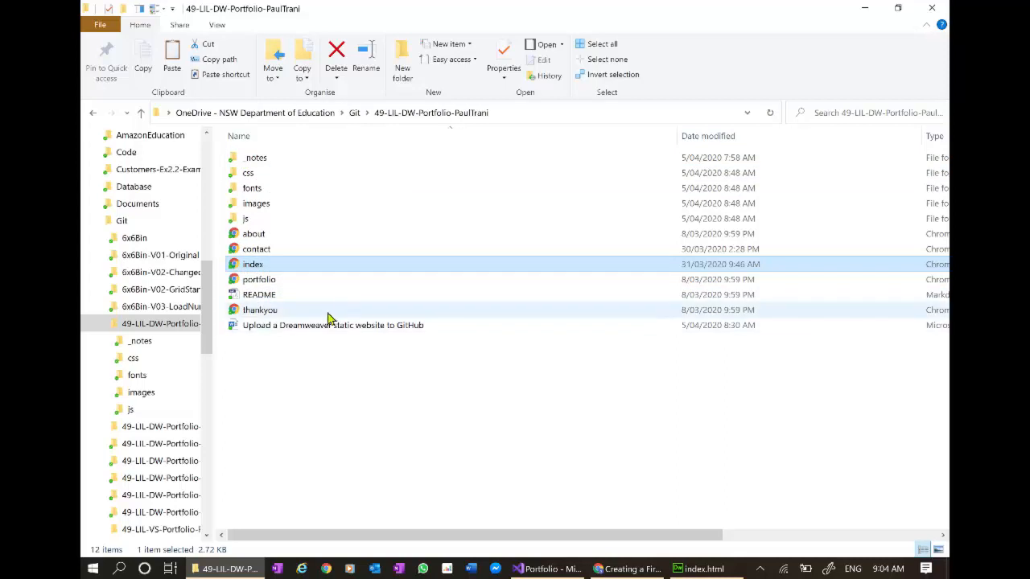
pyautogui.hotkey('alt', 'Tab')
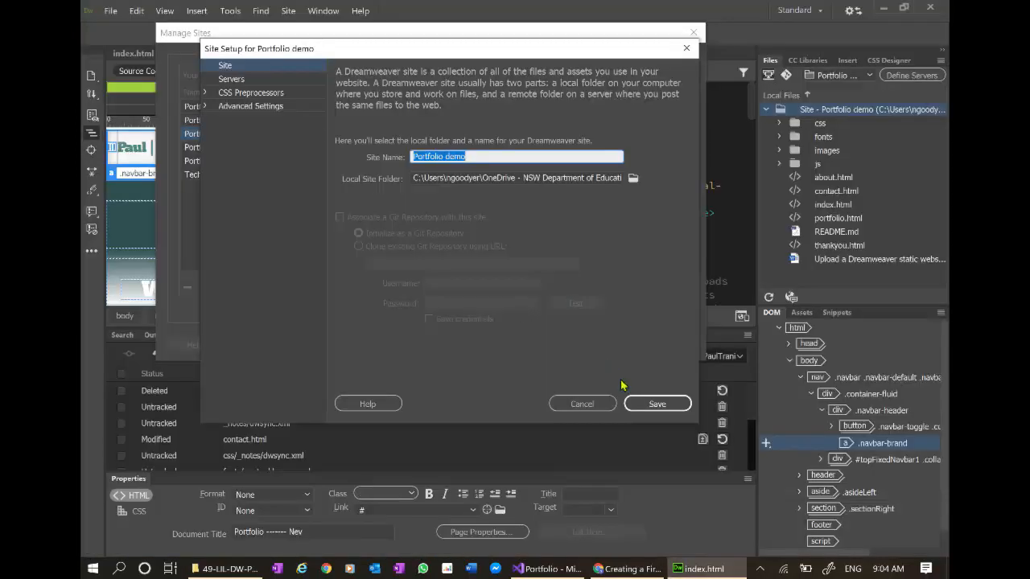
pyautogui.click(661, 405)
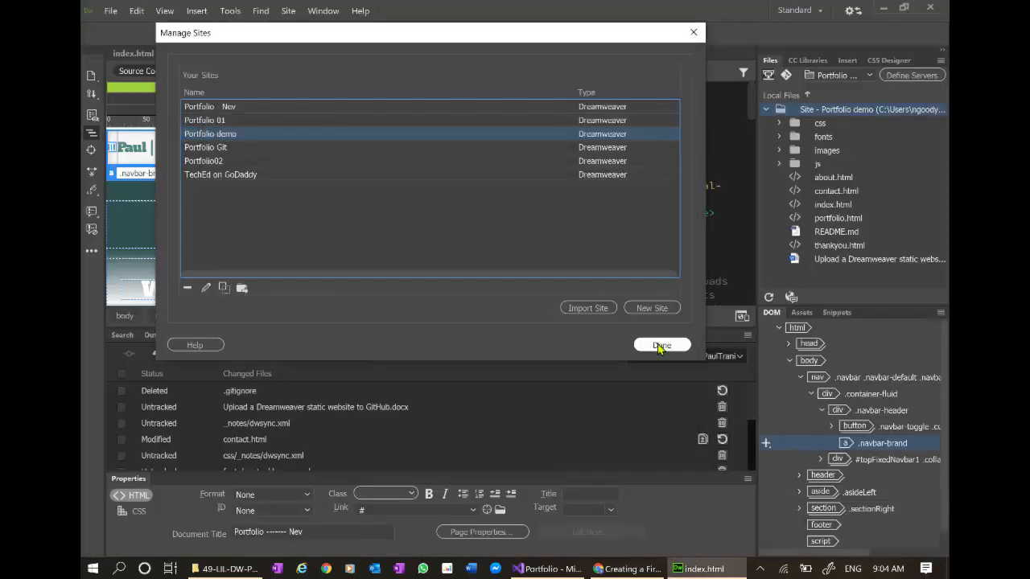
# Close Manage Sites and toggle the Git panel off and back on from the Window menu.
pyautogui.click(660, 345)
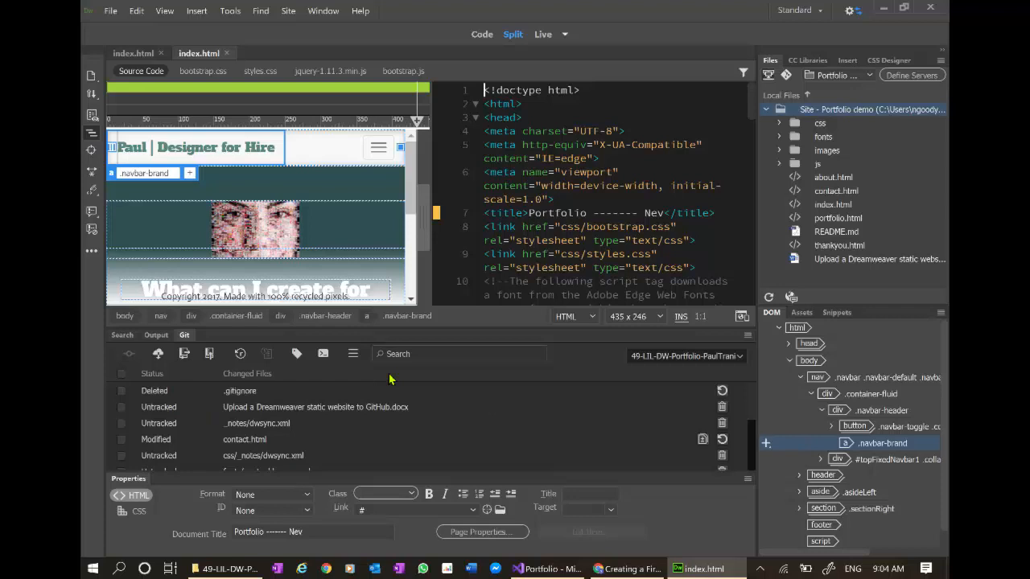
pyautogui.click(323, 11)
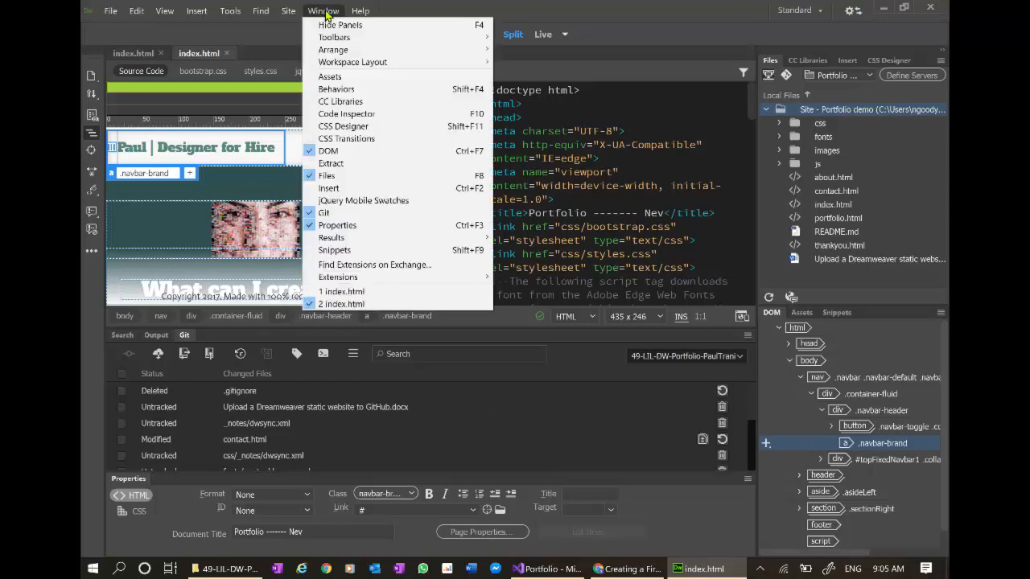
pyautogui.click(330, 214)
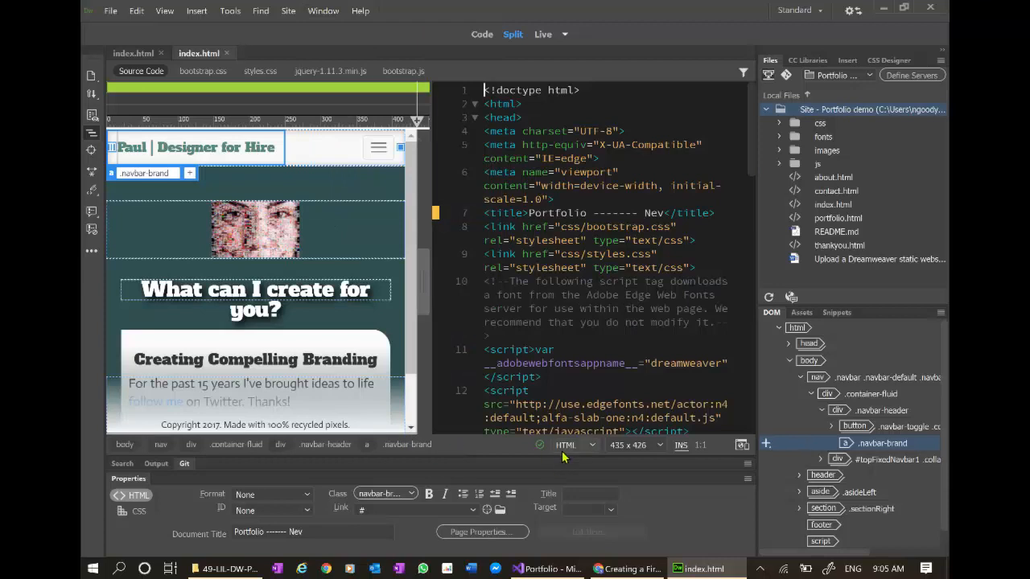
pyautogui.click(322, 11)
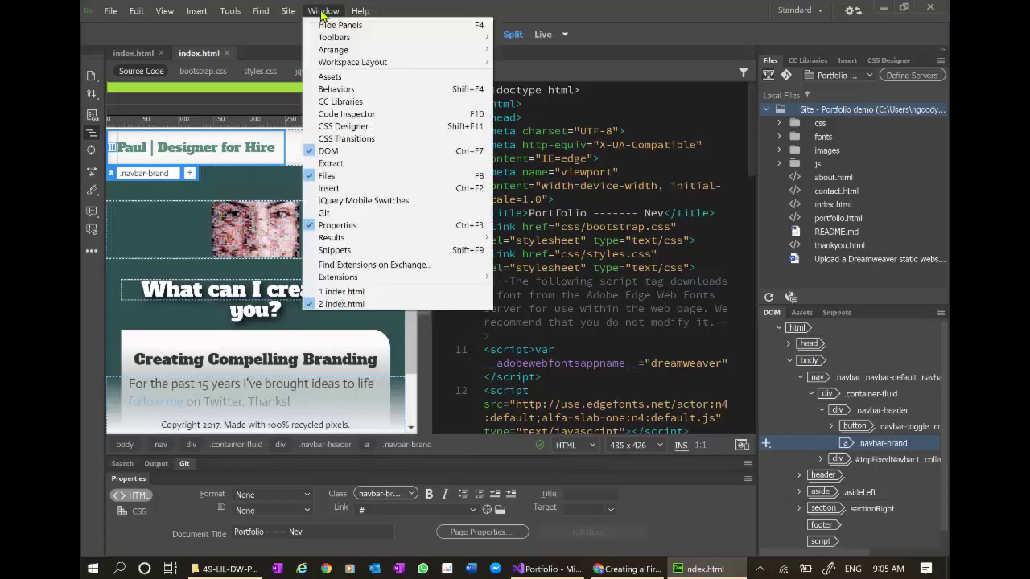
pyautogui.click(338, 213)
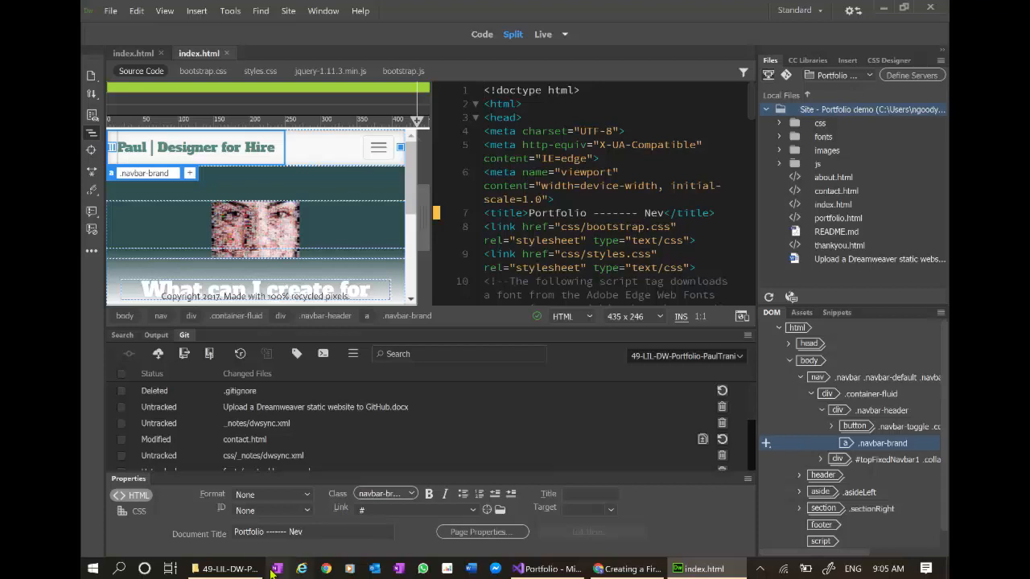
# Check the portfolio folder in File Explorer, return to Dreamweaver and reopen the Window menu.
pyautogui.click(230, 569)
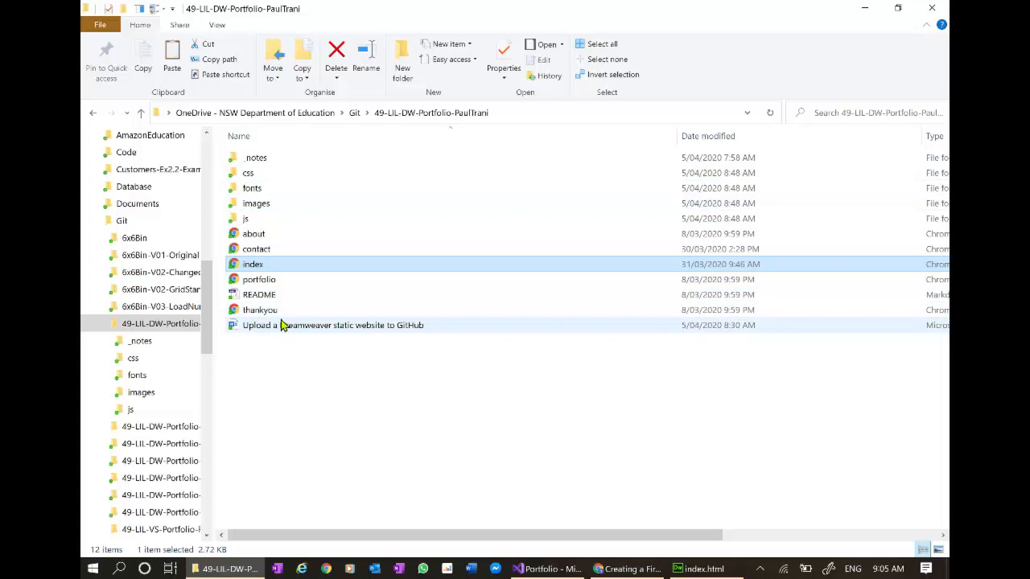
pyautogui.hotkey('alt', 'Tab')
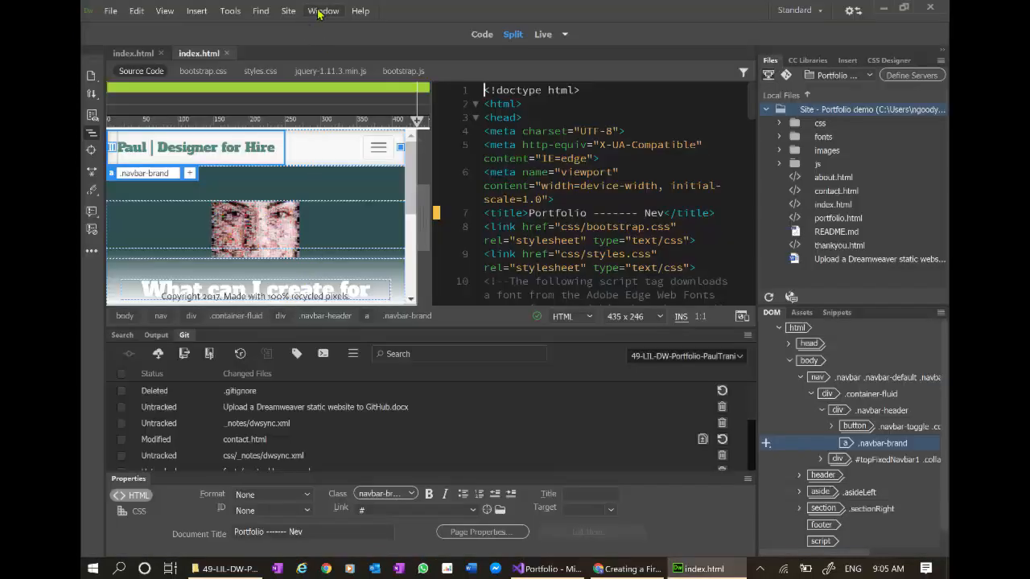
pyautogui.click(322, 11)
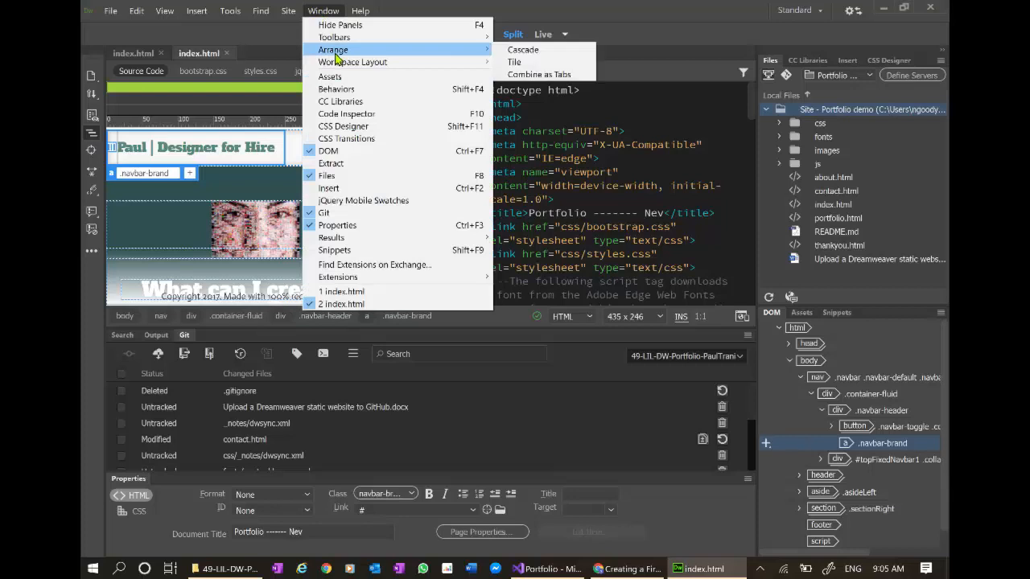
pyautogui.moveTo(288, 11)
pyautogui.click(296, 38)
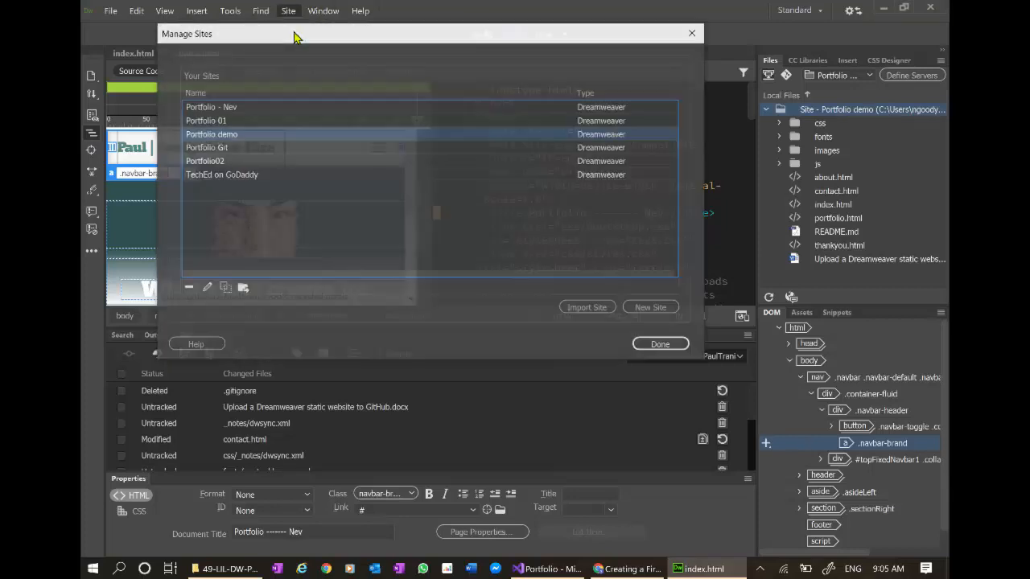
pyautogui.doubleClick(217, 134)
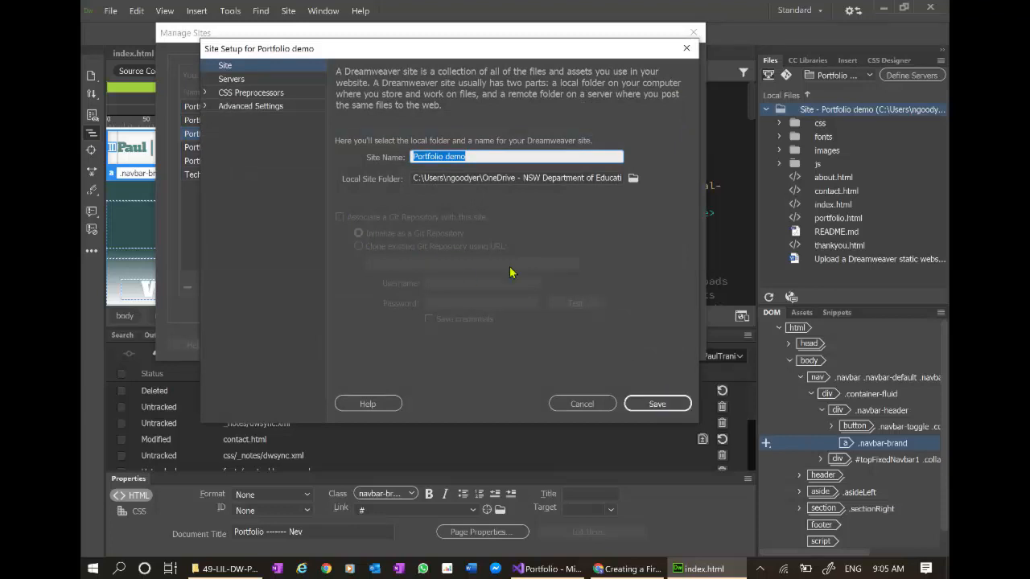
pyautogui.click(658, 404)
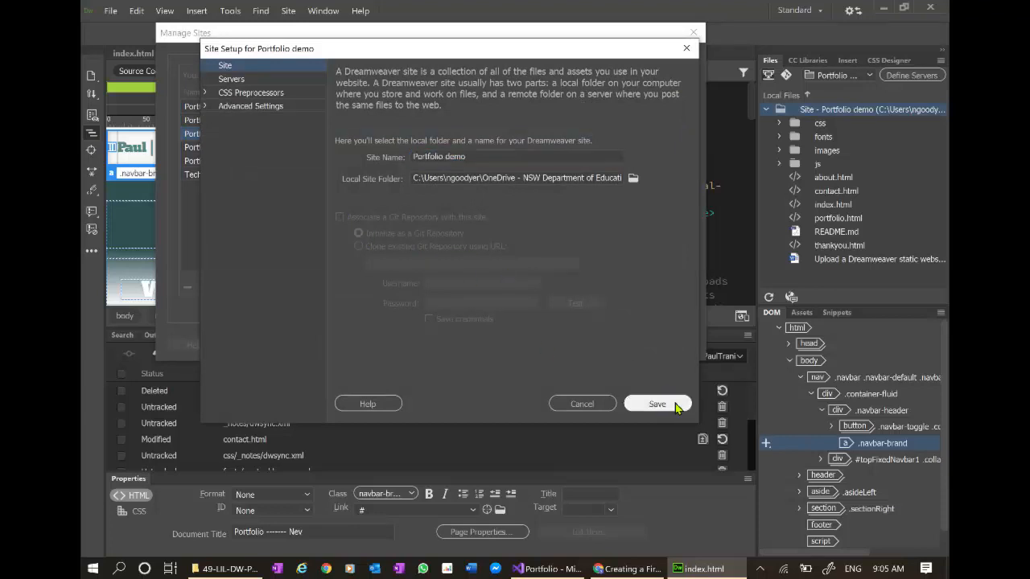
pyautogui.click(693, 32)
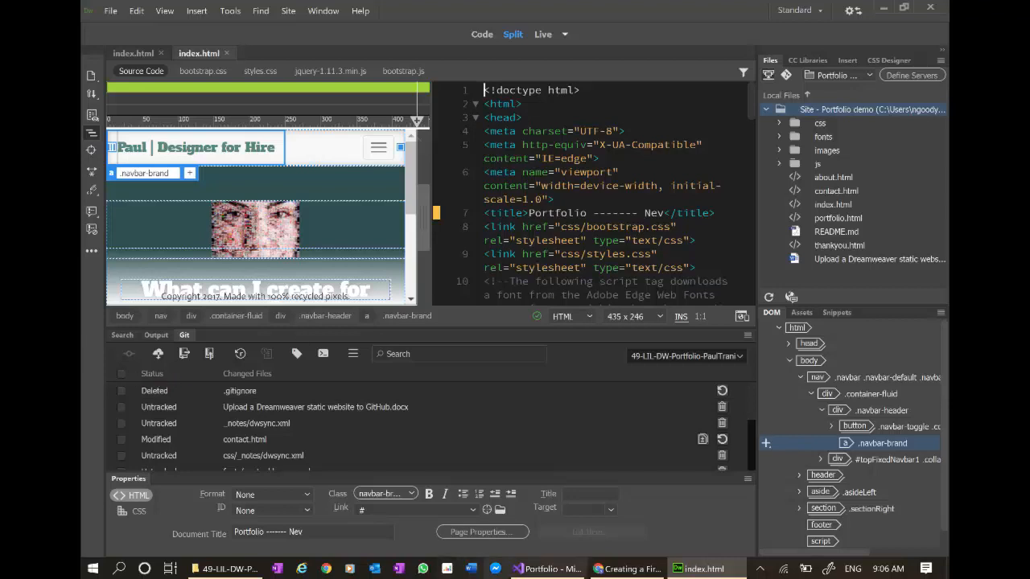
# On GitHub start a new repository, entering the name Portfolio-Demo and a description.
pyautogui.click(646, 572)
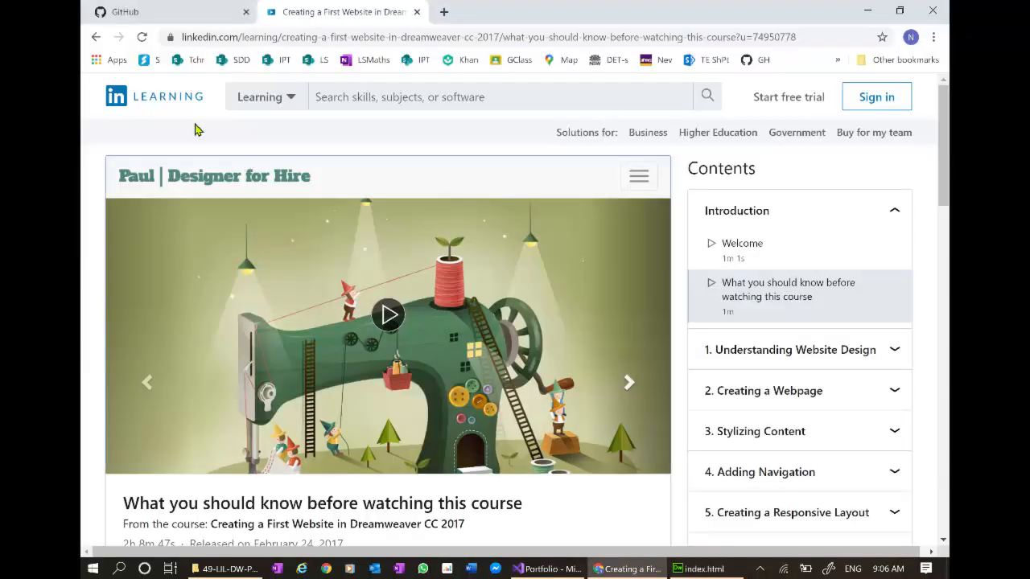
pyautogui.click(163, 11)
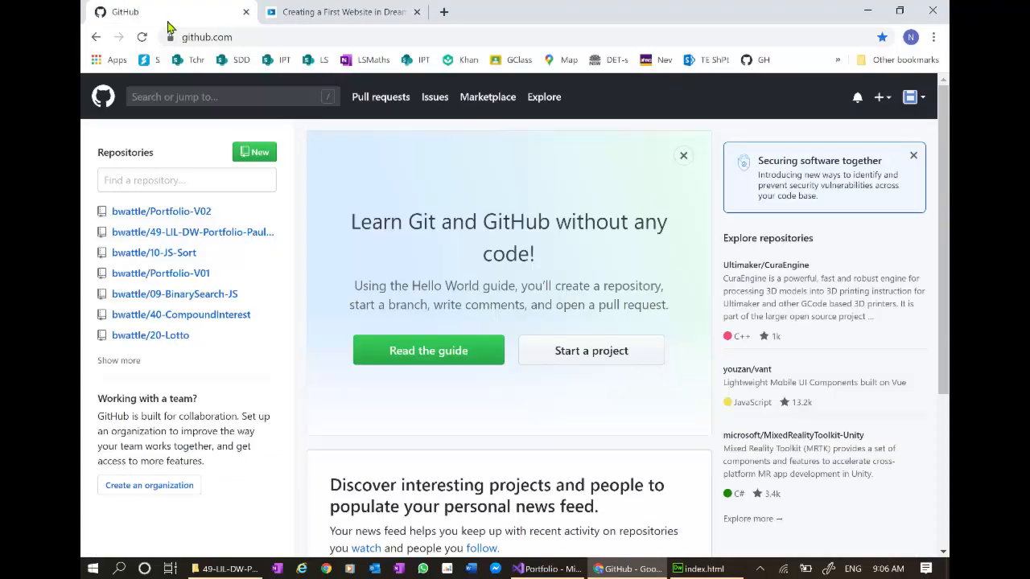
pyautogui.click(258, 152)
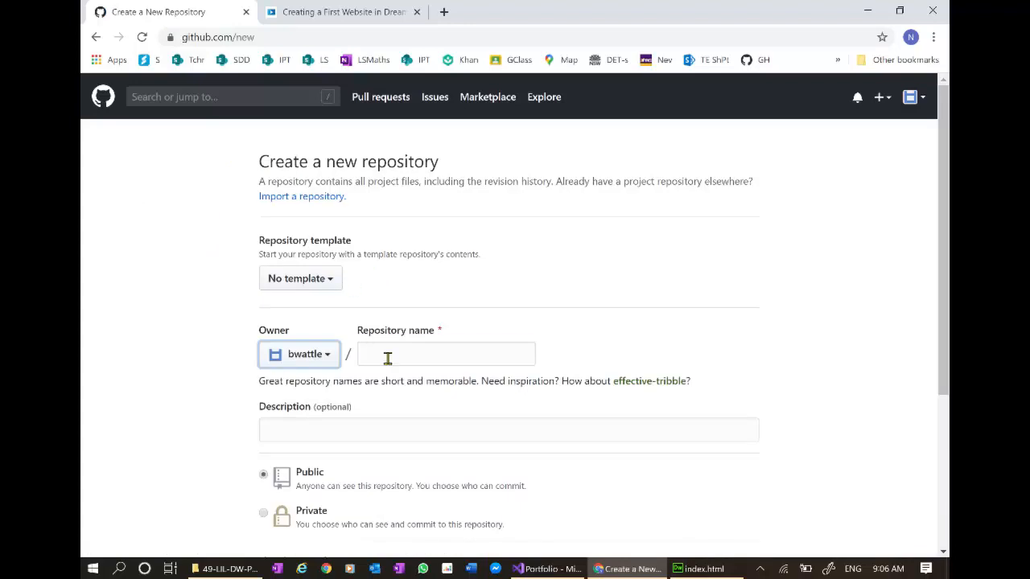
pyautogui.click(390, 357)
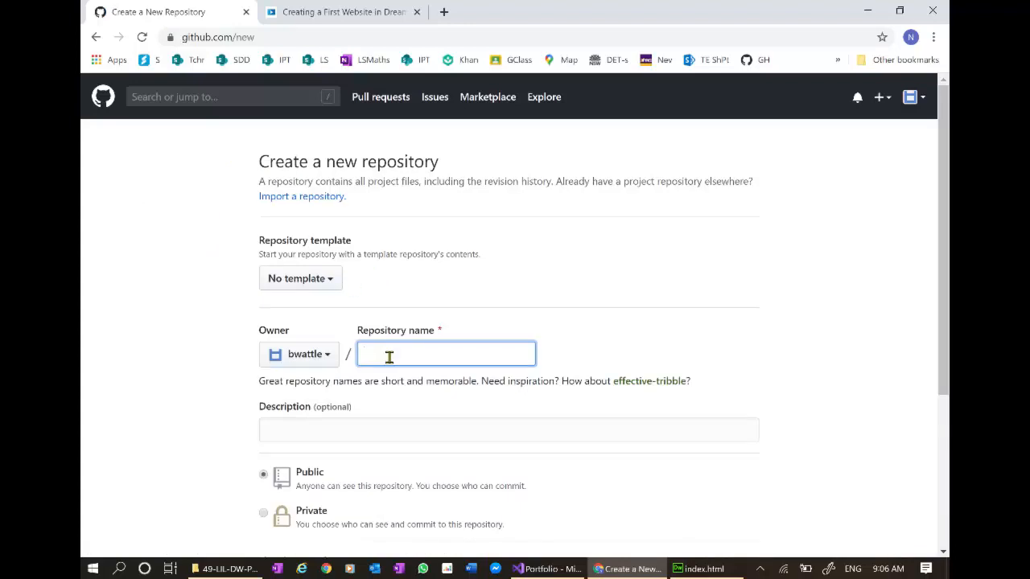
pyautogui.write('Portfolio-')
pyautogui.write('Demo')
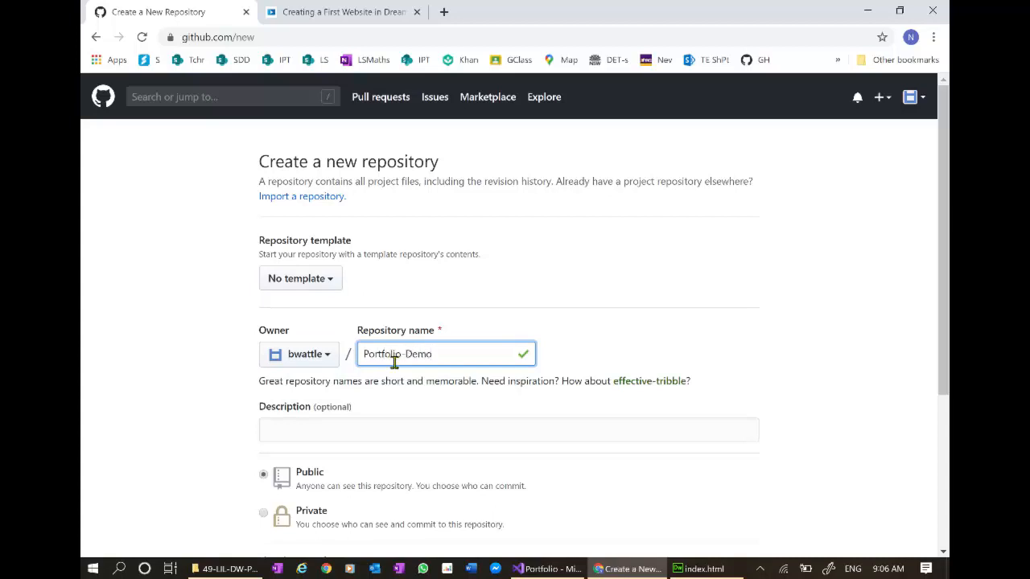
pyautogui.click(355, 429)
pyautogui.write('Deme')
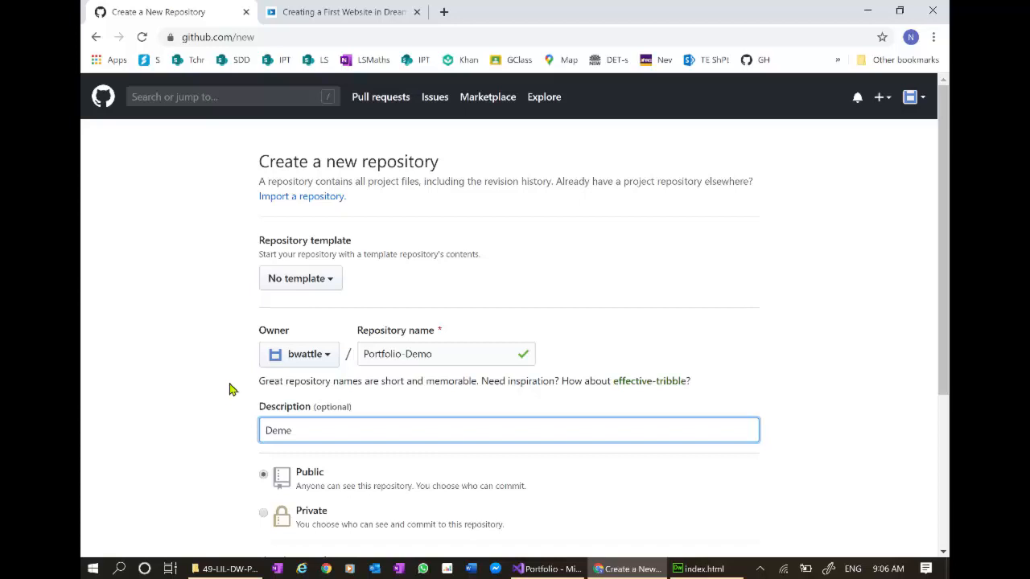
pyautogui.scroll(-3, 242, 395)
pyautogui.scroll(-3, 242, 394)
pyautogui.scroll(-2, 241, 395)
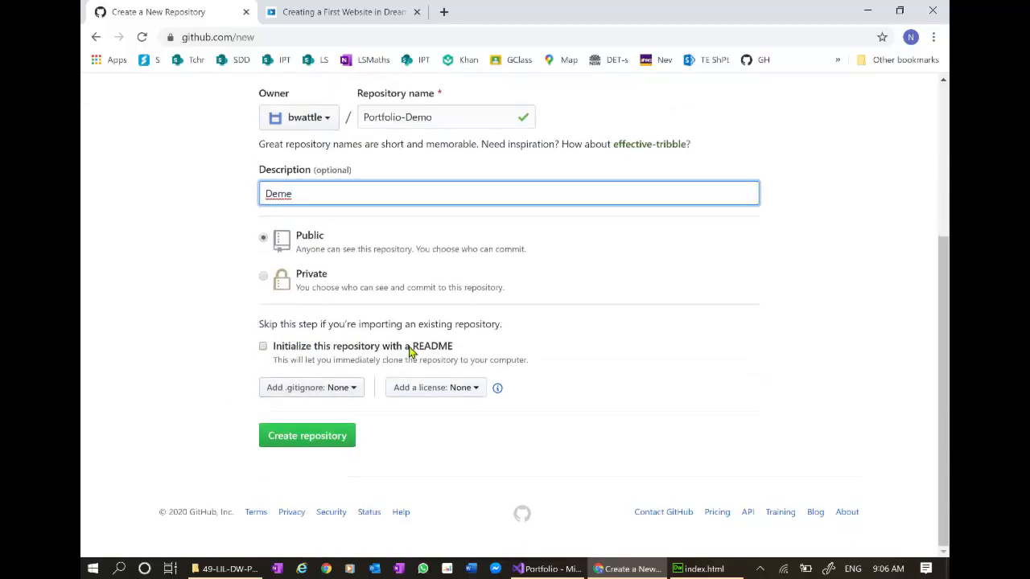
# Skip the license, initialise with a README and create the public Portfolio-Demo repository.
pyautogui.click(472, 388)
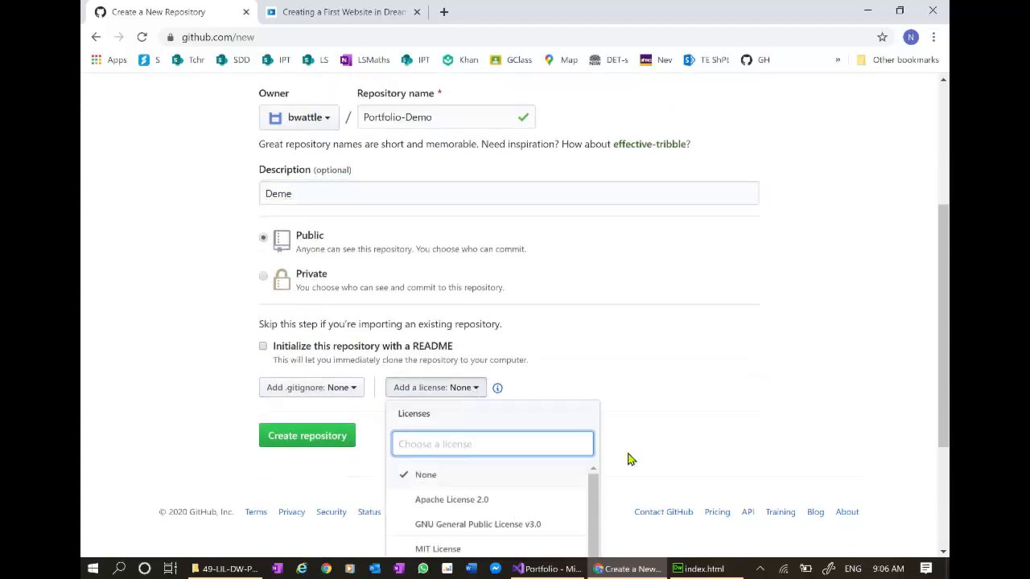
pyautogui.scroll(-2, 636, 458)
pyautogui.scroll(-1, 636, 459)
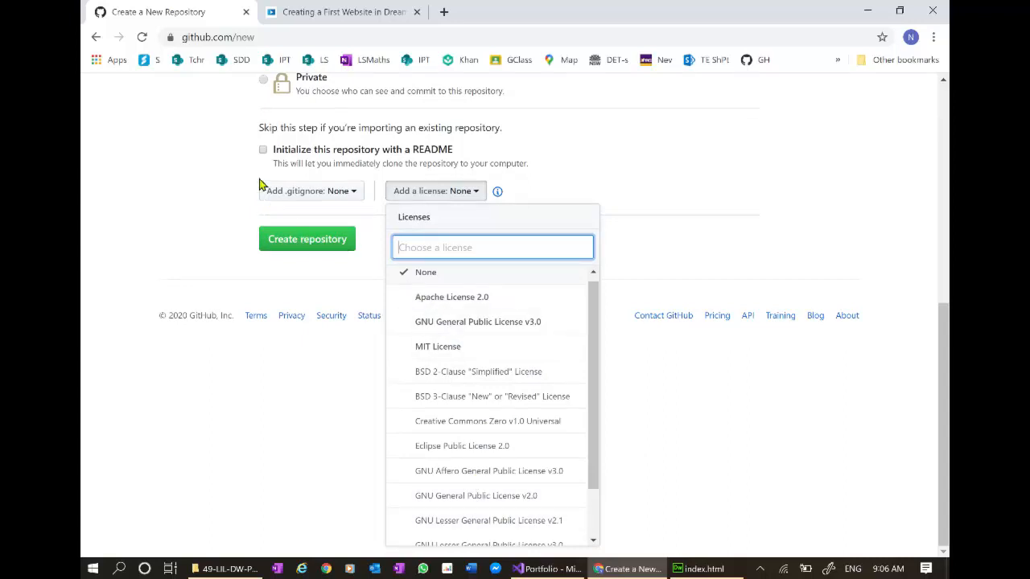
pyautogui.click(264, 153)
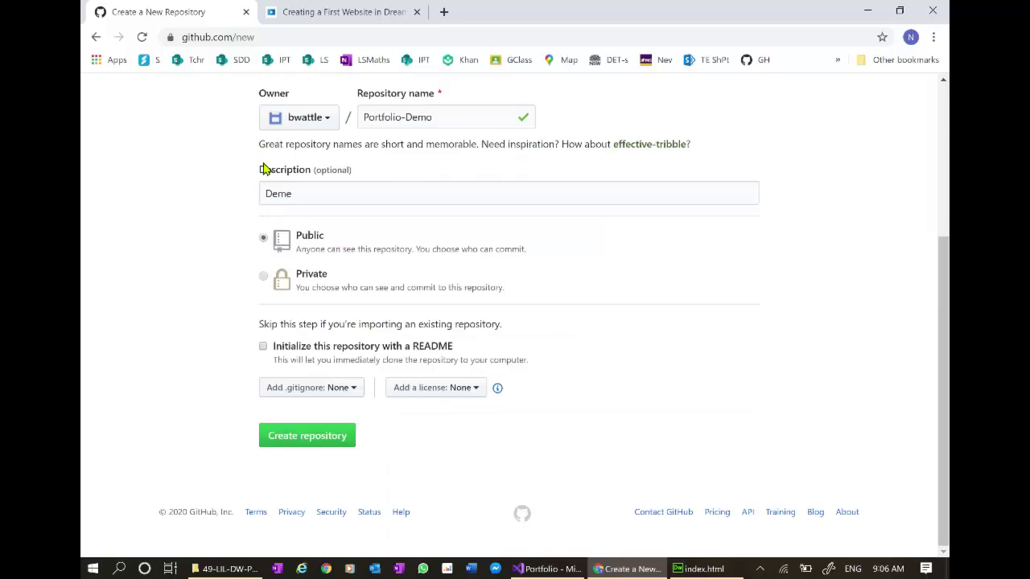
pyautogui.click(263, 347)
pyautogui.click(303, 437)
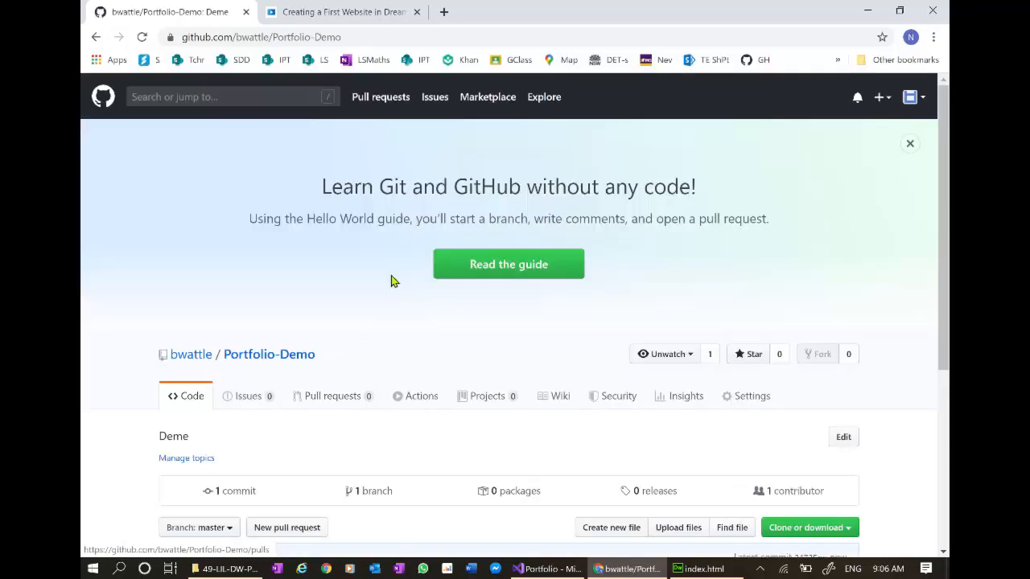
# Select the Portfolio-Demo repository URL to copy, view its README, then return to Dreamweaver.
pyautogui.click(361, 38)
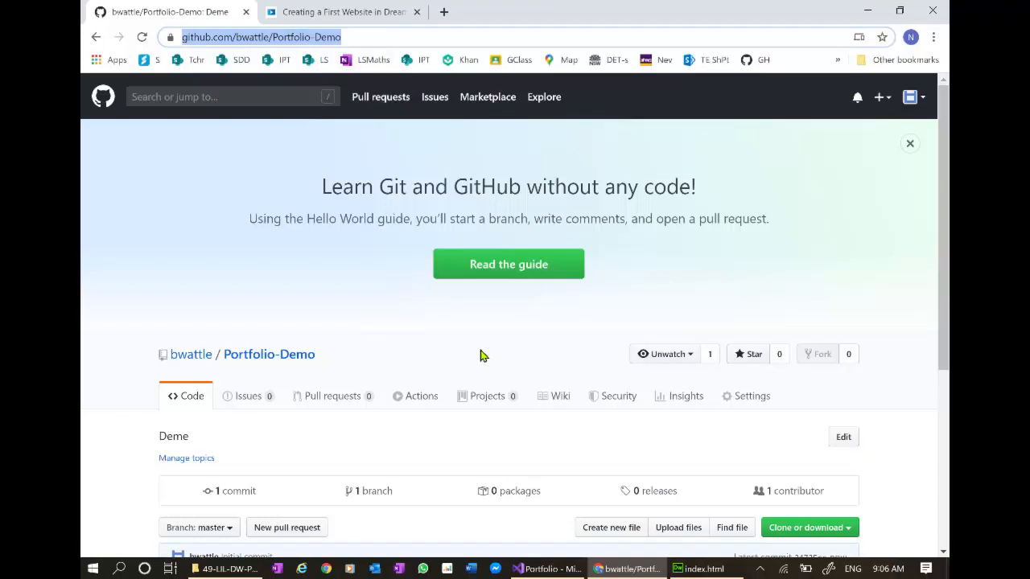
pyautogui.scroll(-2, 483, 356)
pyautogui.scroll(-2, 483, 356)
pyautogui.scroll(-3, 483, 370)
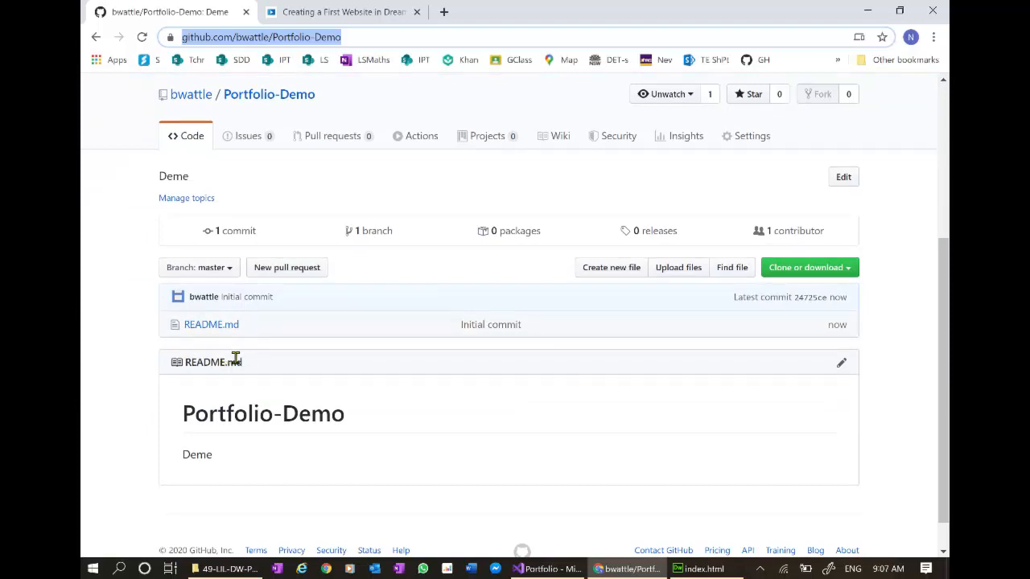
pyautogui.click(705, 569)
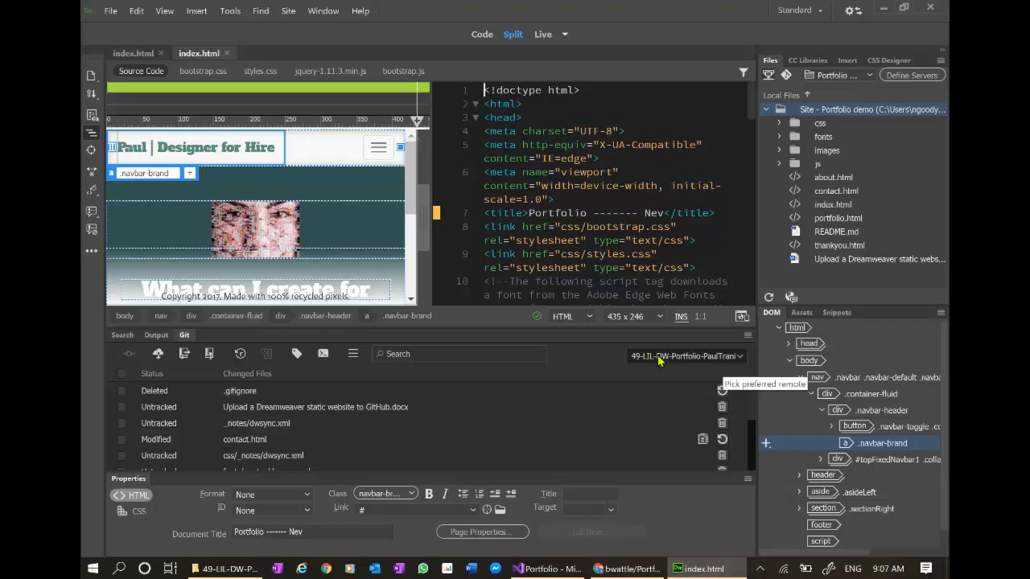
# Remove the old 49-LIL-DW-Portfolio-PaulTrani remote via Manage Remotes and confirm the deletion.
pyautogui.click(740, 361)
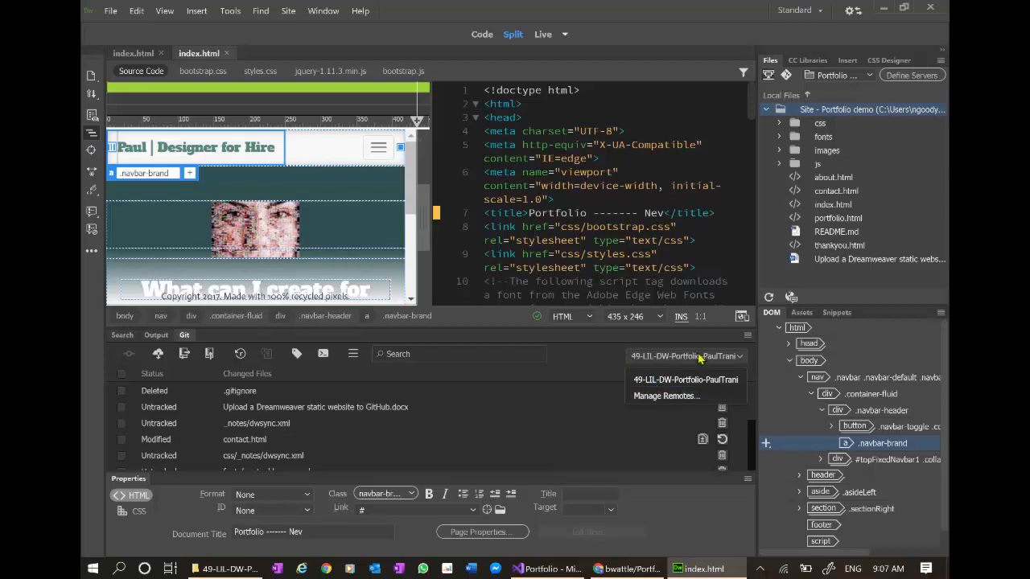
pyautogui.click(676, 399)
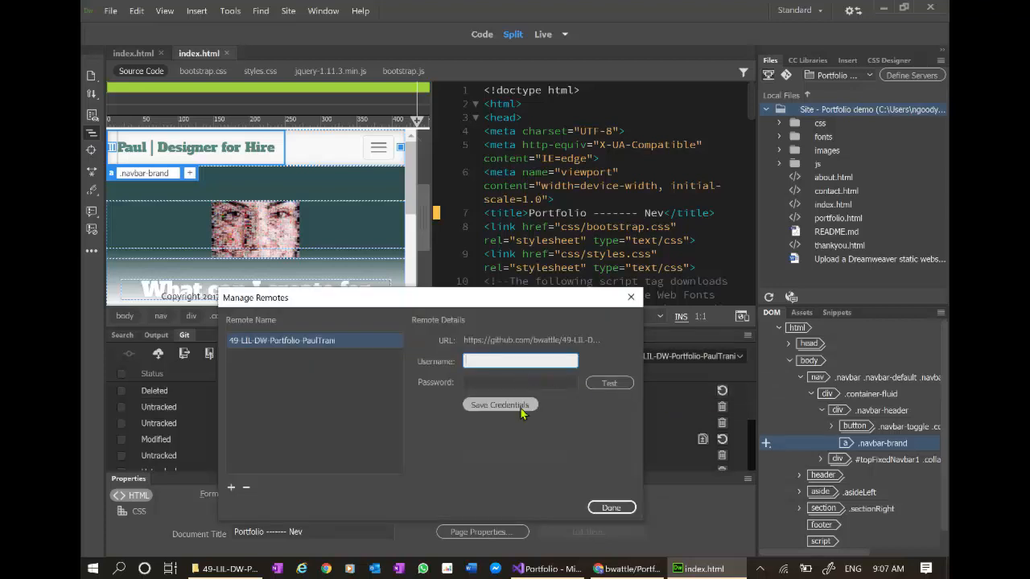
pyautogui.click(247, 488)
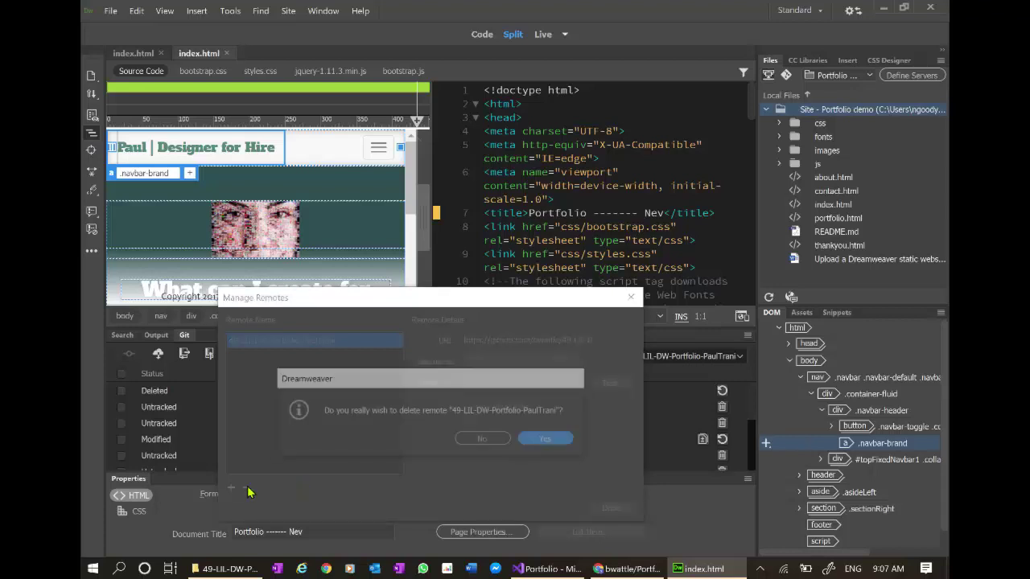
pyautogui.click(548, 440)
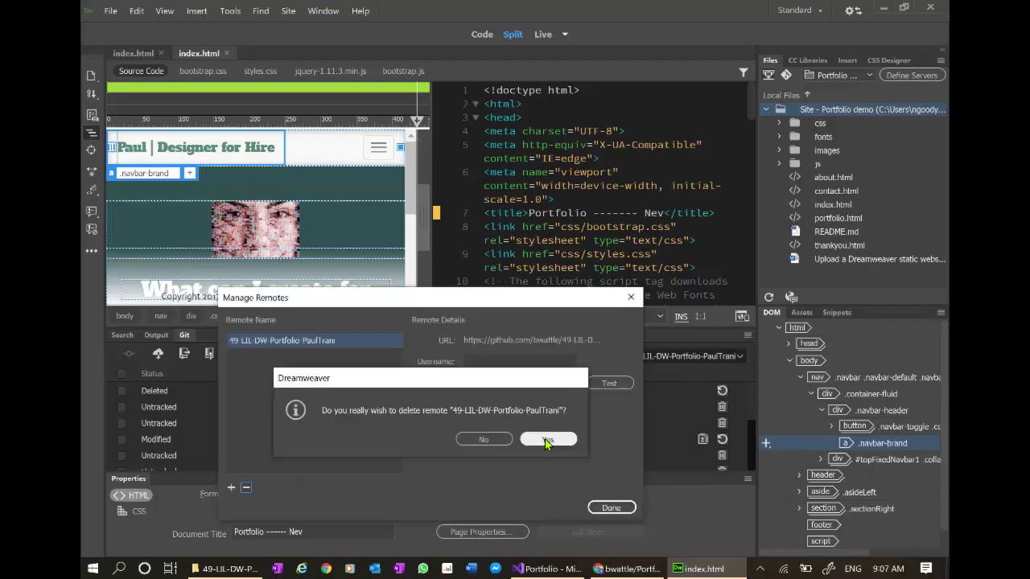
pyautogui.click(612, 508)
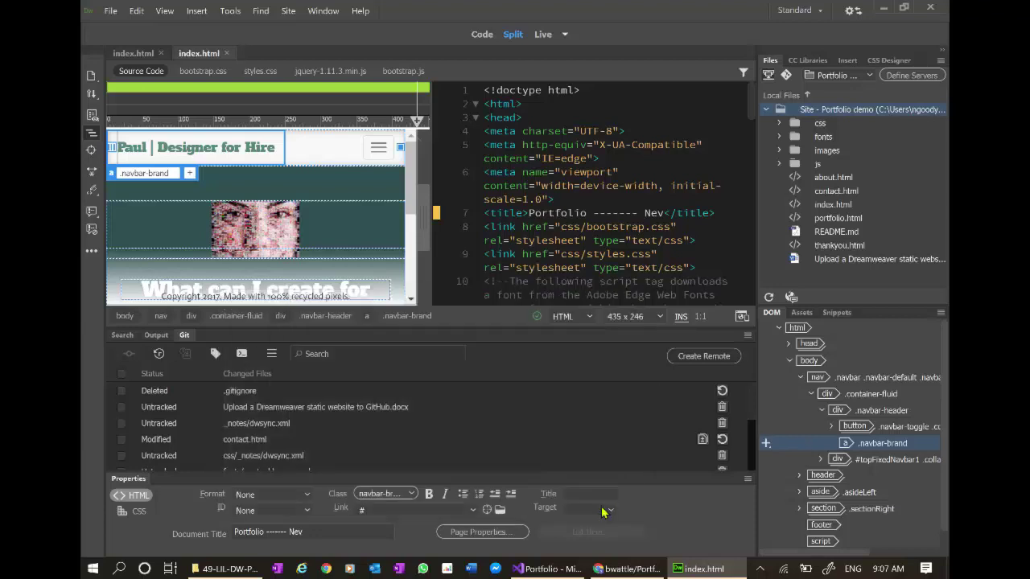
# Create a remote named Portfolio-demo with the pasted Portfolio-Demo repo URL, username and password.
pyautogui.click(704, 357)
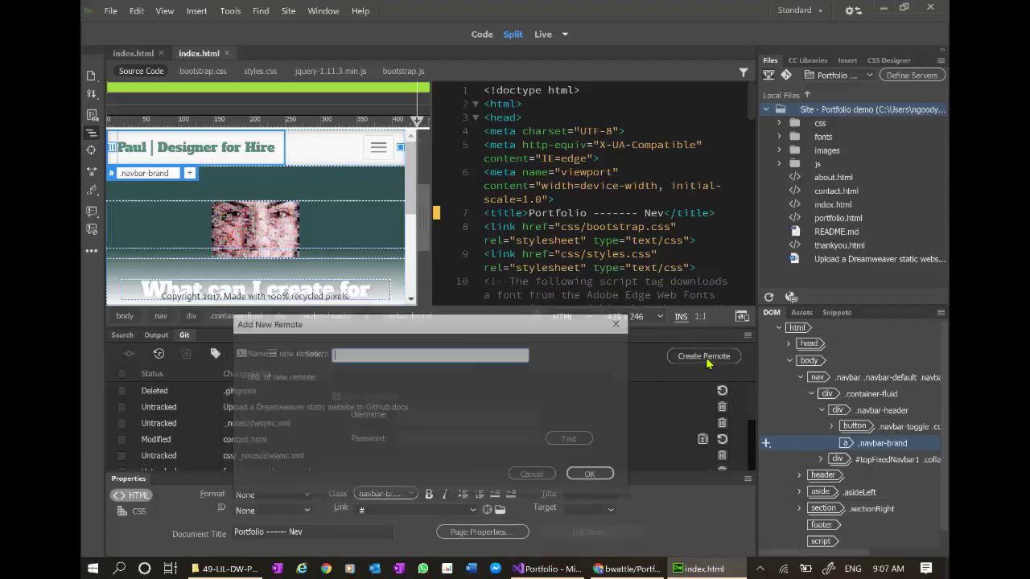
pyautogui.click(430, 376)
pyautogui.hotkey('ctrl', 'v')
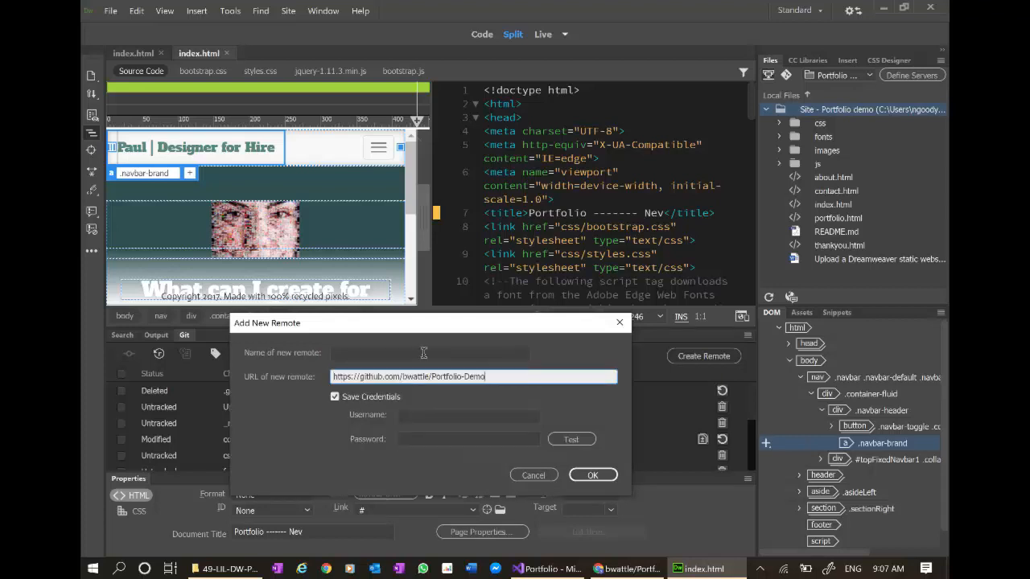
pyautogui.click(423, 354)
pyautogui.write('Portfol')
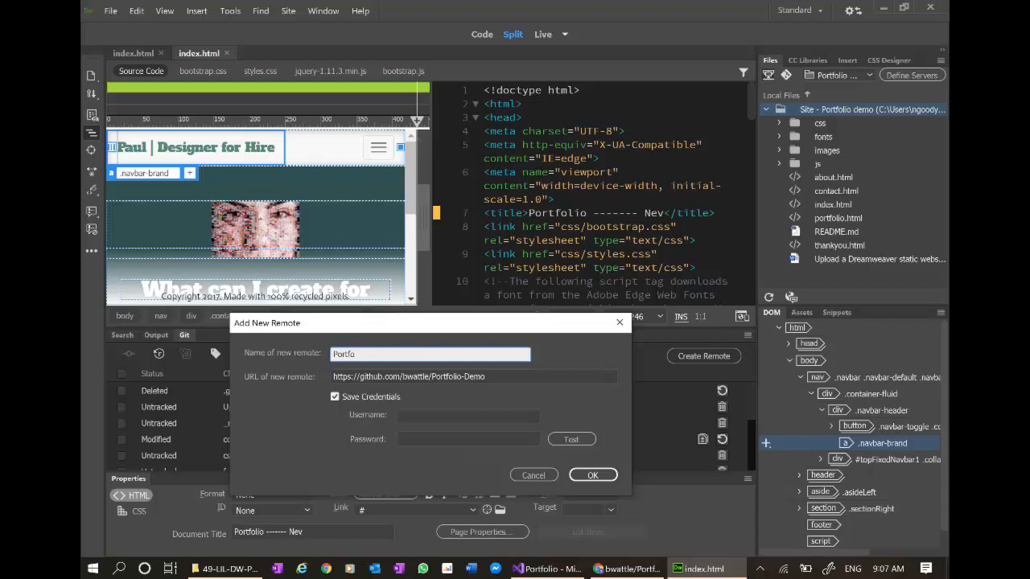
pyautogui.write('io-demo')
pyautogui.click(419, 414)
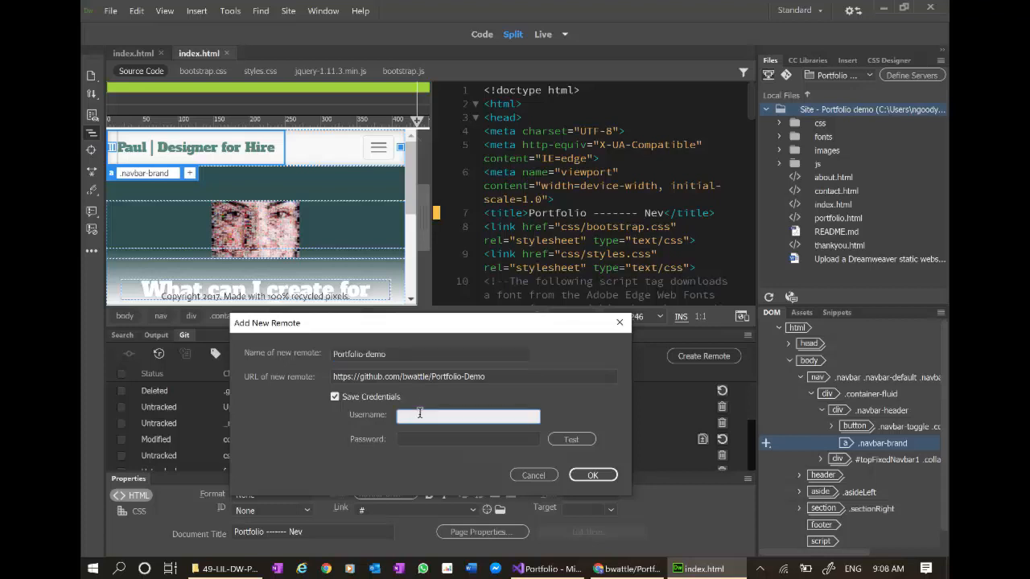
pyautogui.write('bwattle')
pyautogui.press('Tab')
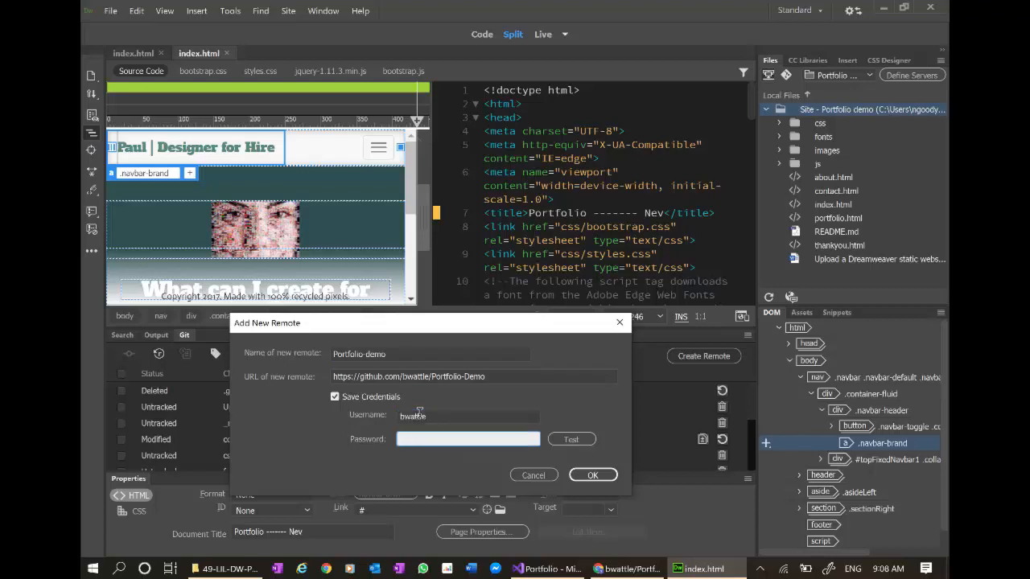
pyautogui.write('•••••••')
# Test the connection successfully, keep credentials saved, and confirm the new remote.
pyautogui.click(572, 439)
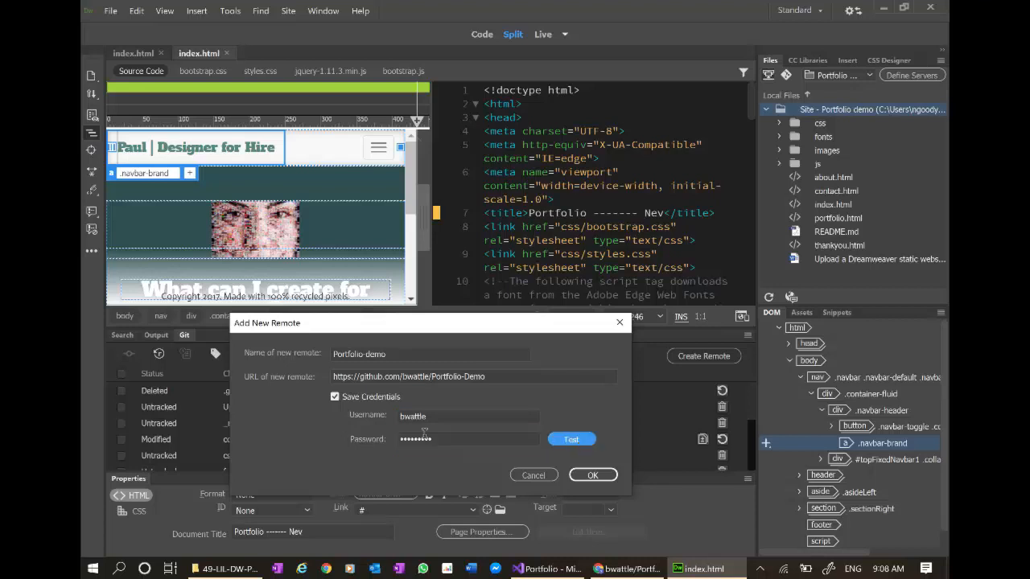
pyautogui.click(335, 397)
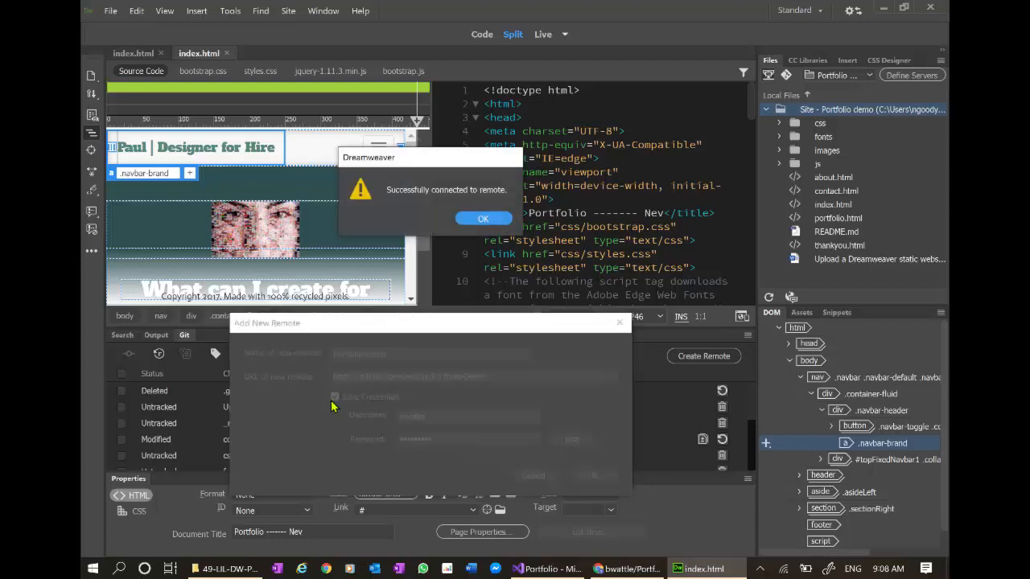
pyautogui.click(484, 220)
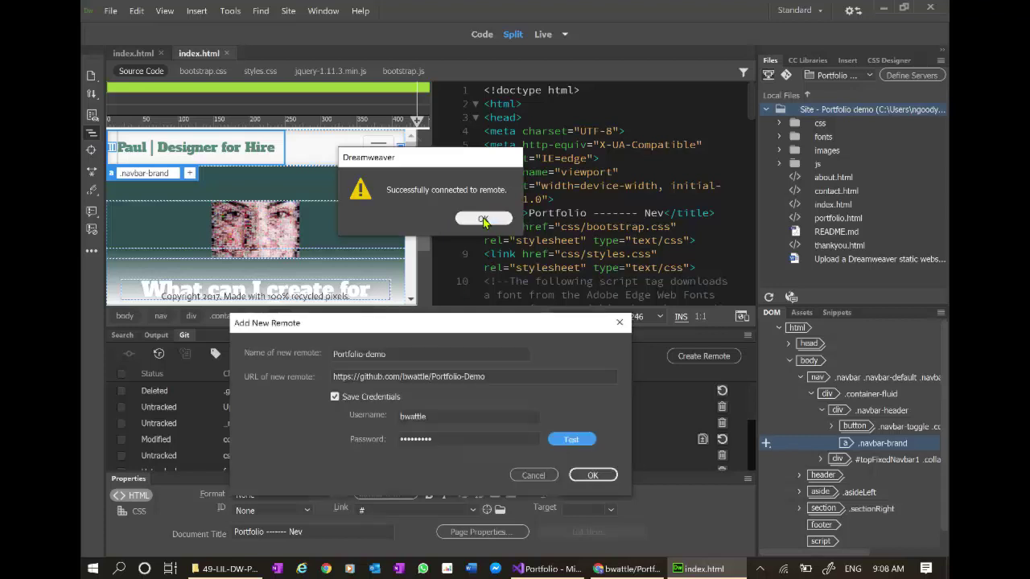
pyautogui.click(592, 475)
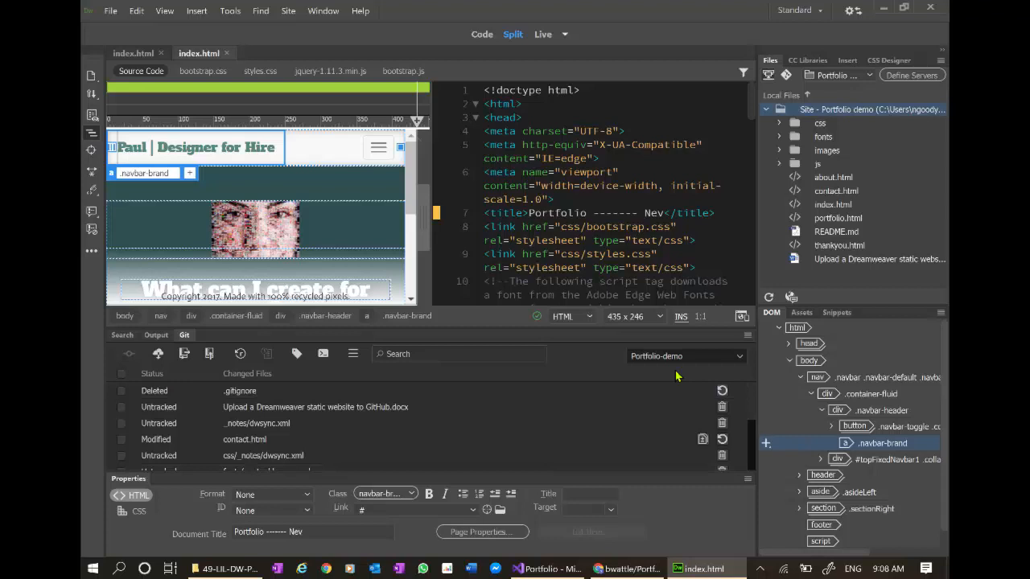
# Stage all changed files and commit them with the message 'Demo initial upload'.
pyautogui.click(121, 374)
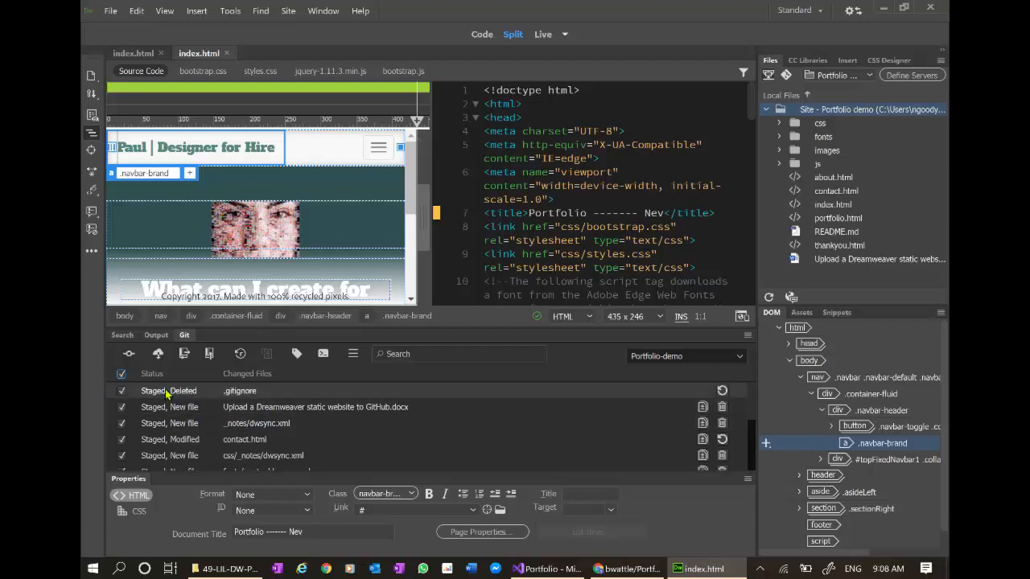
pyautogui.click(129, 354)
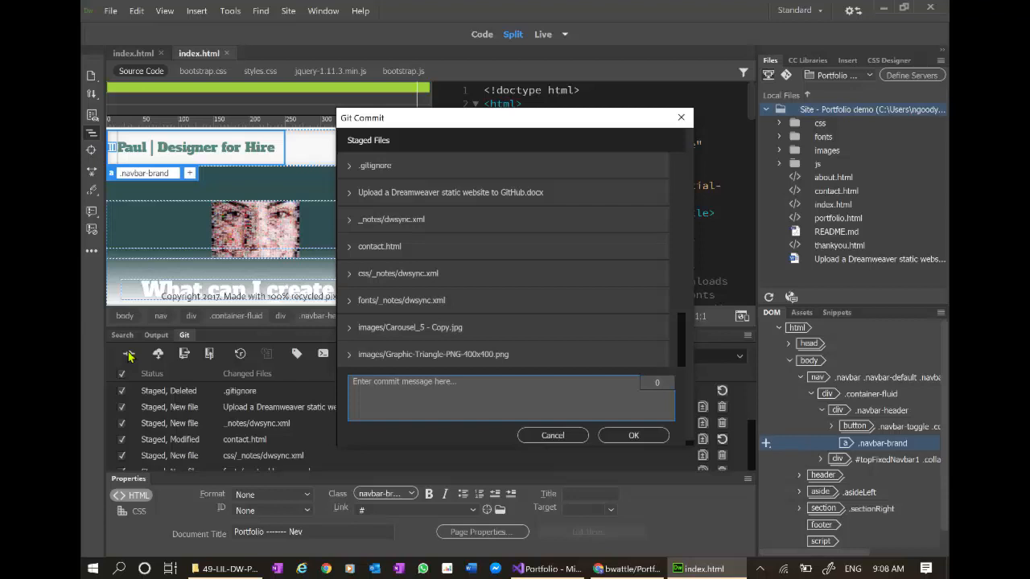
pyautogui.write('Demo')
pyautogui.write('initial up')
pyautogui.write('load')
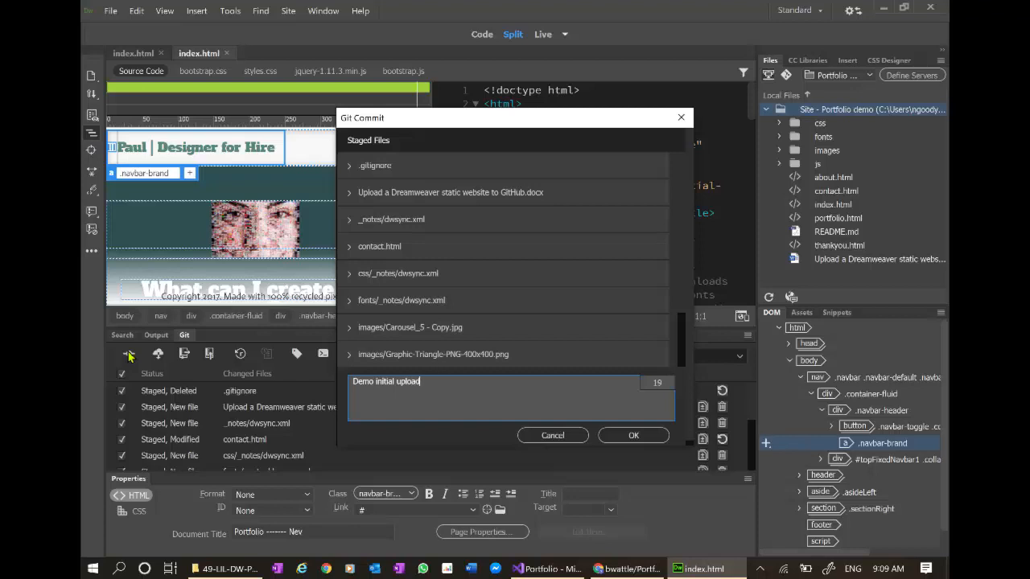
pyautogui.click(638, 437)
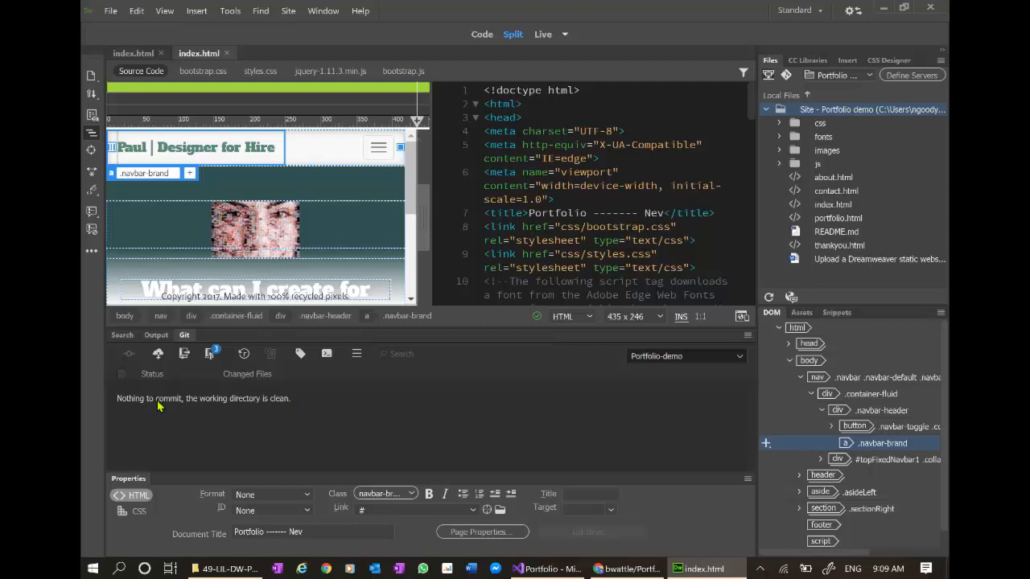
# Fetch all remotes so the panel shows one commit to pull and three to push.
pyautogui.click(159, 356)
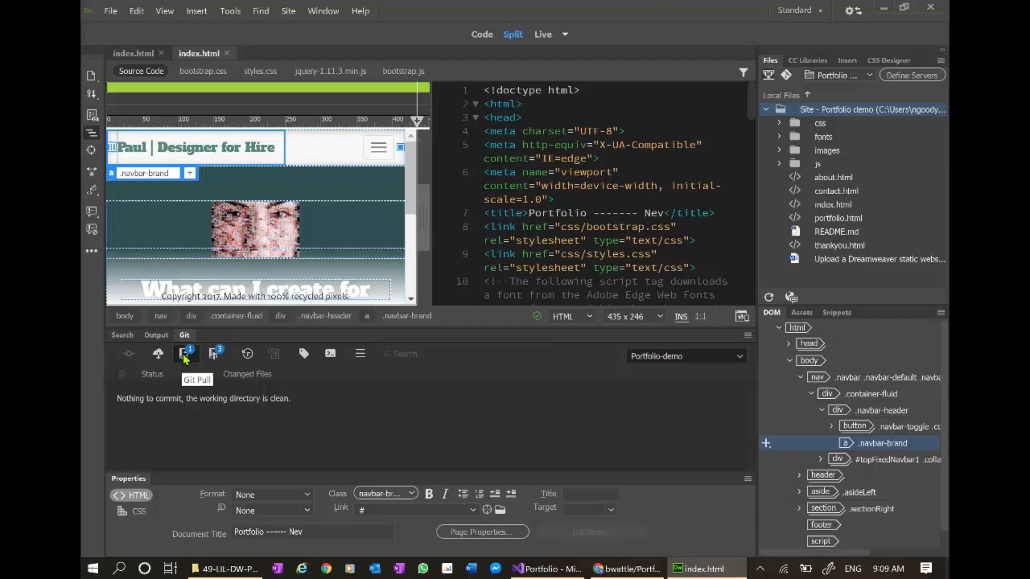
pyautogui.click(184, 354)
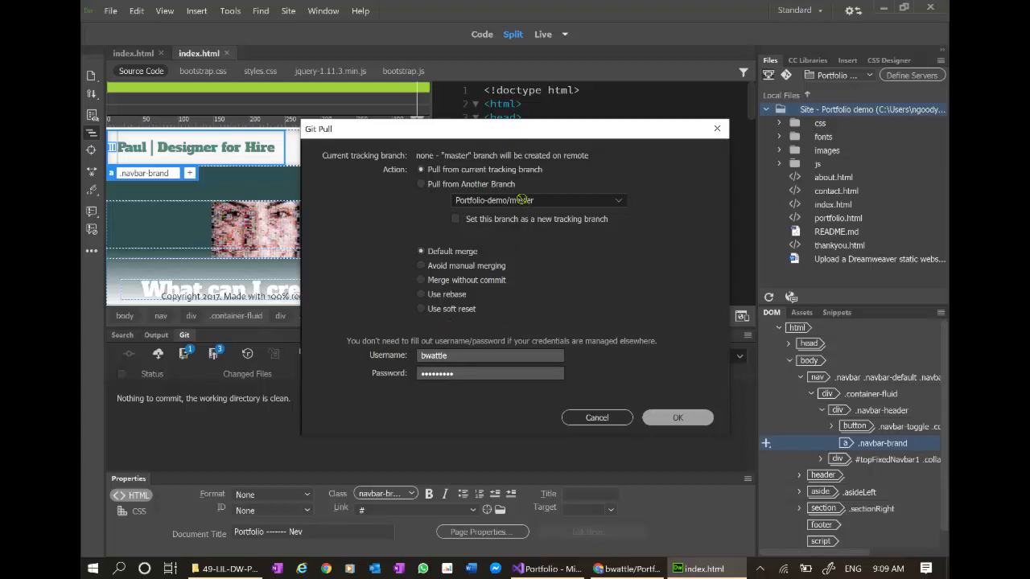
pyautogui.click(676, 418)
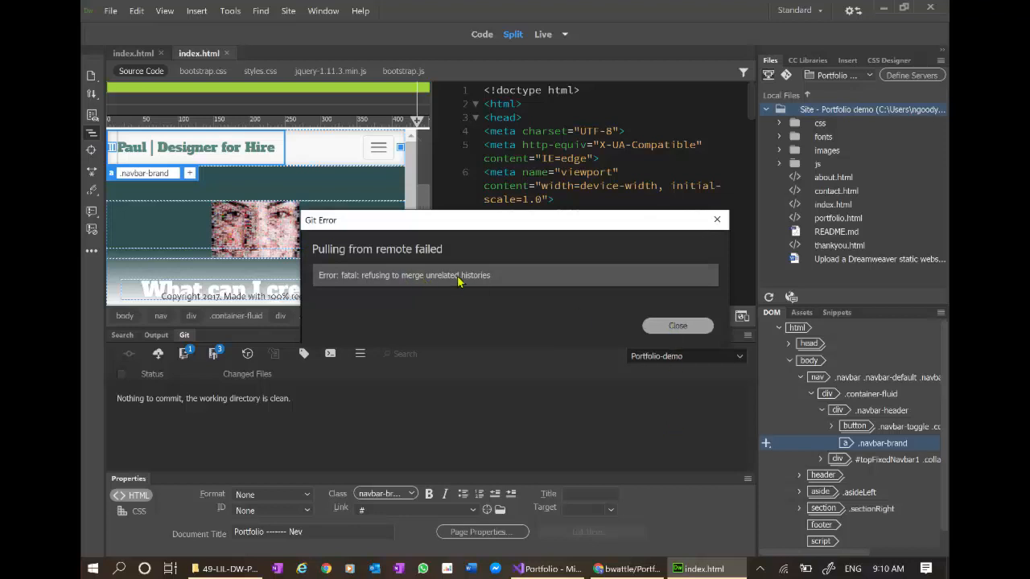
pyautogui.click(682, 330)
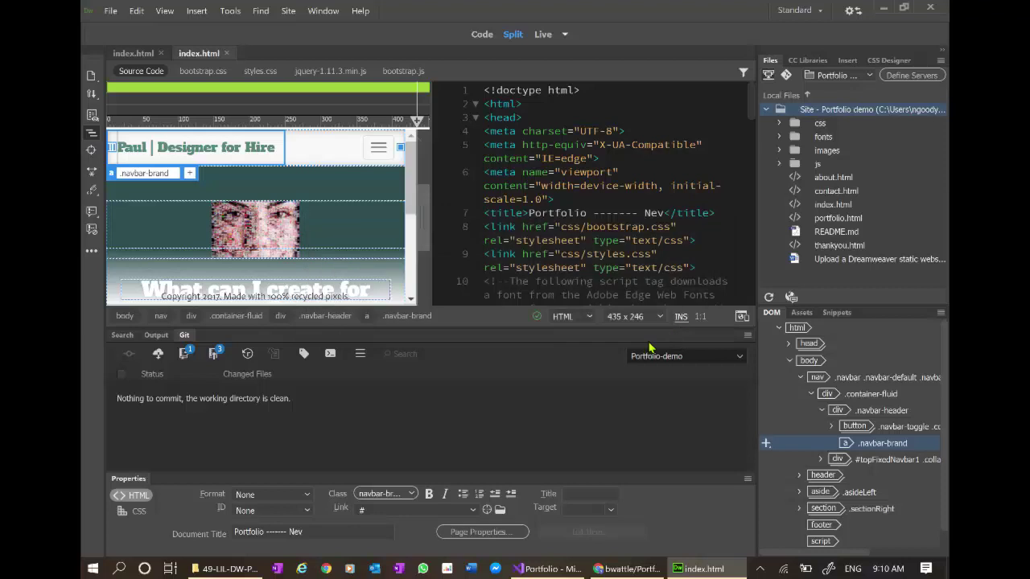
pyautogui.click(217, 354)
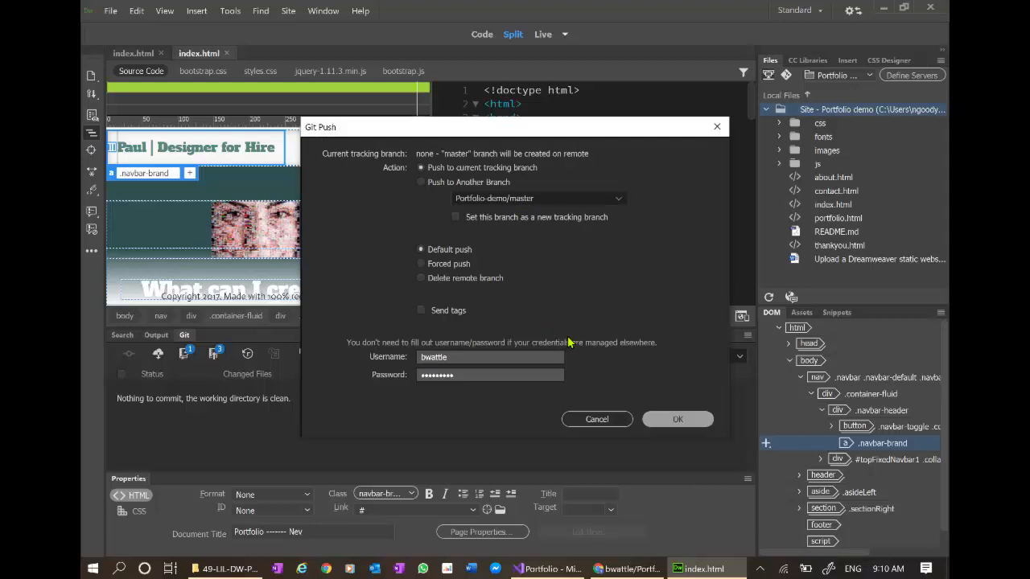
pyautogui.click(676, 420)
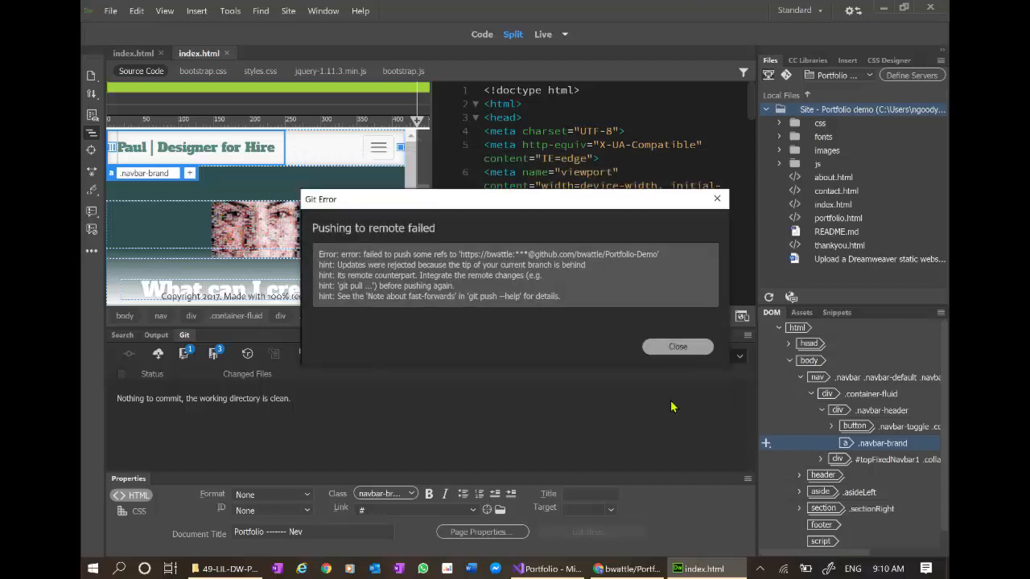
pyautogui.click(679, 348)
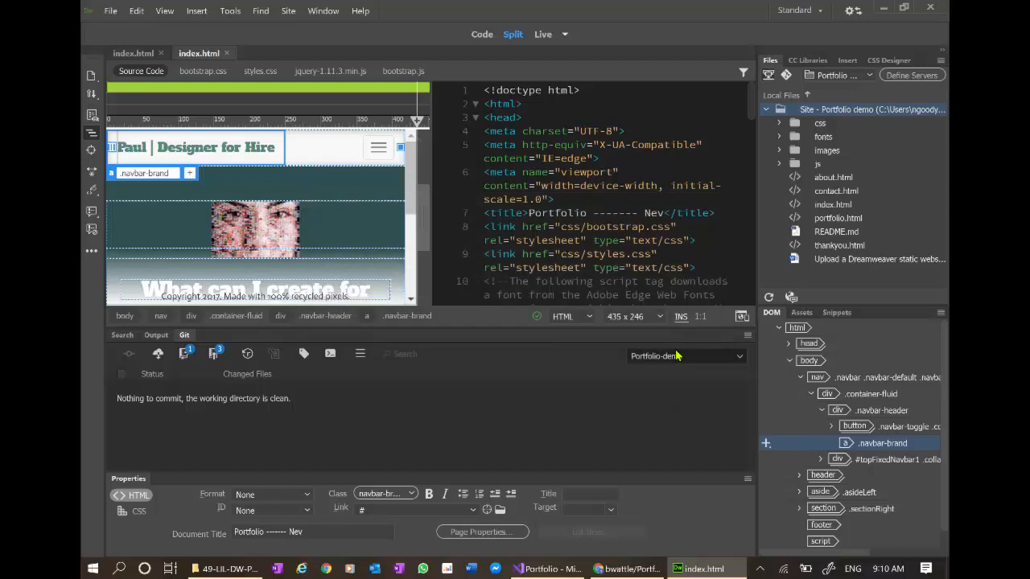
pyautogui.click(231, 569)
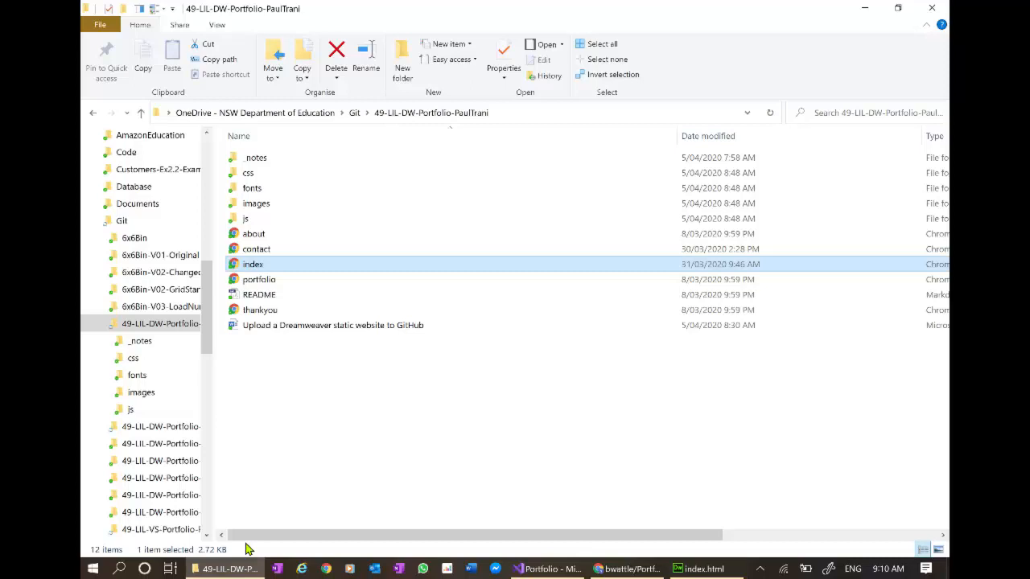
pyautogui.click(770, 112)
pyautogui.click(709, 570)
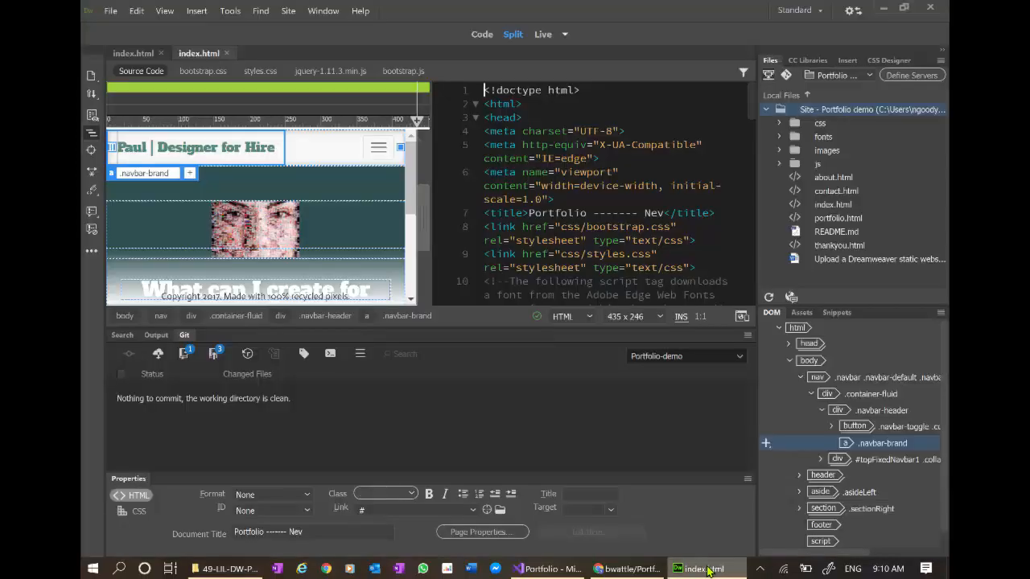
# Fetch all remotes and retry Git Pull, dismissing the repeated failure message.
pyautogui.click(159, 355)
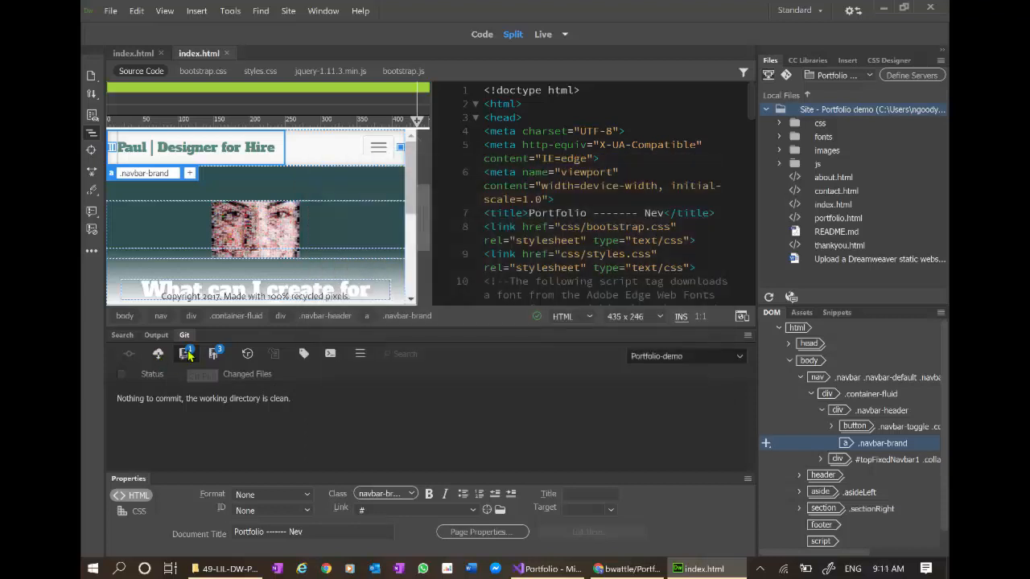
pyautogui.click(186, 354)
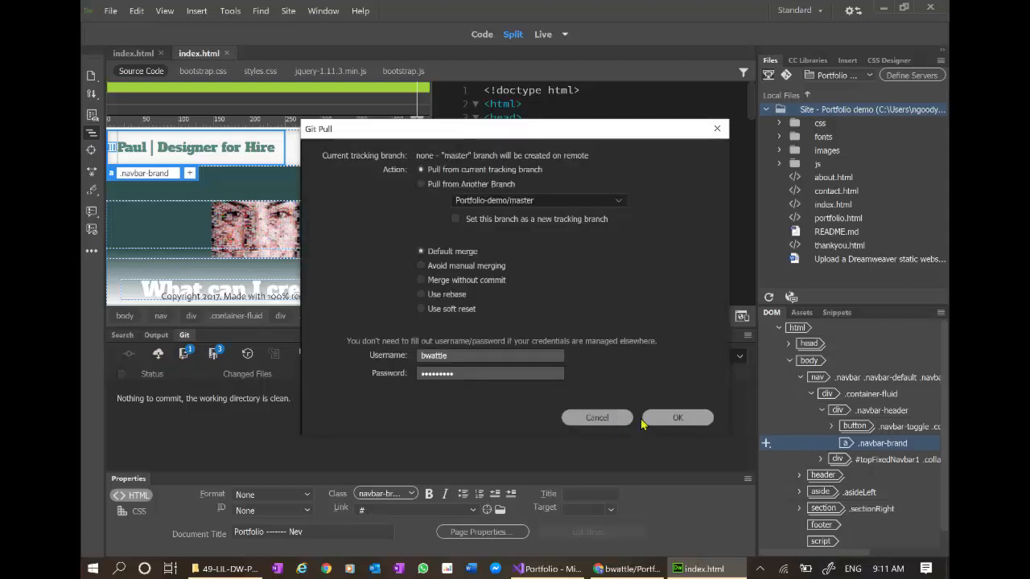
pyautogui.click(676, 418)
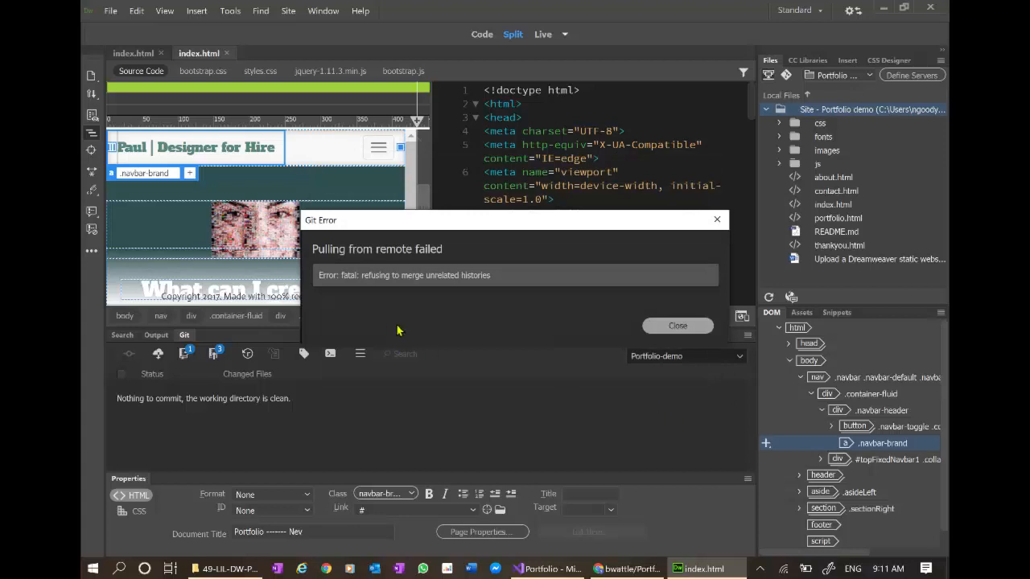
pyautogui.click(675, 327)
pyautogui.click(676, 327)
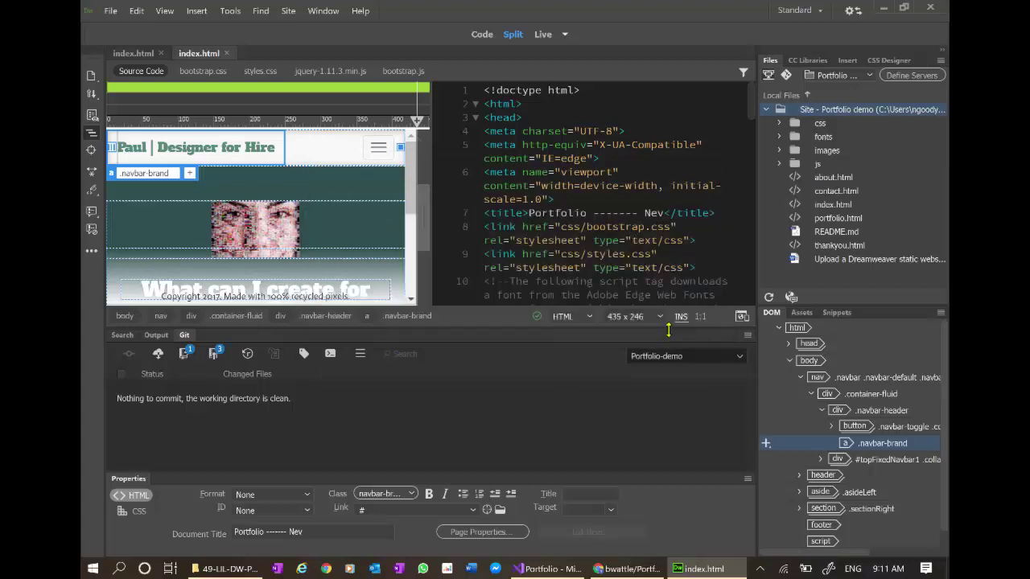
# Reopen the Git Pull dialog and switch to the local portfolio folder.
pyautogui.click(186, 354)
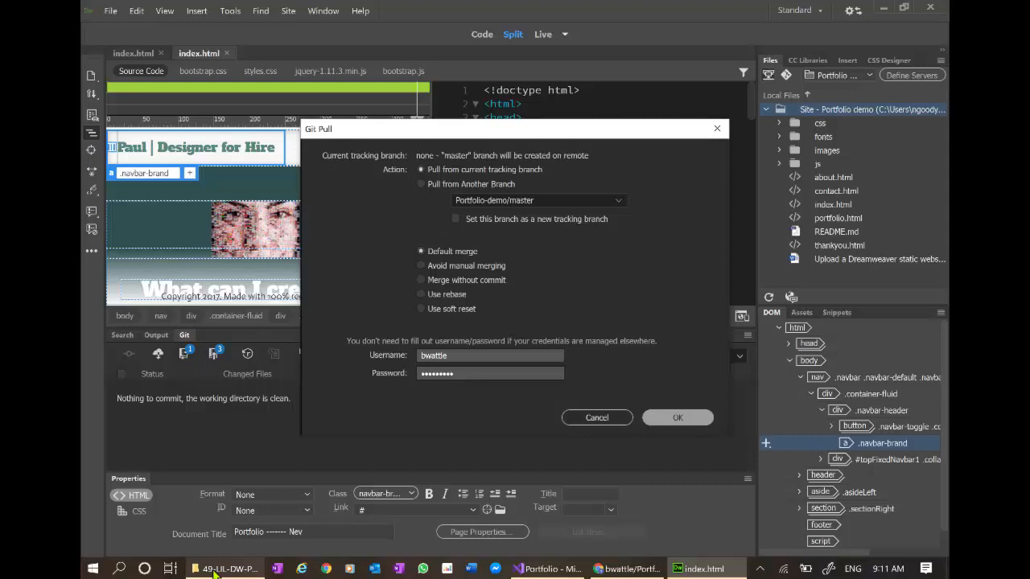
pyautogui.click(215, 573)
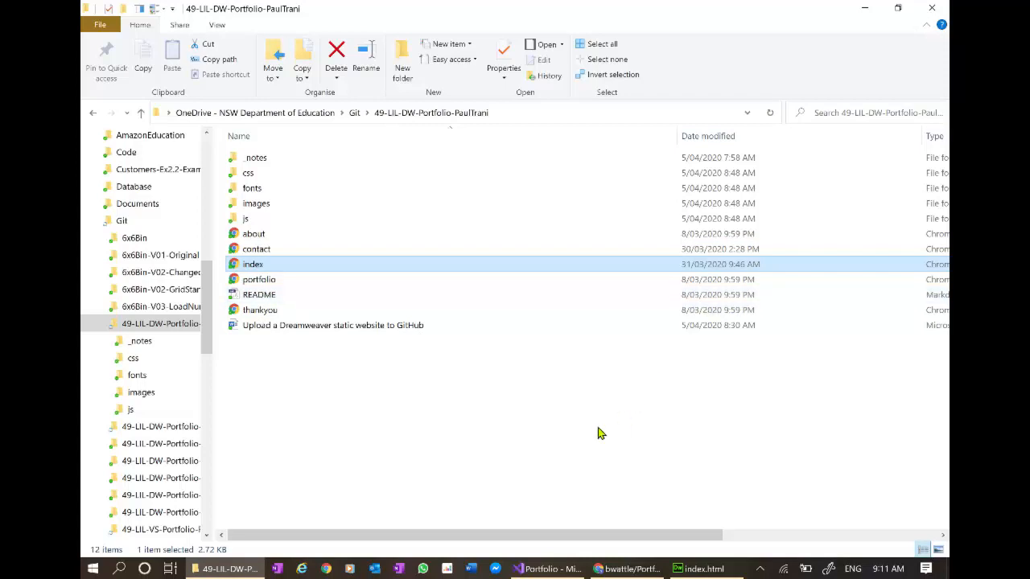
# Reload the Portfolio-Demo page in Chrome, still one README commit, and switch away again.
pyautogui.hotkey('alt', 'Tab')
pyautogui.hotkey('alt', 'Tab')
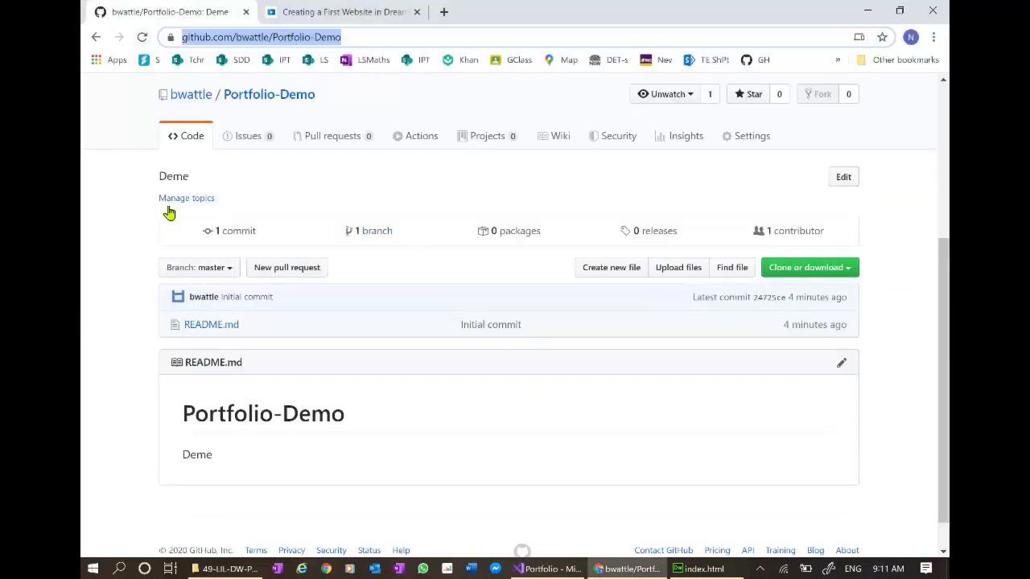
pyautogui.click(143, 37)
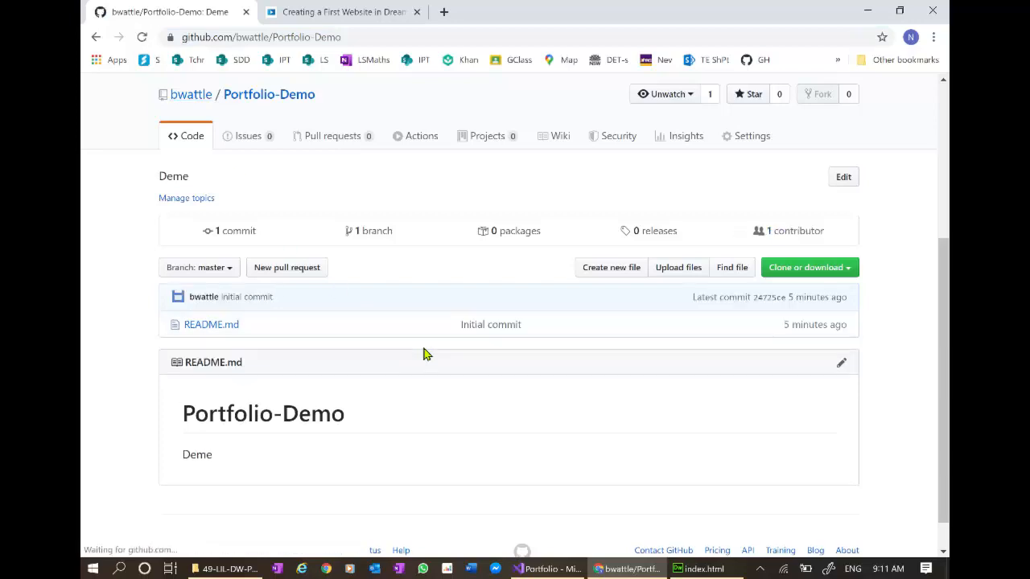
pyautogui.scroll(-1, 427, 362)
pyautogui.scroll(2, 426, 362)
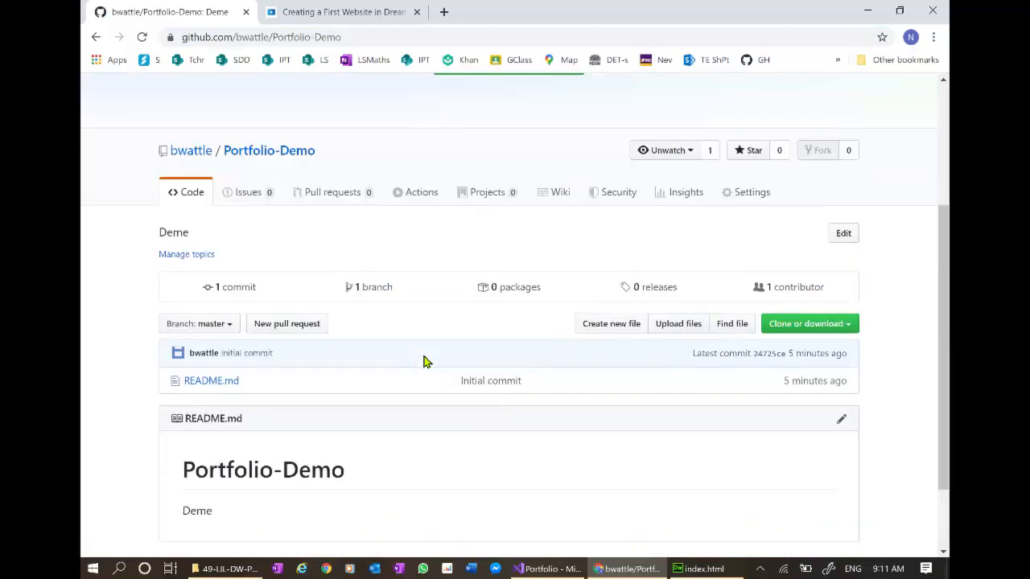
pyautogui.scroll(2, 426, 362)
pyautogui.scroll(-1, 426, 362)
pyautogui.scroll(-1, 427, 362)
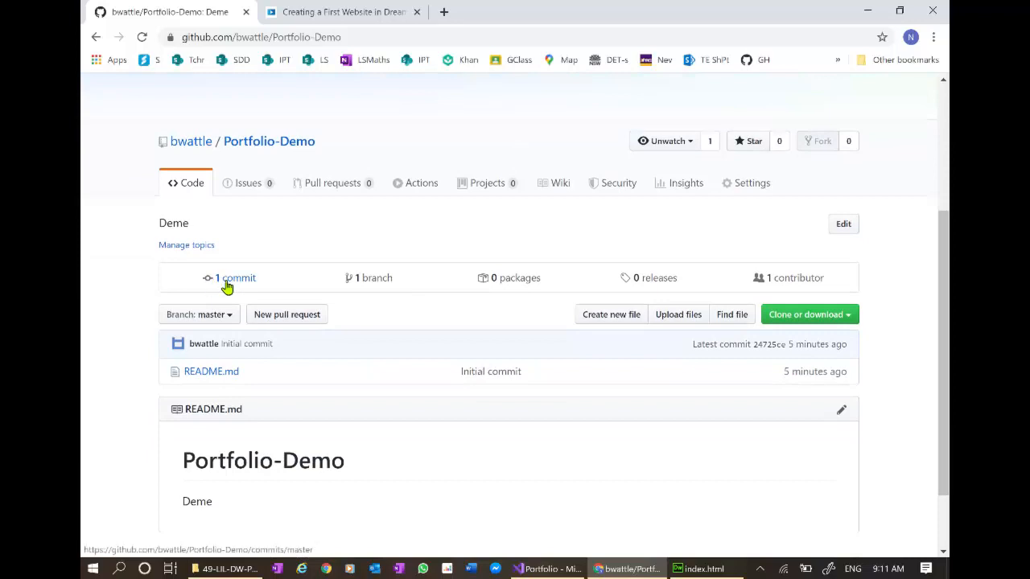
pyautogui.hotkey('alt', 'Tab')
pyautogui.moveTo(252, 288)
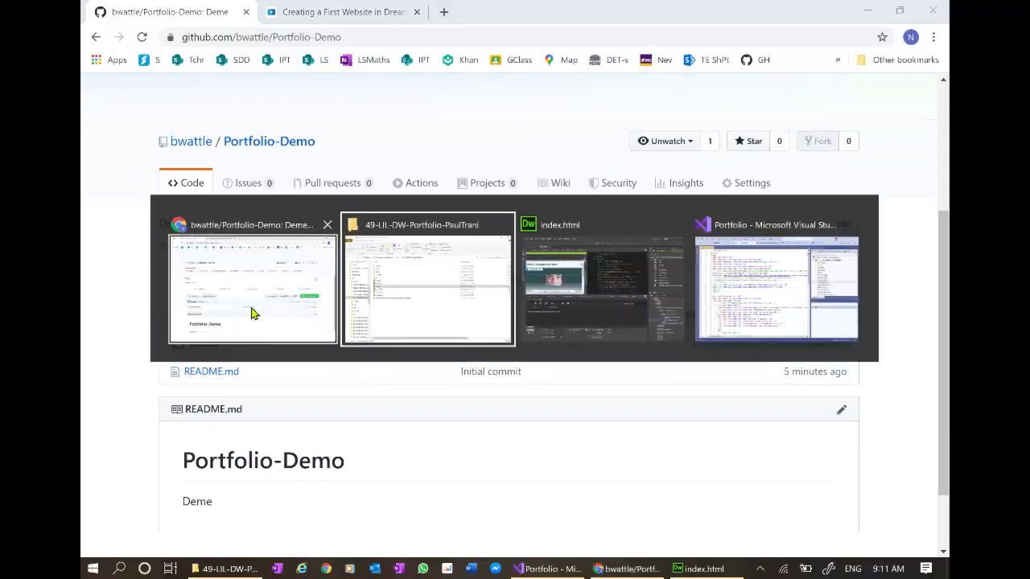
# Pull with soft reset to Portfolio-demo master and close the Git Response.
pyautogui.hotkey('alt', 'Tab')
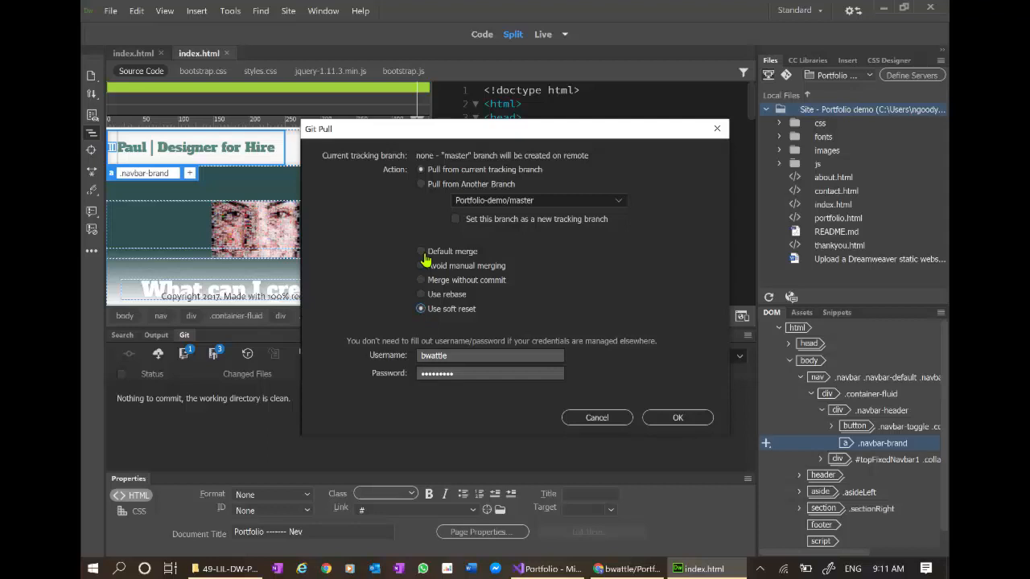
pyautogui.click(682, 418)
pyautogui.click(682, 419)
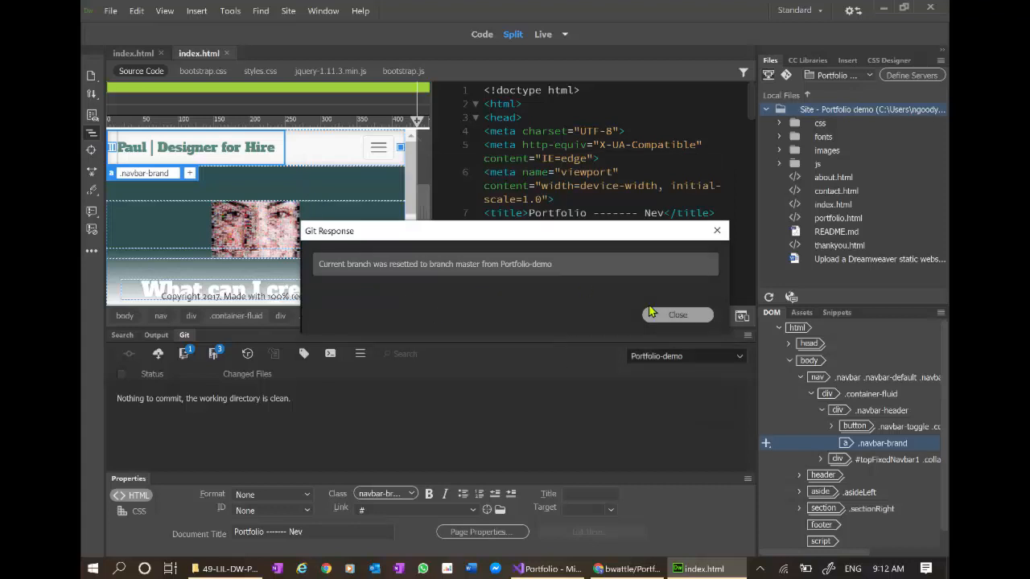
pyautogui.click(677, 315)
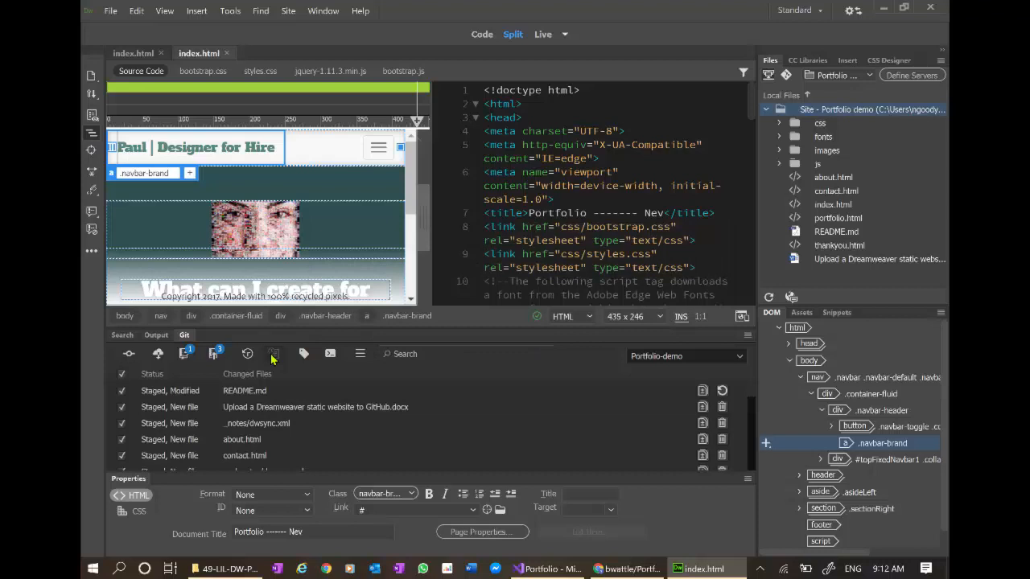
# Push to Portfolio-demo (reported up to date), close the result and switch to the browser.
pyautogui.click(210, 355)
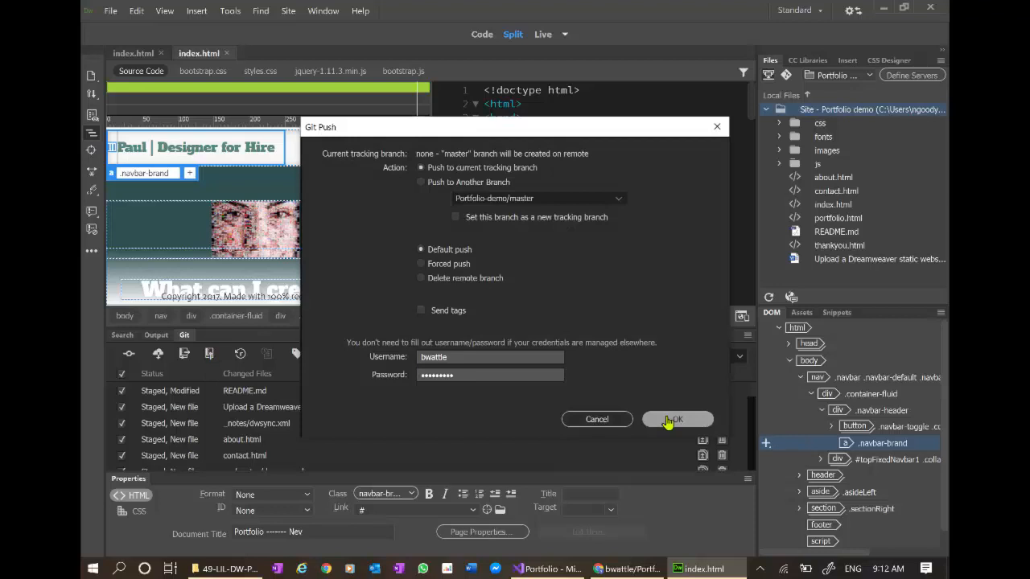
pyautogui.click(674, 420)
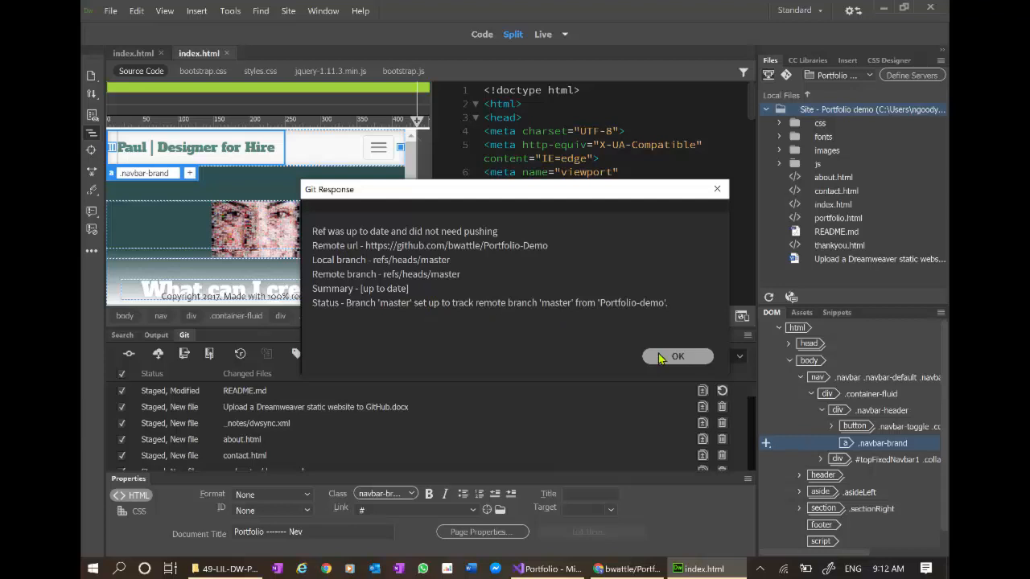
pyautogui.click(678, 358)
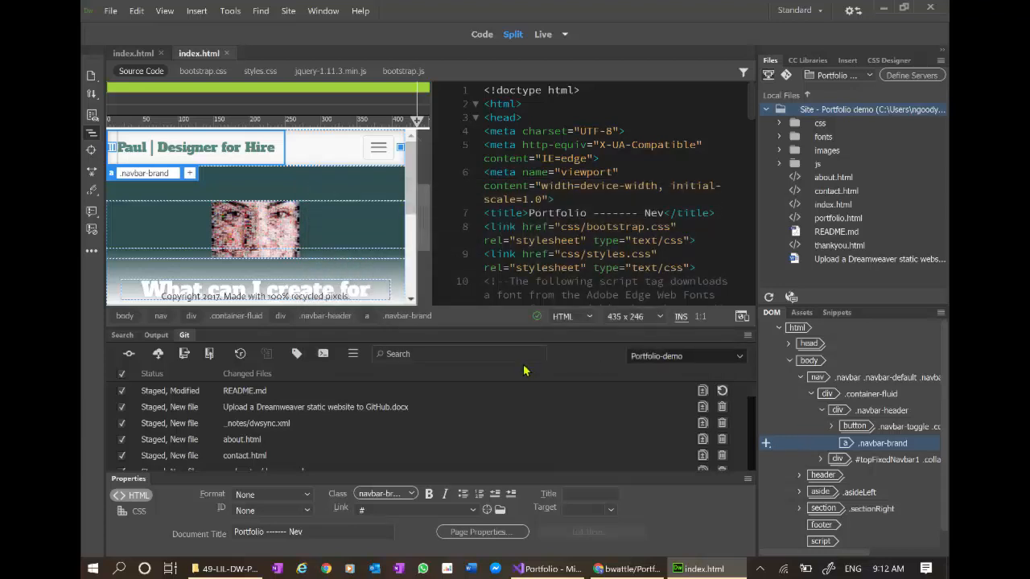
pyautogui.hotkey('alt', 'Tab')
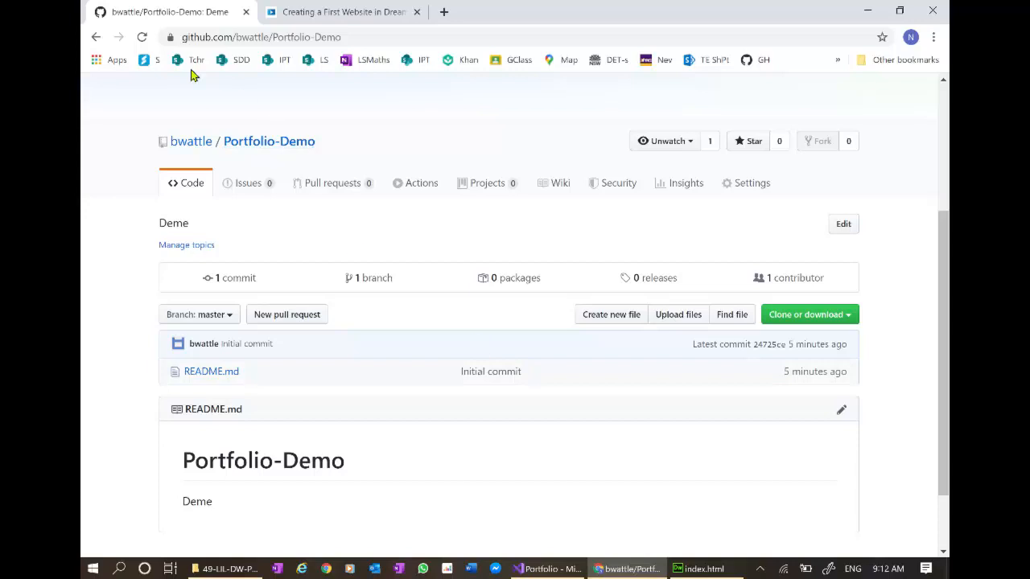
# Reload the Portfolio-Demo page, still only the README, and return to Dreamweaver.
pyautogui.click(142, 37)
pyautogui.hotkey('alt', 'Tab')
pyautogui.hotkey('alt', 'Tab')
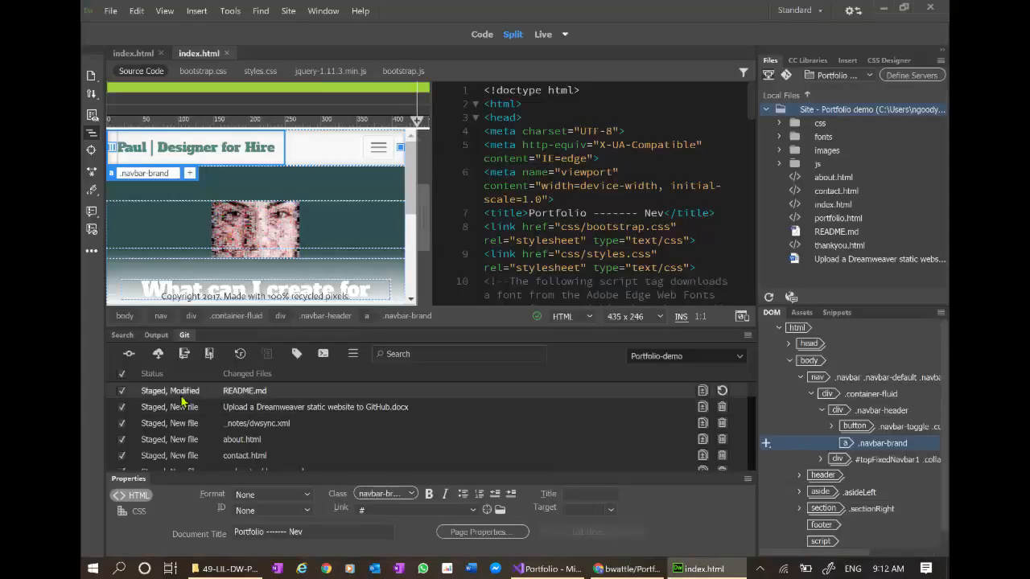
# Commit the staged site files with the message 'Upload after reset'.
pyautogui.click(129, 355)
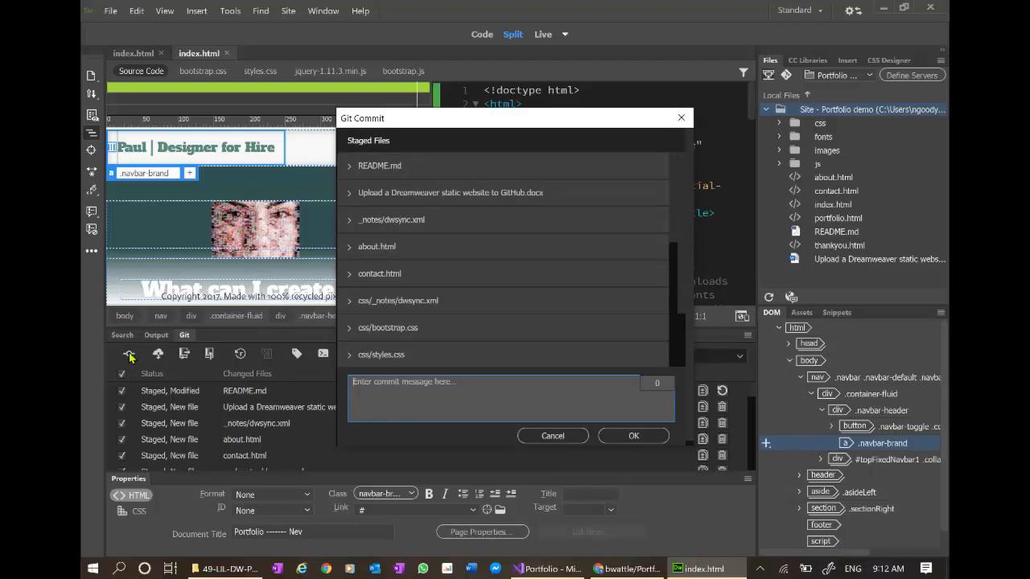
pyautogui.write('Up')
pyautogui.press('BackSpace')
pyautogui.press('BackSpace')
pyautogui.write('Upload after reset')
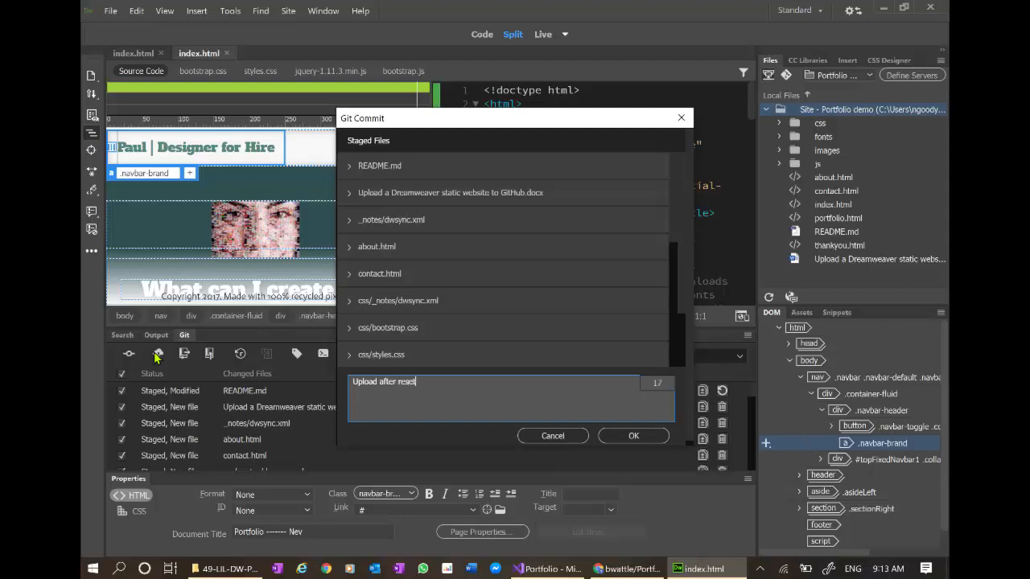
pyautogui.click(633, 436)
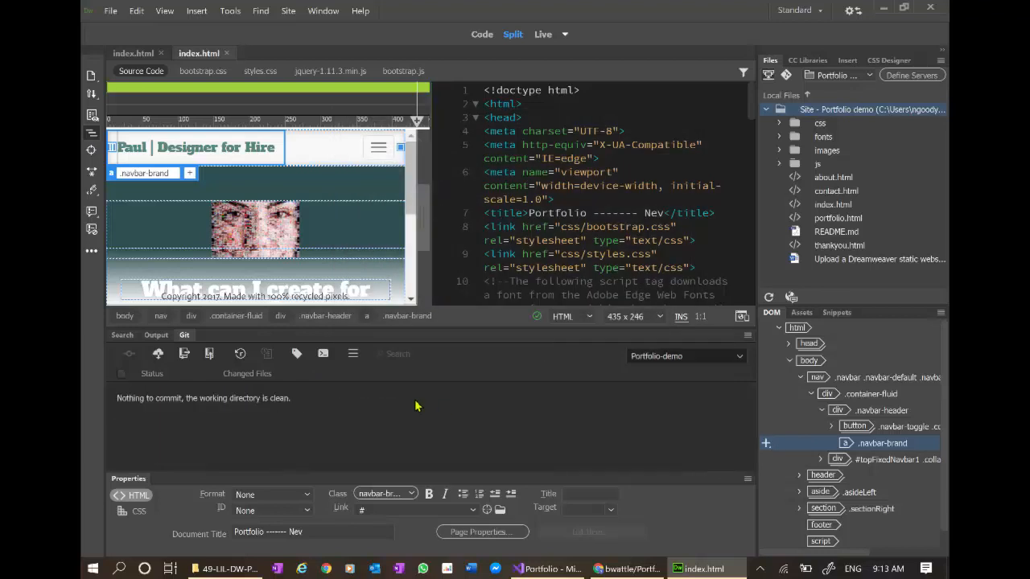
# Push the 'Upload after reset' commit to the current tracking branch, Portfolio-Demo master, as a fast-forward.
pyautogui.click(212, 354)
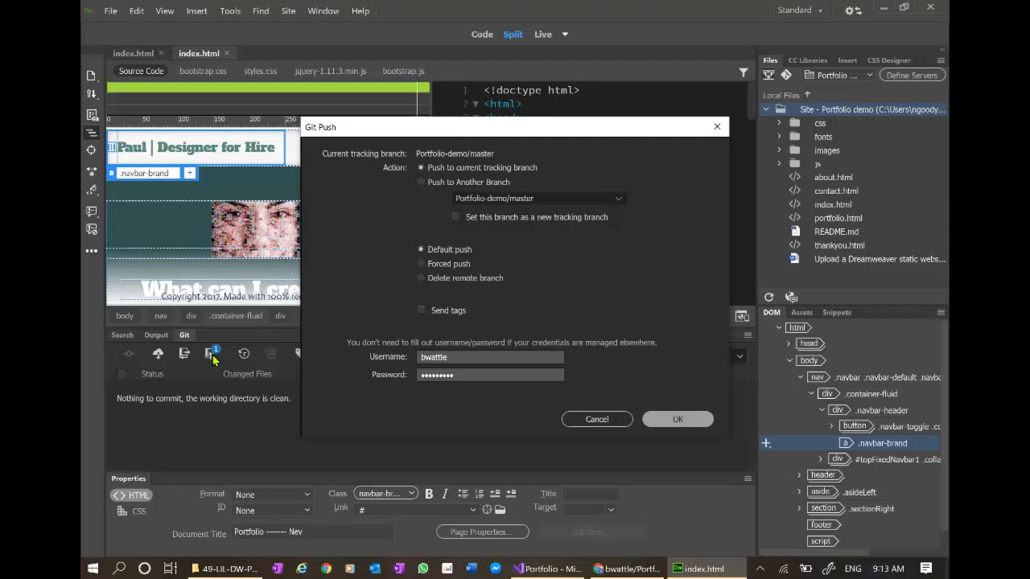
pyautogui.click(678, 419)
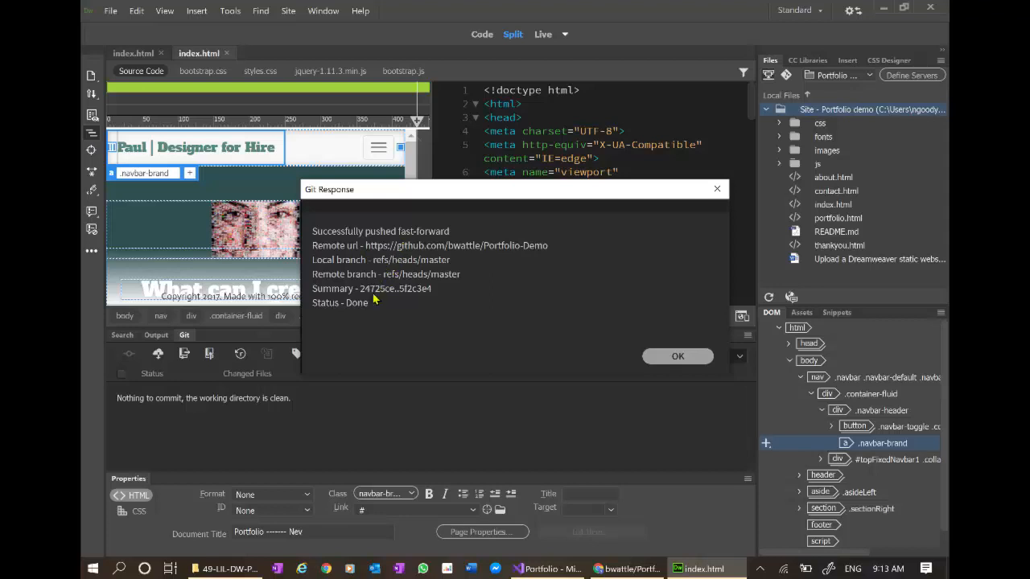
pyautogui.click(678, 356)
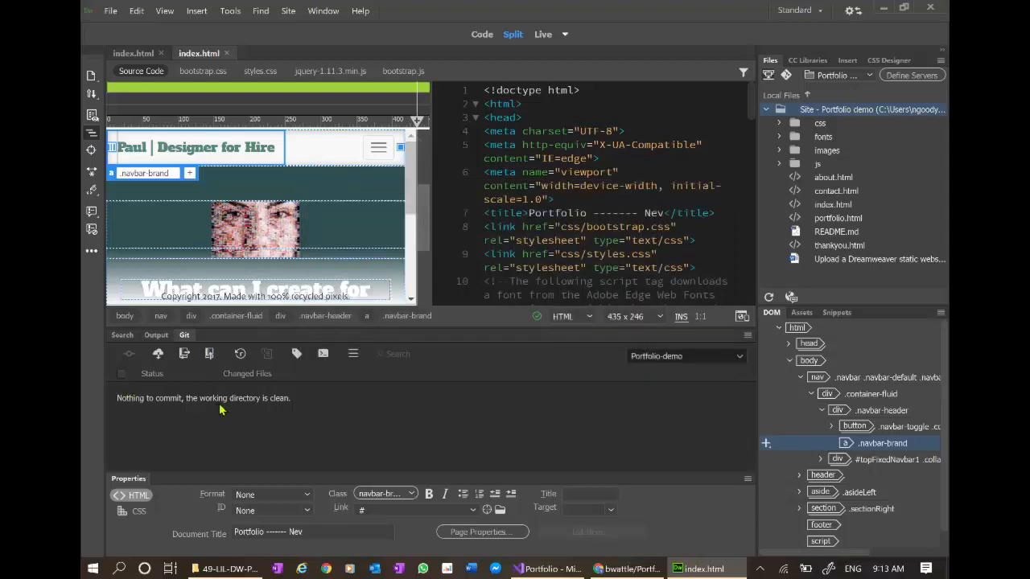
# Reload the Portfolio-Demo page to see the uploaded site files, then view index.html's code on GitHub.
pyautogui.hotkey('alt', 'Tab')
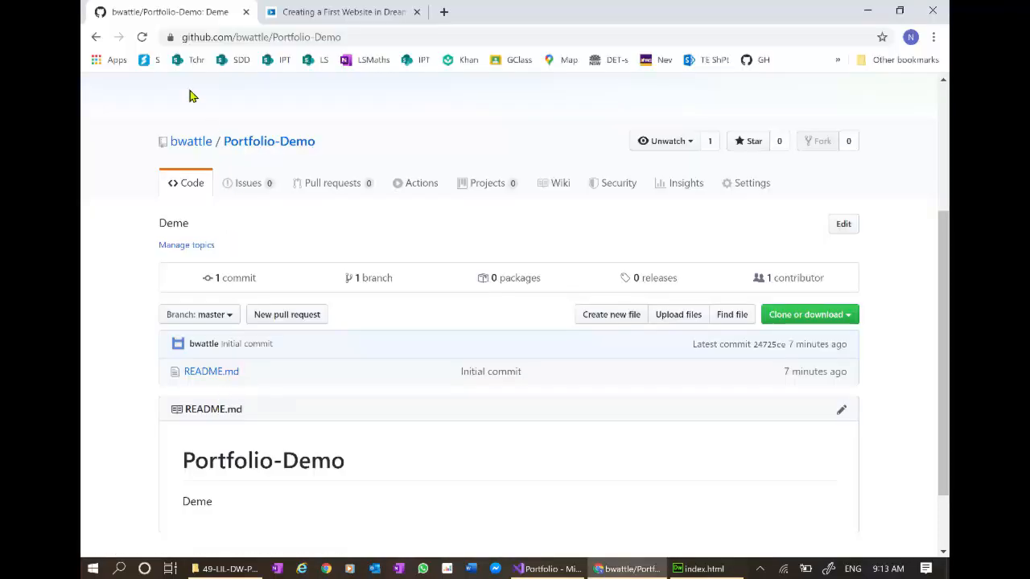
pyautogui.click(143, 38)
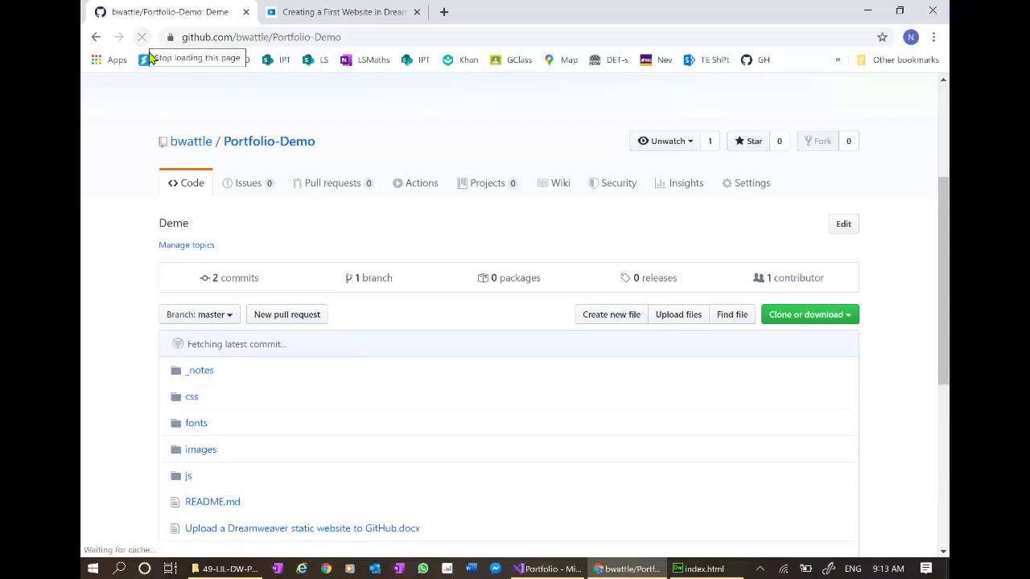
pyautogui.scroll(-2, 327, 482)
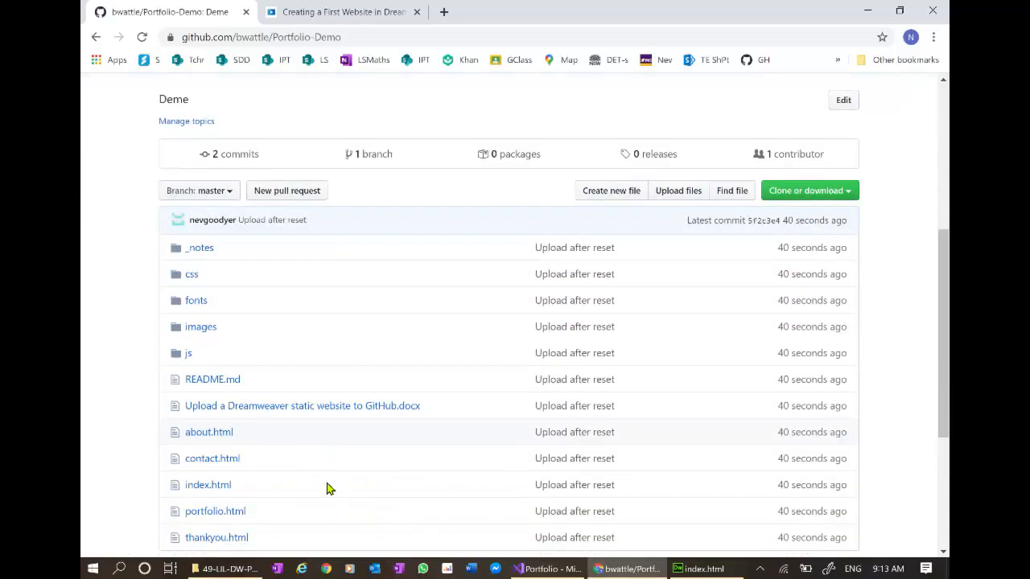
pyautogui.scroll(-2, 328, 482)
pyautogui.scroll(-2, 327, 482)
pyautogui.scroll(-1, 327, 487)
pyautogui.scroll(1, 328, 451)
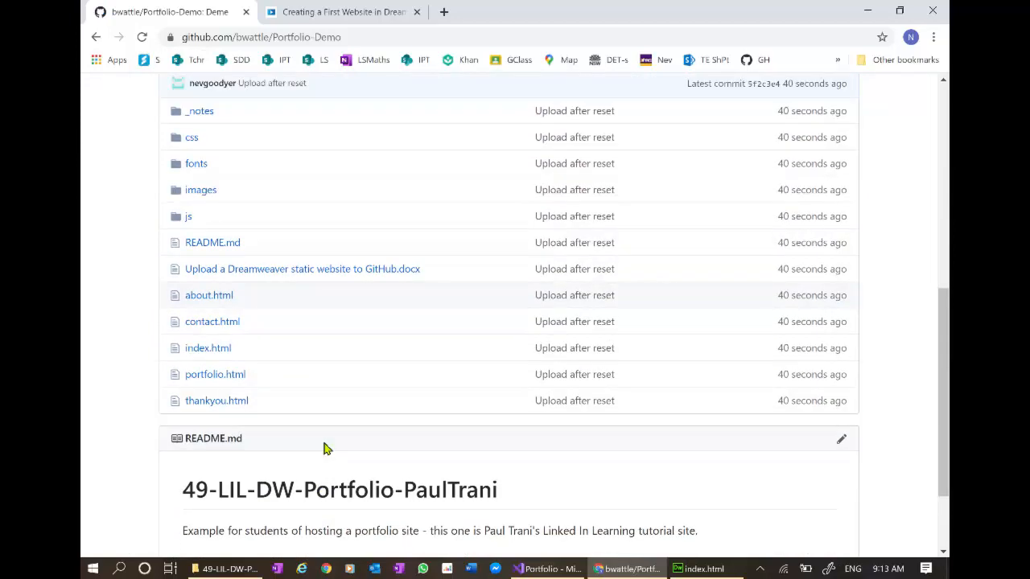
pyautogui.scroll(2, 322, 447)
pyautogui.scroll(2, 293, 431)
pyautogui.scroll(1, 293, 430)
pyautogui.scroll(-1, 293, 430)
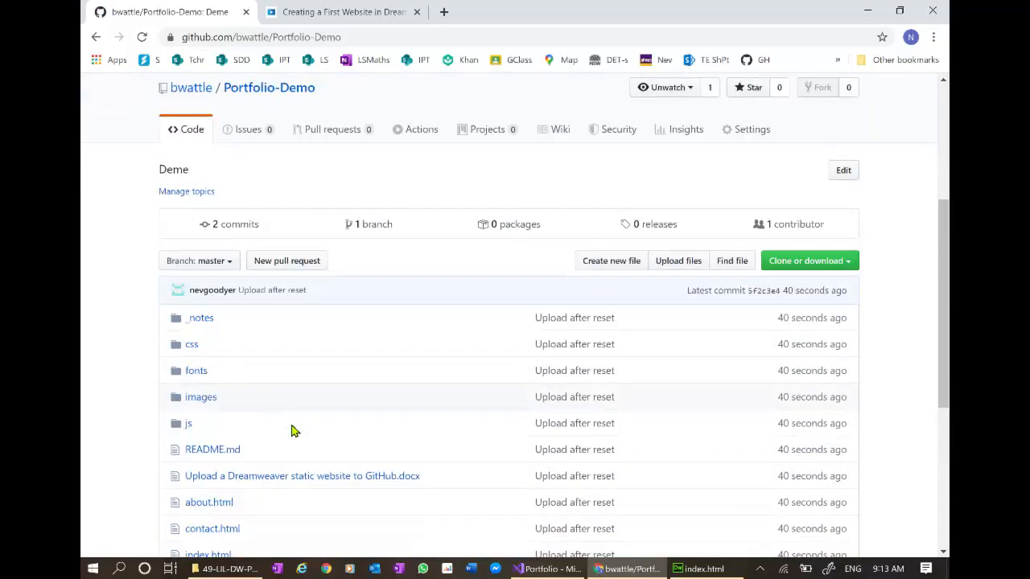
pyautogui.scroll(-1, 293, 430)
pyautogui.scroll(-2, 293, 430)
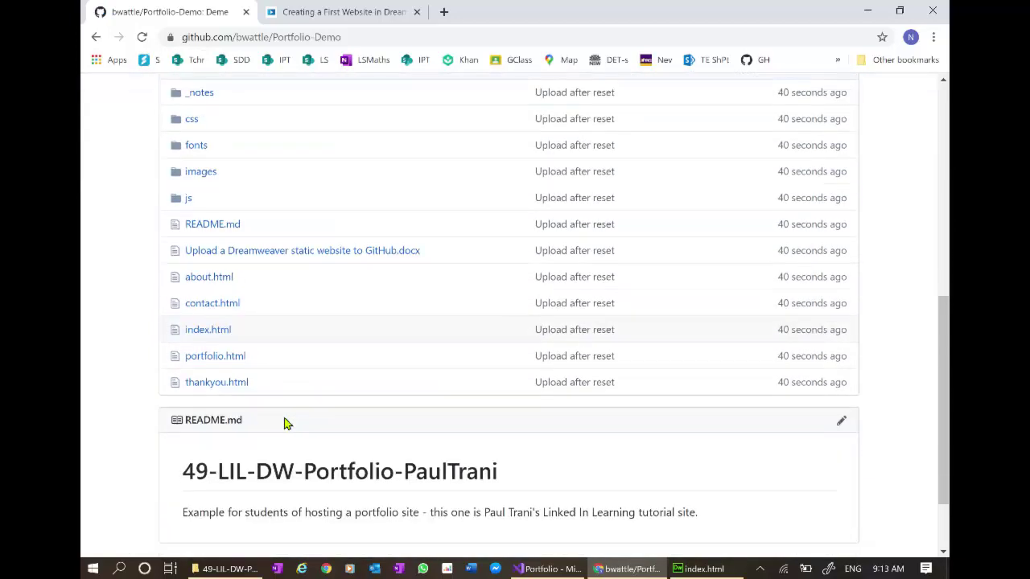
pyautogui.click(203, 331)
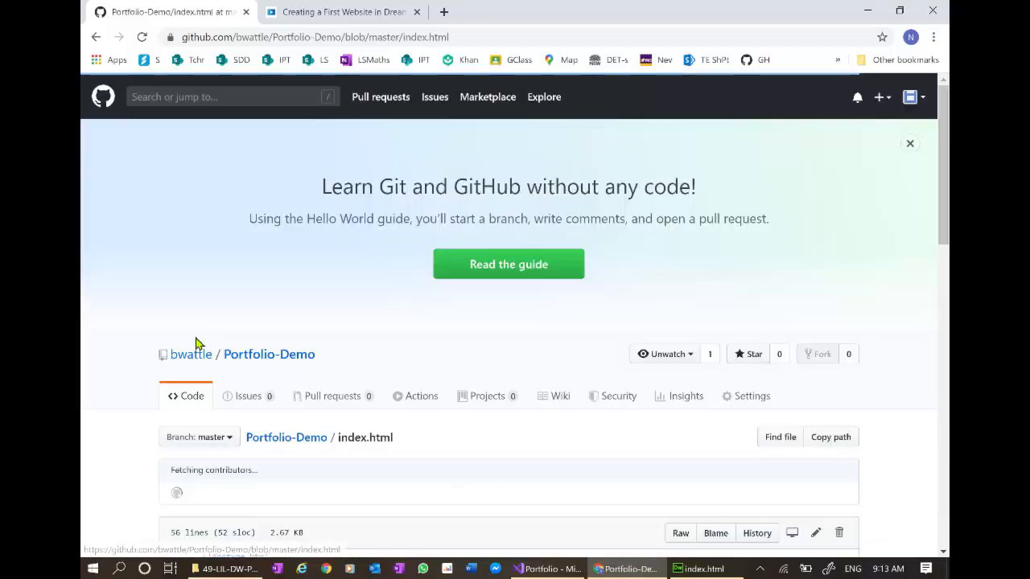
pyautogui.scroll(-3, 379, 382)
pyautogui.scroll(-2, 382, 399)
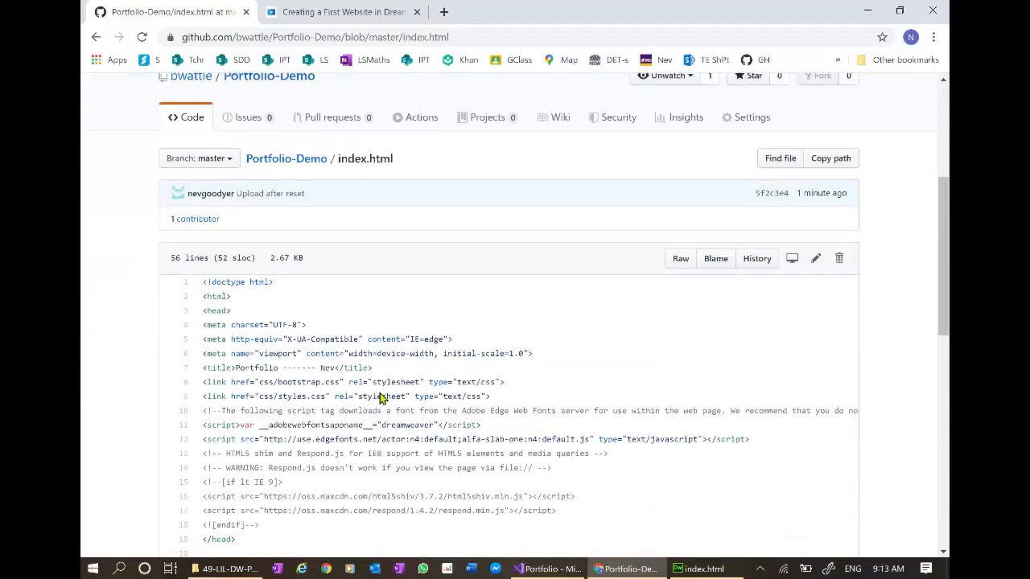
pyautogui.scroll(-1, 378, 387)
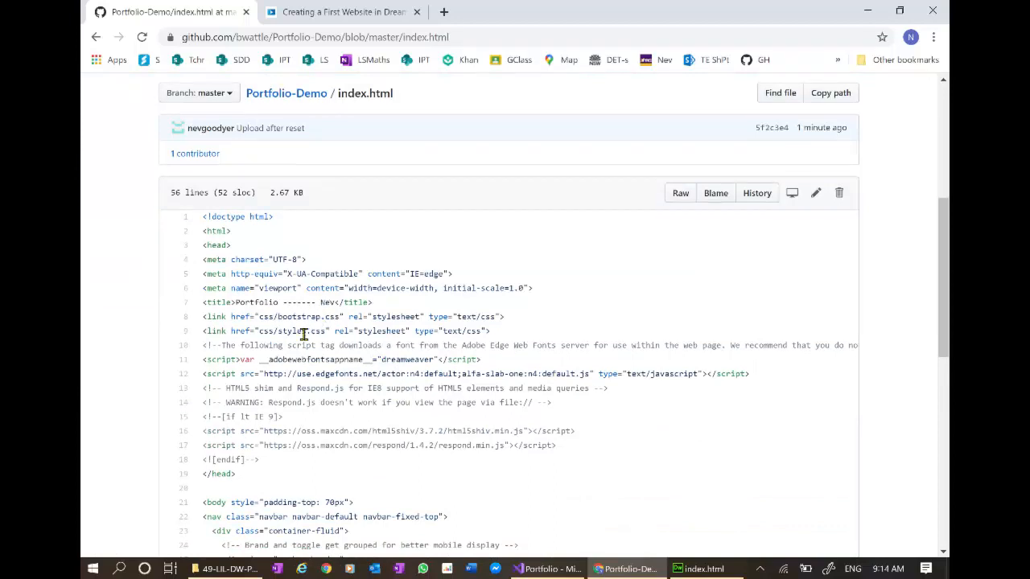
pyautogui.hotkey('alt', 'Tab')
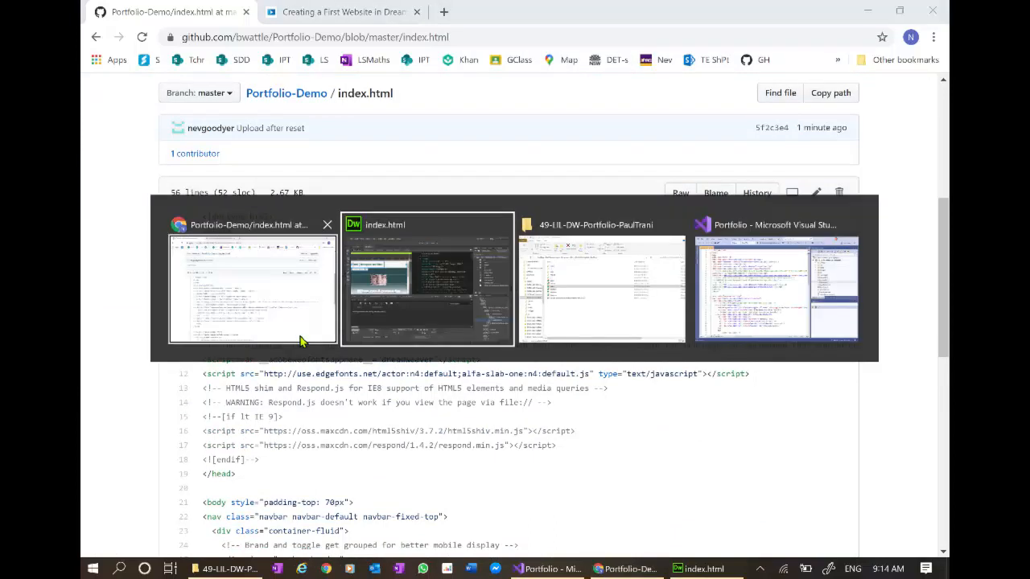
# Preview the local index page 'Paul | Designer for Hire' in Chrome from the site folder, then return to Dreamweaver.
pyautogui.press('Tab')
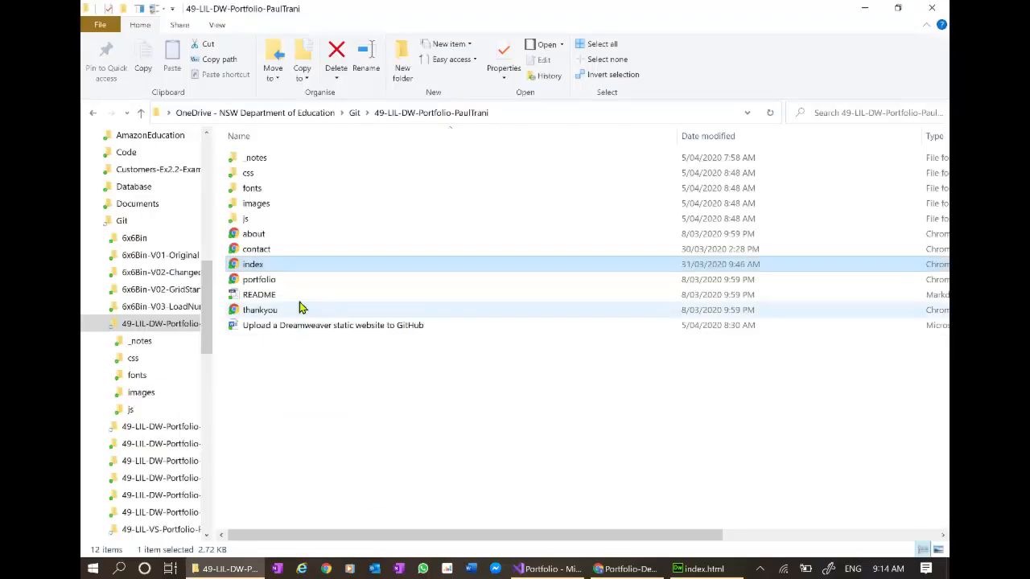
pyautogui.doubleClick(250, 264)
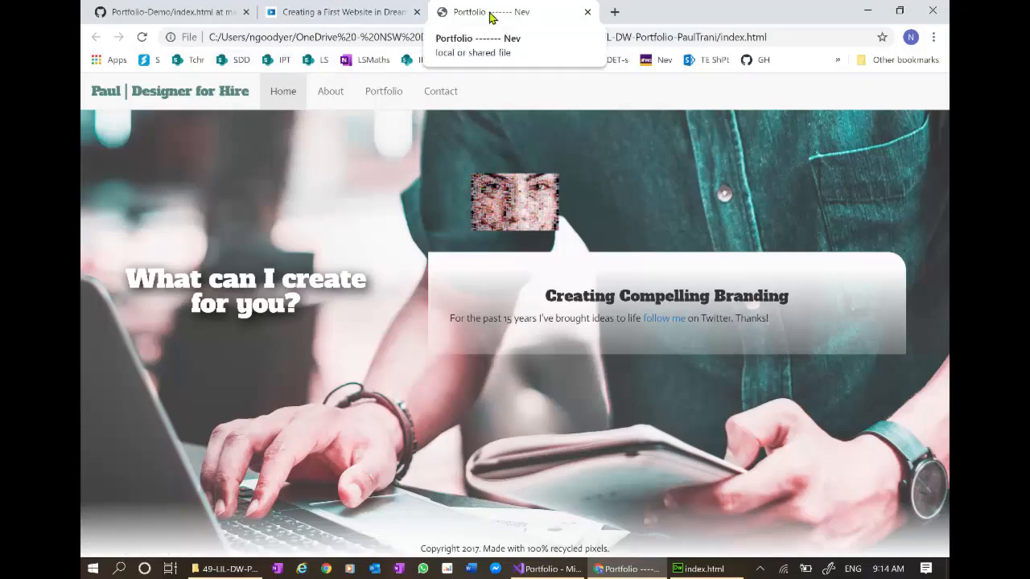
pyautogui.hotkey('alt', 'Tab')
pyautogui.hotkey('alt', 'Tab')
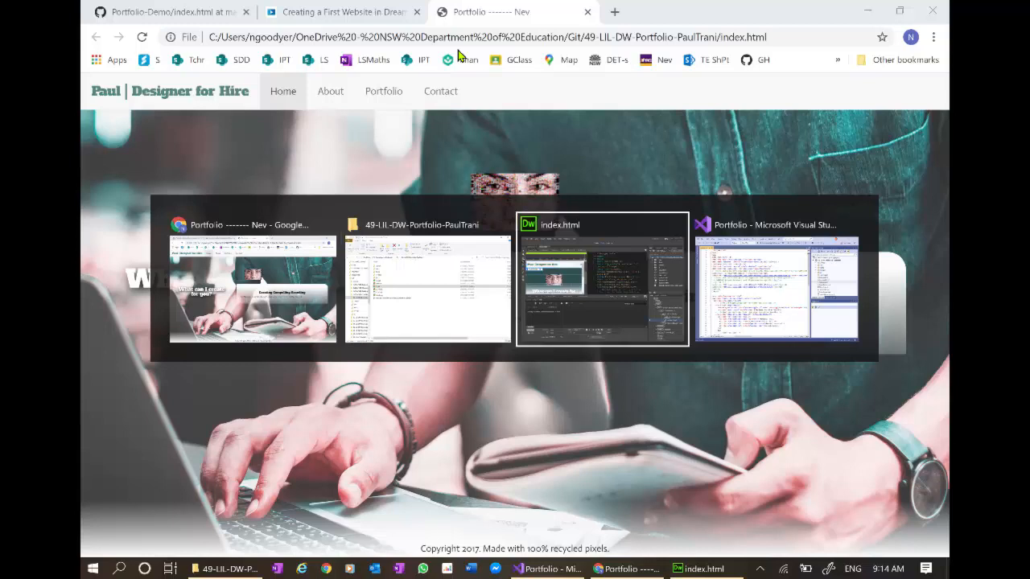
# Remove the dashes and extra space from the index.html title, leaving 'Portfolio Nev'.
pyautogui.click(641, 213)
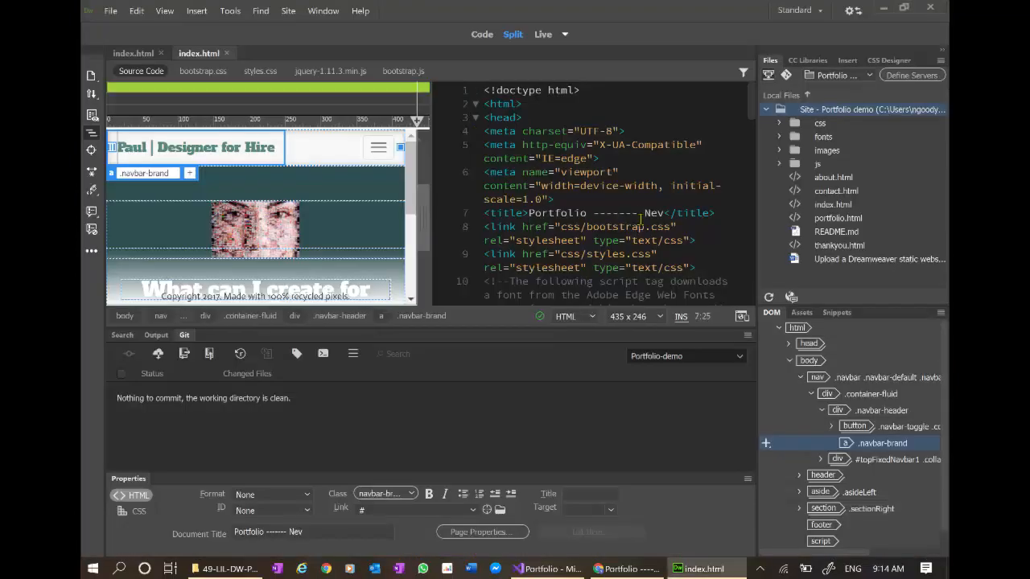
pyautogui.press('BackSpace')
pyautogui.press('BackSpace')
pyautogui.press('BackSpace')
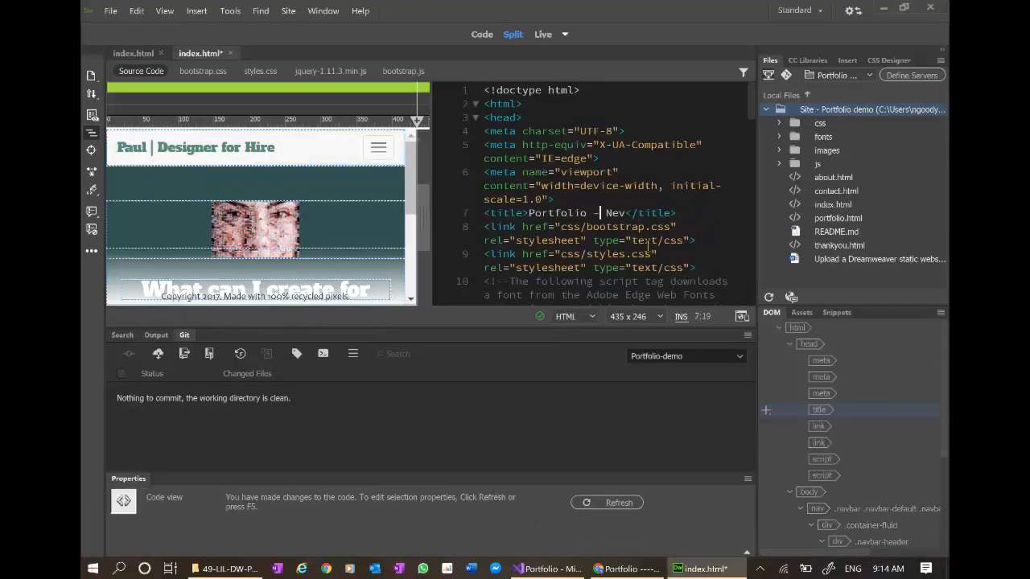
pyautogui.press('BackSpace')
# Reload the local Chrome preview so its tab shows the new title 'Portfolio Nev'.
pyautogui.hotkey('alt', 'Tab')
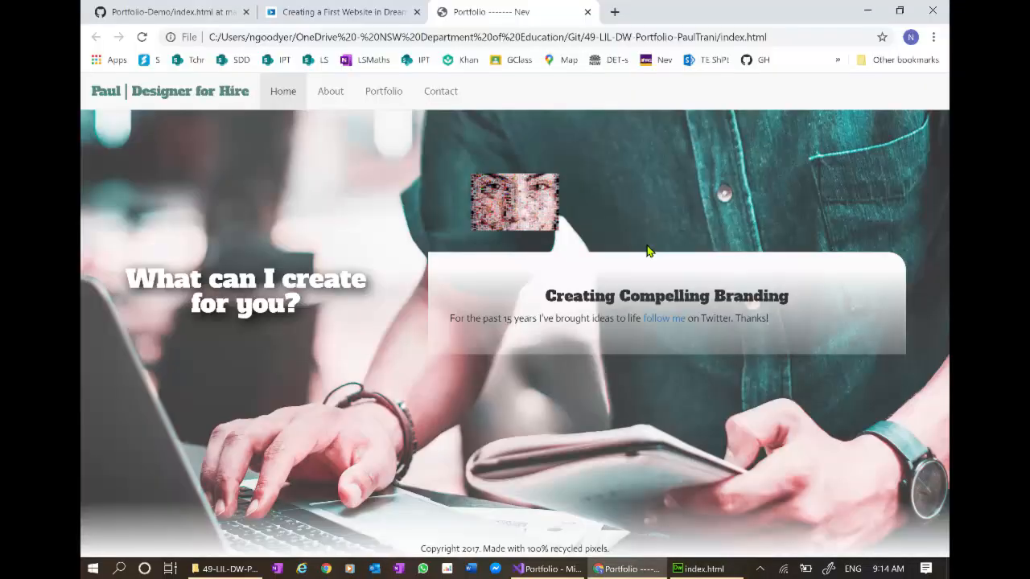
pyautogui.press('F5')
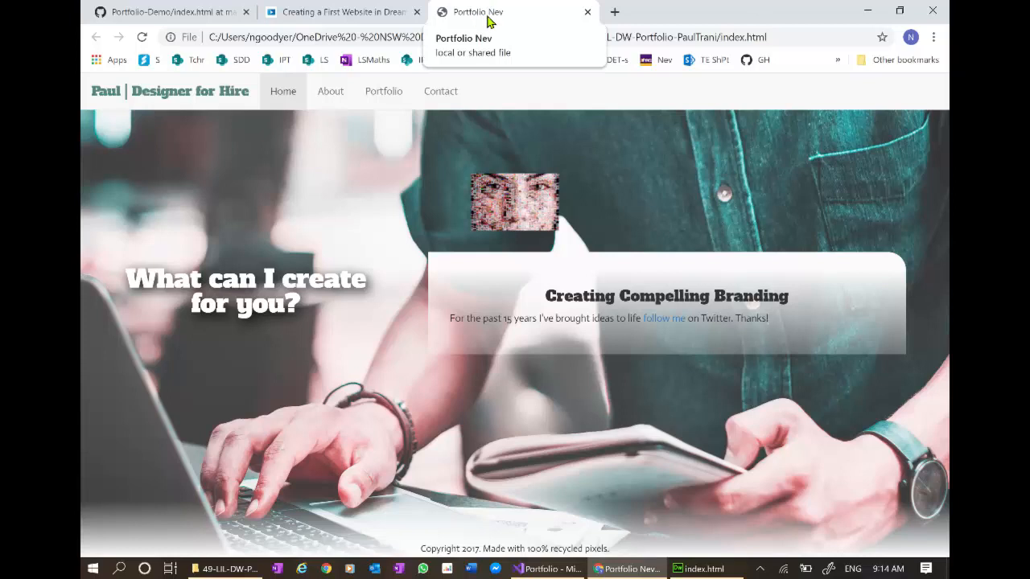
pyautogui.hotkey('alt', 'Tab')
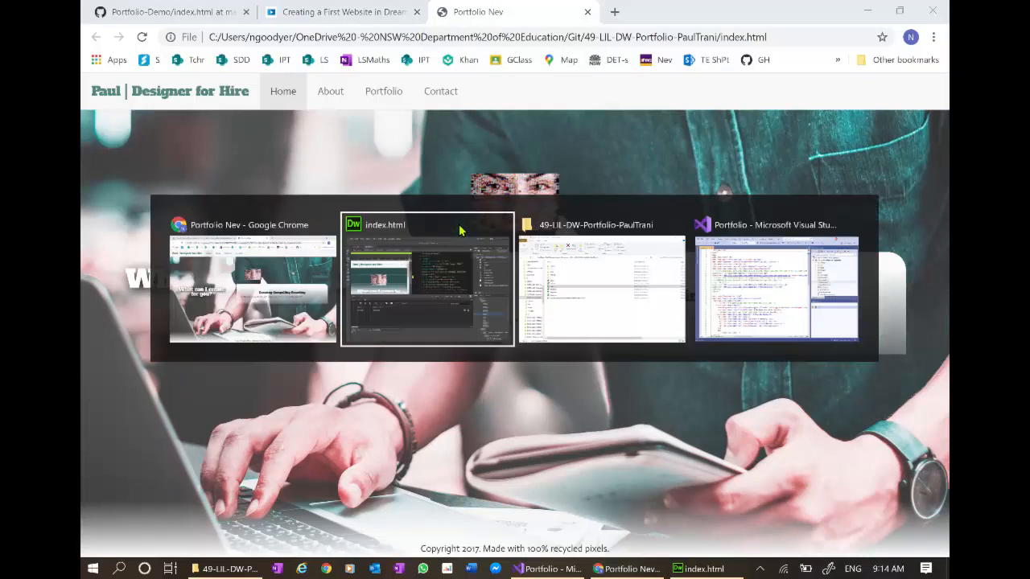
# Stage the modified index.html and commit it with the message 'Changed title'.
pyautogui.click(461, 231)
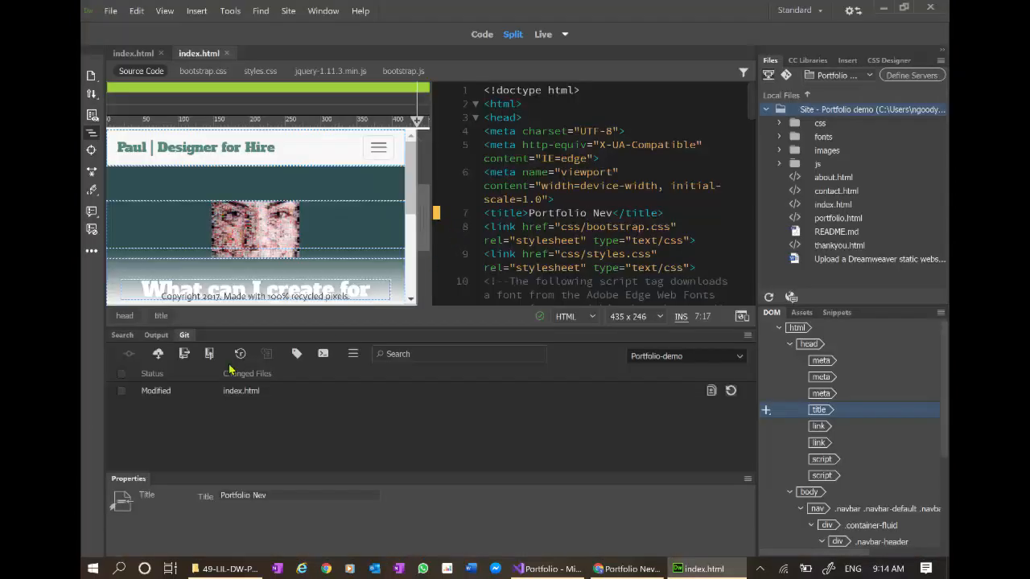
pyautogui.click(121, 374)
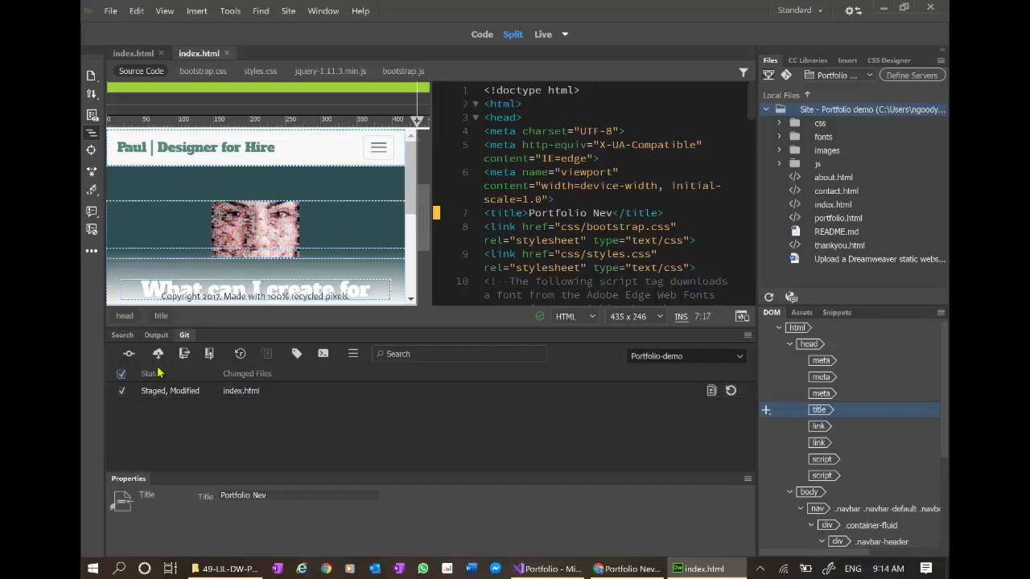
pyautogui.click(130, 355)
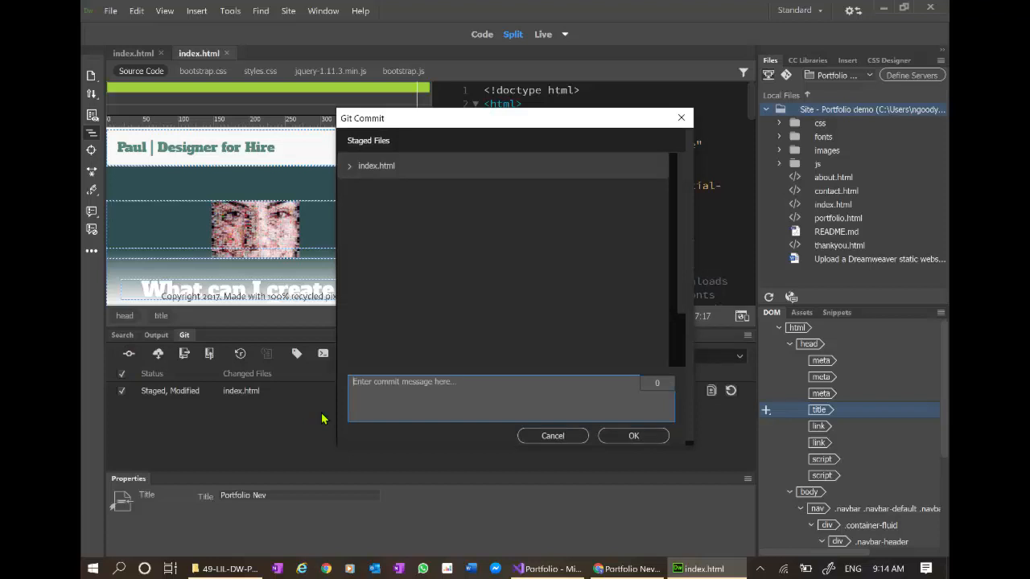
pyautogui.write('Changed title')
pyautogui.click(634, 435)
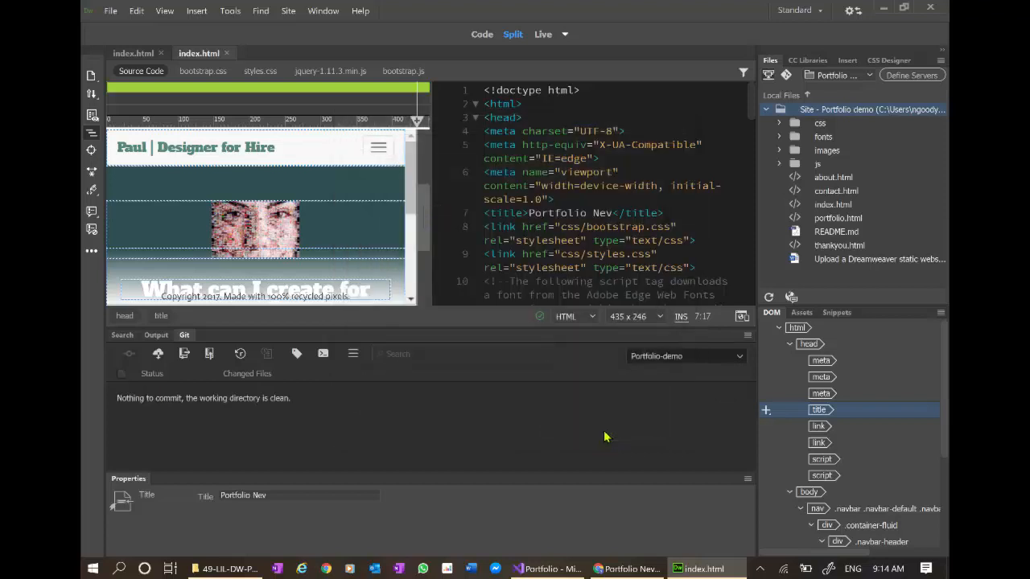
# Push the 'Changed title' commit to the current tracking branch, Portfolio-Demo master.
pyautogui.click(214, 354)
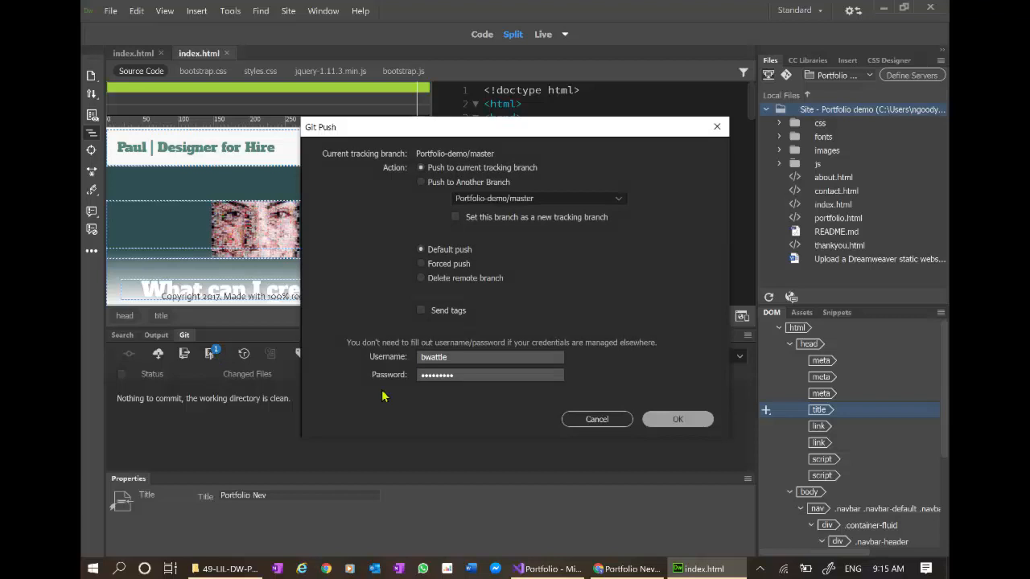
pyautogui.click(677, 419)
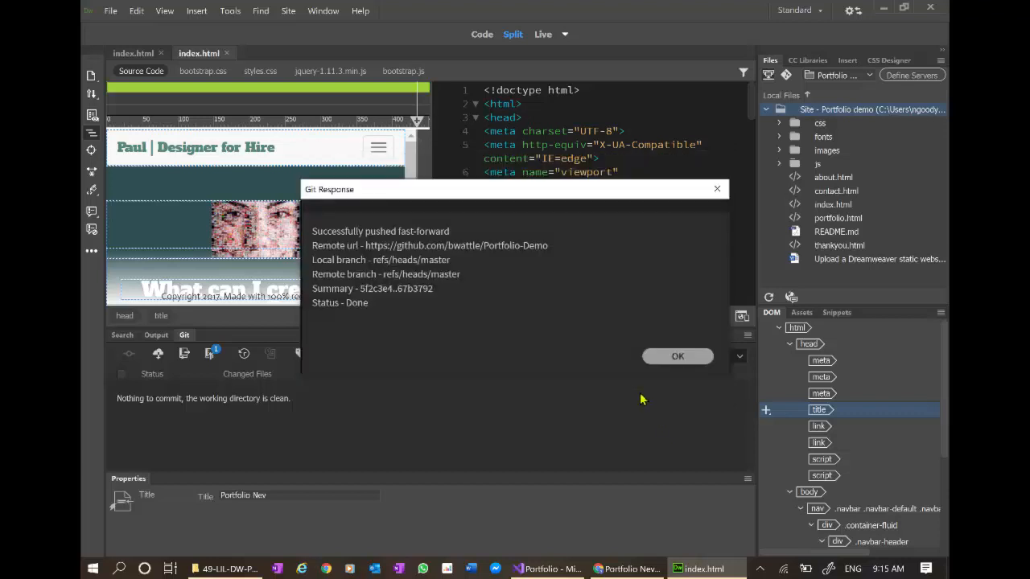
pyautogui.click(677, 356)
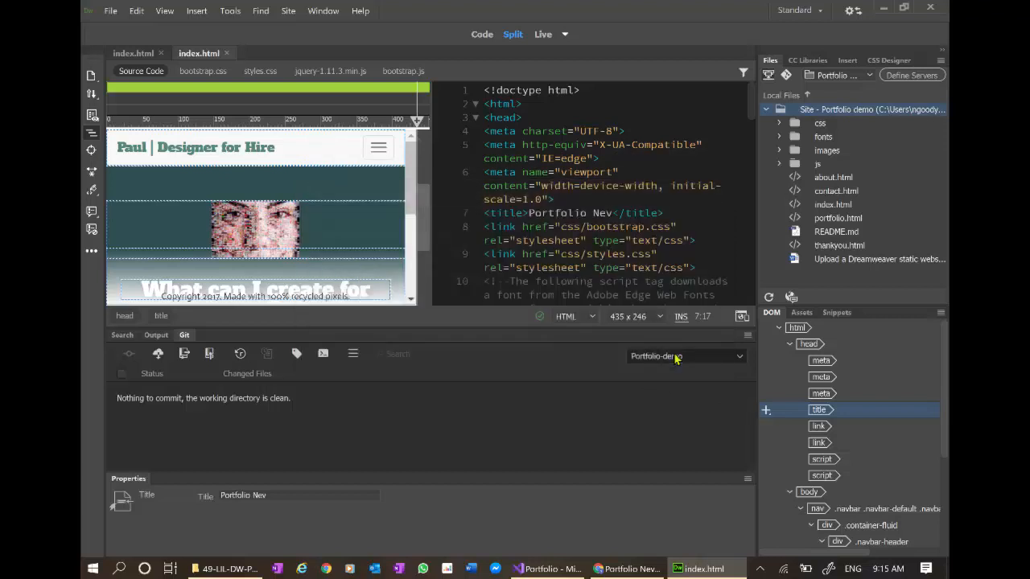
# Reload GitHub's index.html page to confirm the 'Portfolio Nev' title arrived.
pyautogui.hotkey('alt', 'Tab')
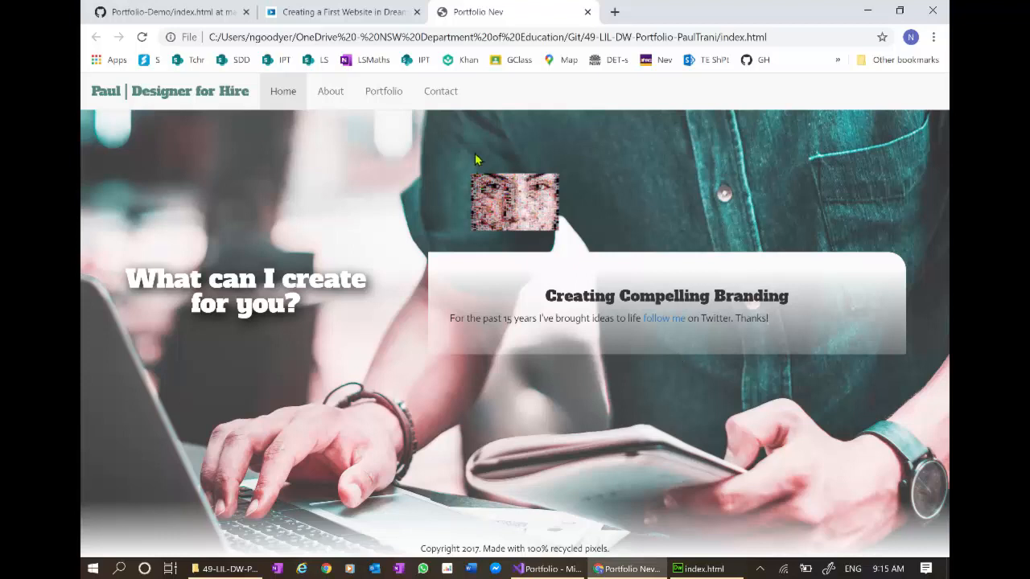
pyautogui.click(173, 11)
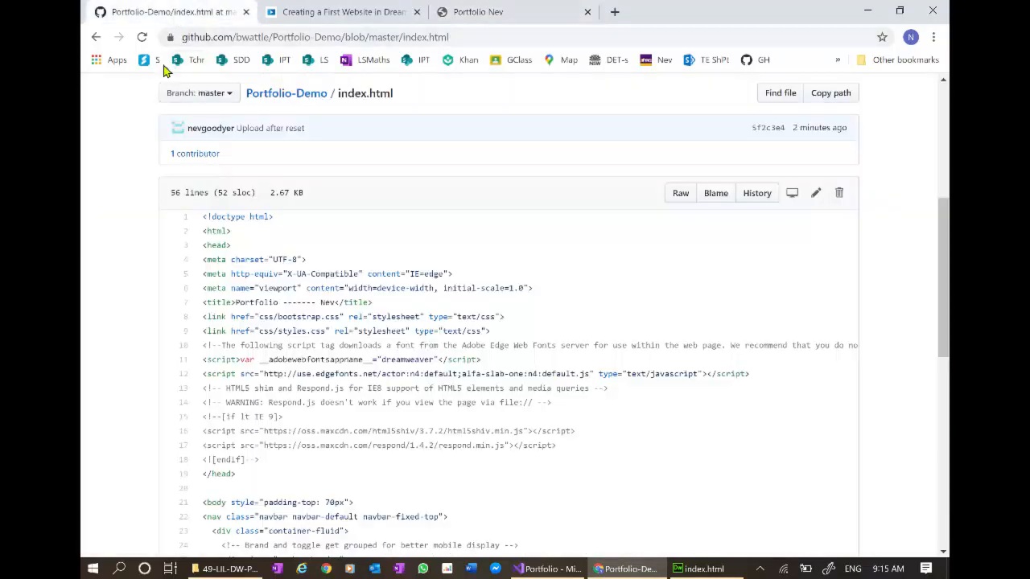
pyautogui.click(143, 37)
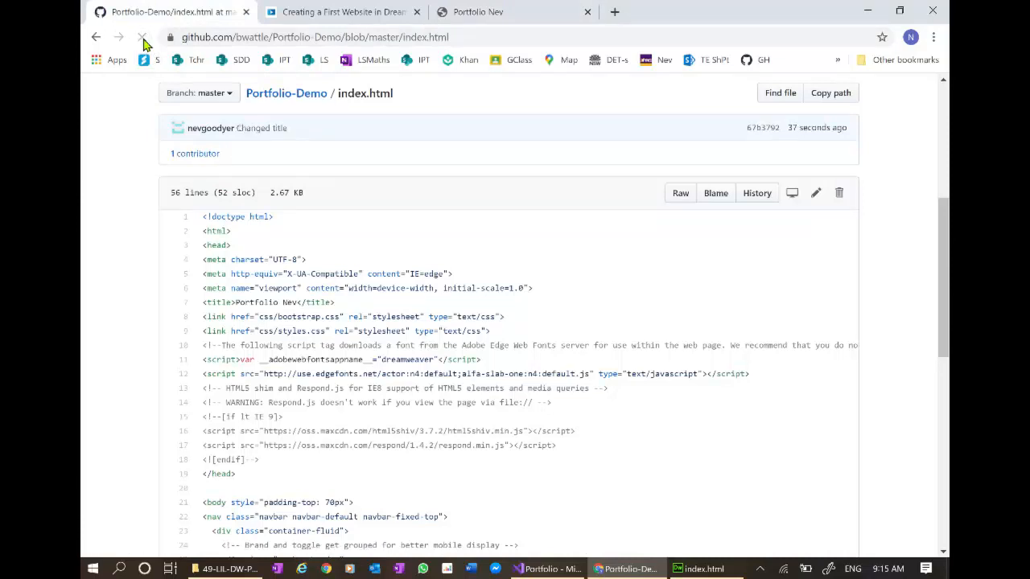
# Check the Branch list, then go to the Portfolio-Demo repository home page.
pyautogui.click(216, 97)
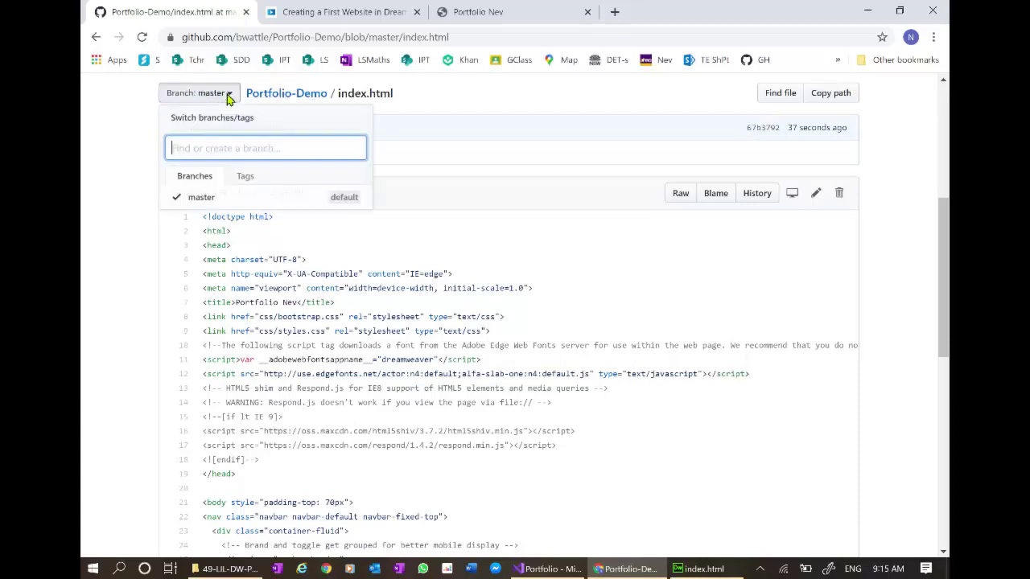
pyautogui.click(296, 98)
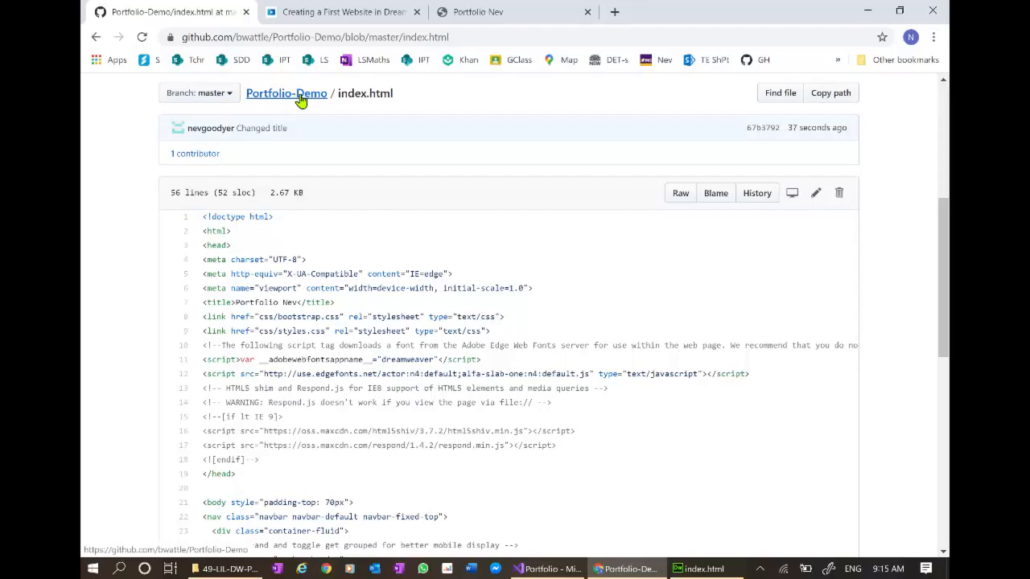
pyautogui.click(300, 99)
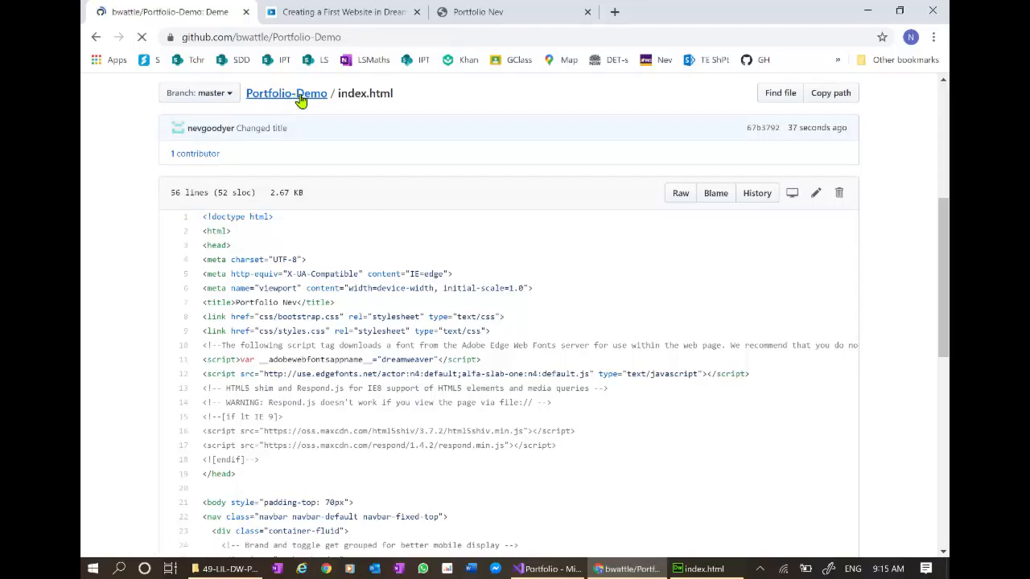
pyautogui.scroll(-1, 329, 398)
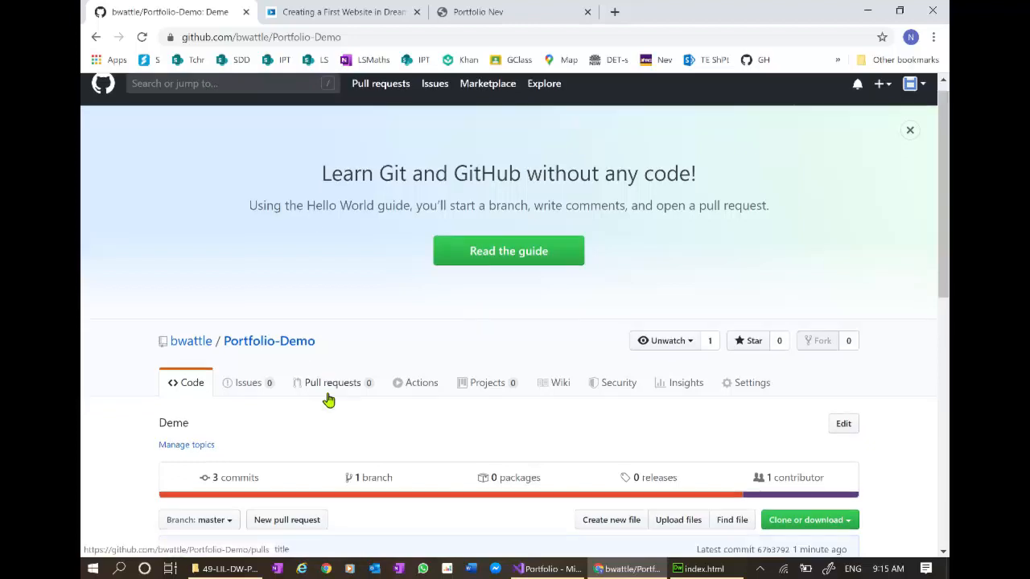
pyautogui.scroll(-2, 329, 399)
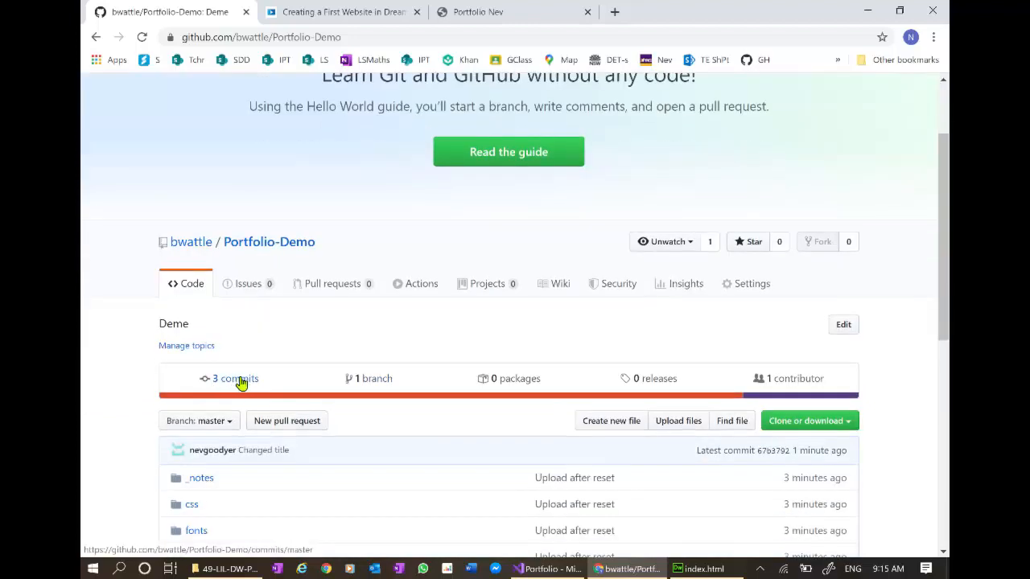
pyautogui.scroll(-3, 242, 383)
pyautogui.scroll(-3, 242, 379)
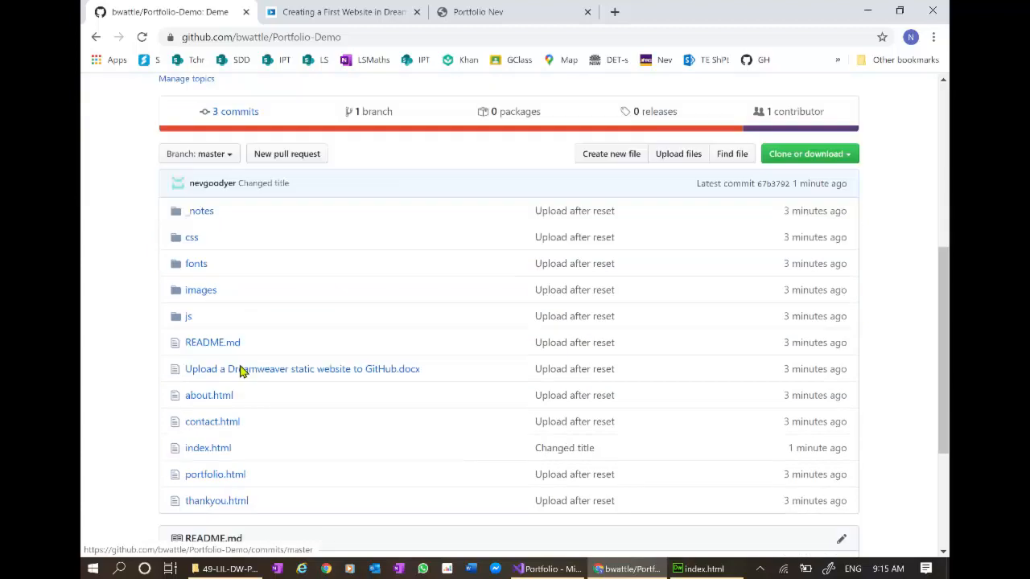
pyautogui.scroll(-1, 241, 371)
# View the '3 commits' history: Changed title, Upload after reset and Initial commit.
pyautogui.click(231, 87)
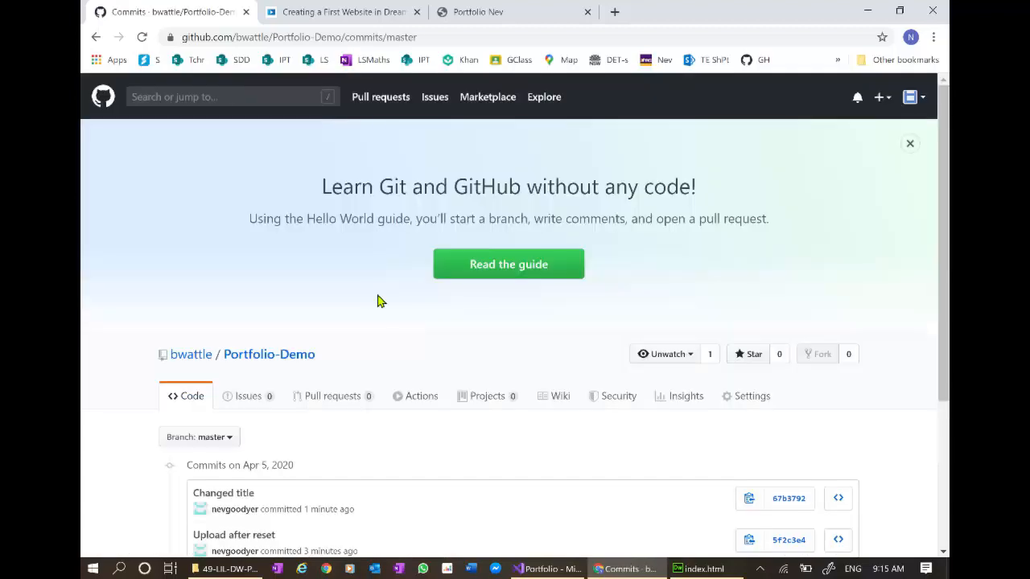
pyautogui.scroll(-1, 380, 301)
pyautogui.scroll(-3, 362, 322)
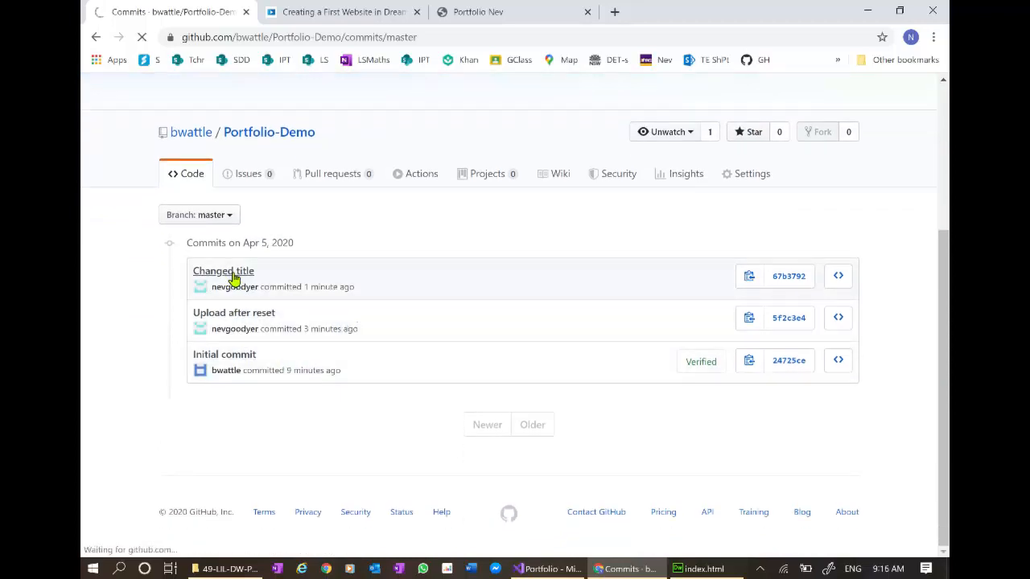
# Review the 'Changed title' commit's split diff of the index.html title line, then return to Dreamweaver.
pyautogui.click(232, 273)
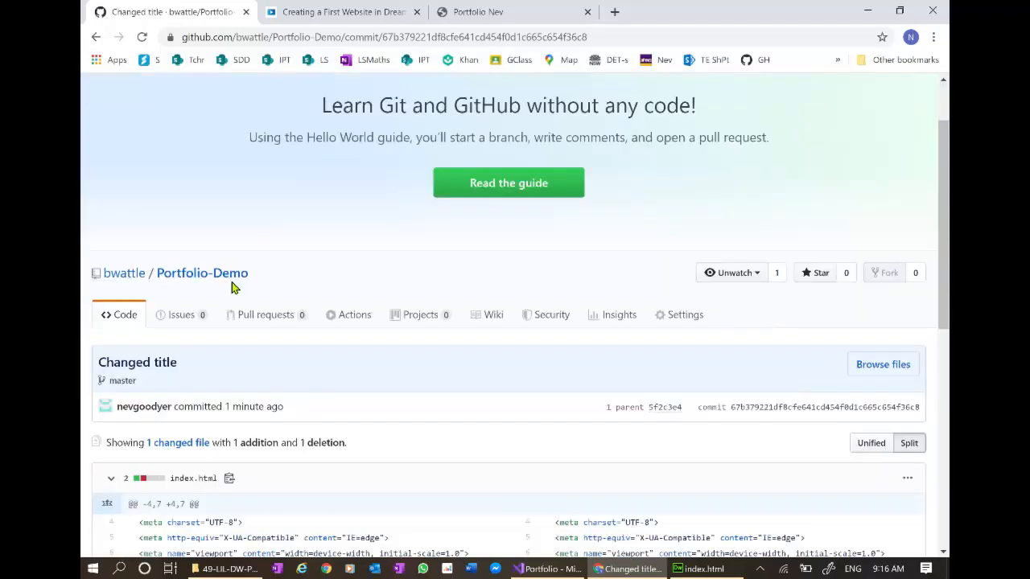
pyautogui.scroll(-3, 230, 279)
pyautogui.scroll(-3, 230, 279)
pyautogui.scroll(-2, 233, 285)
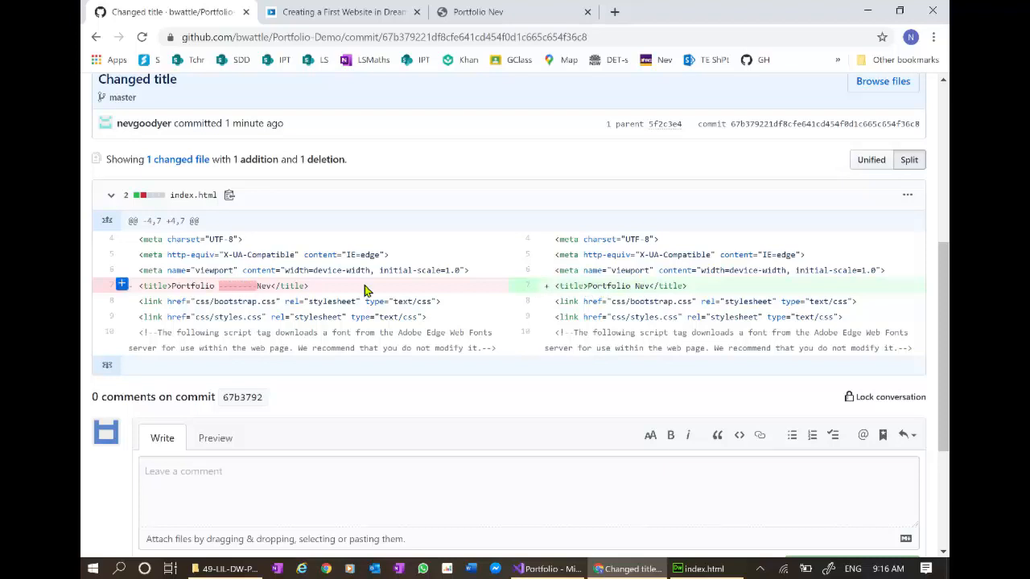
pyautogui.scroll(-1, 365, 290)
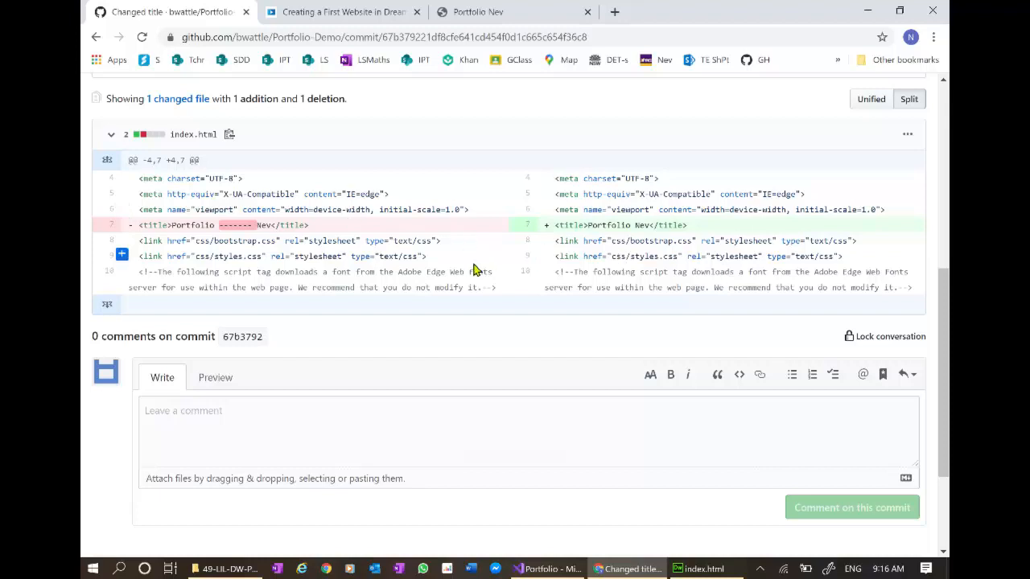
pyautogui.hotkey('alt', 'Tab')
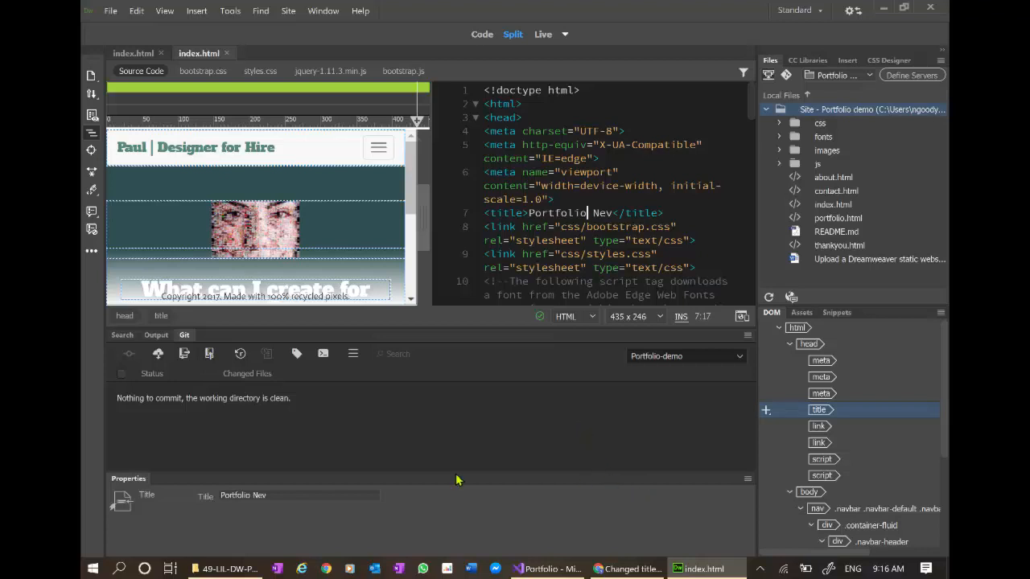
# Switch from Dreamweaver to the Chrome window showing the 'Changed title' commit.
pyautogui.hotkey('alt', 'Tab')
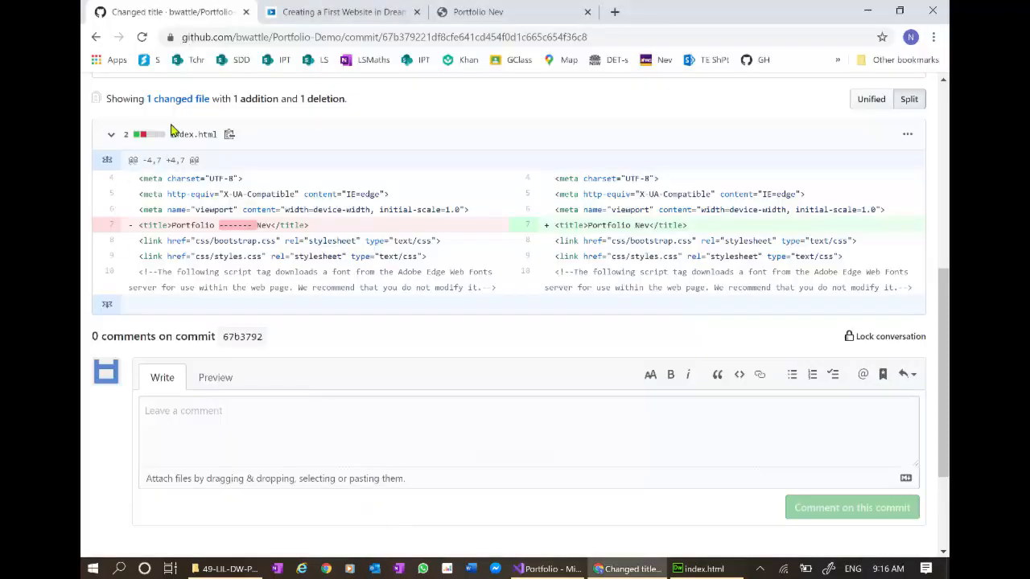
pyautogui.scroll(5, 193, 201)
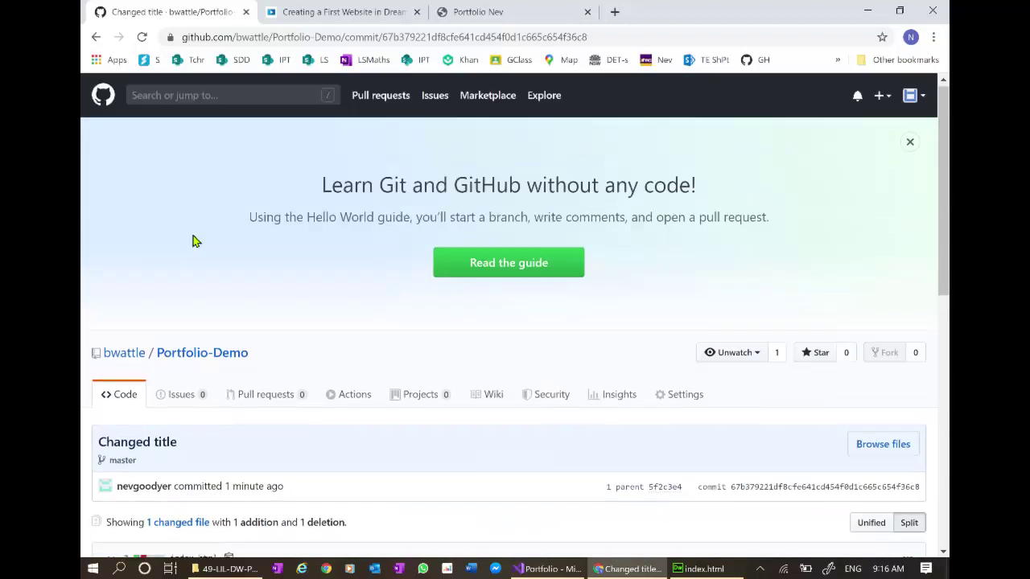
# Navigate via the profile and GitHub dashboard to the Portfolio-V02 repository page.
pyautogui.click(125, 356)
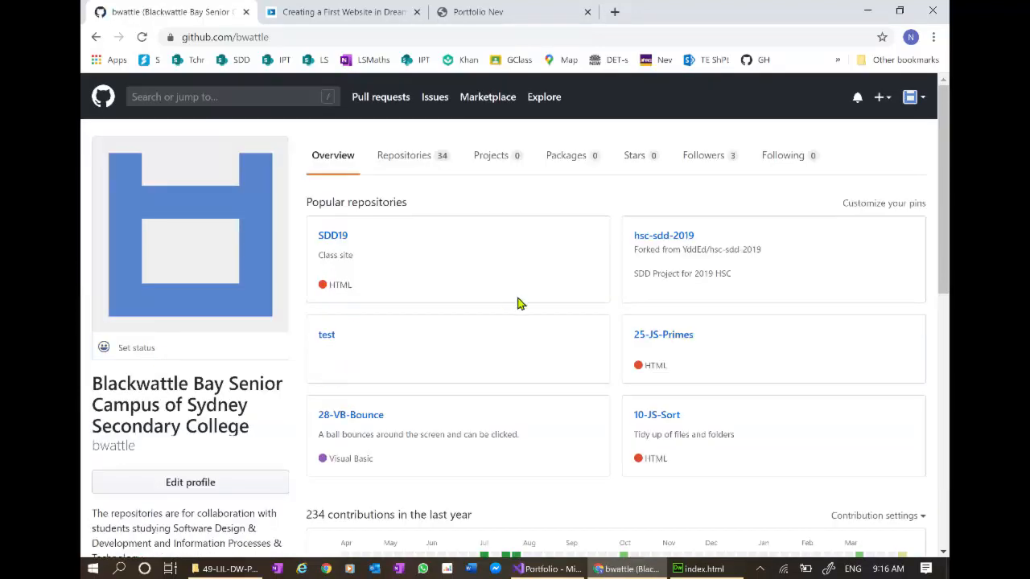
pyautogui.click(103, 97)
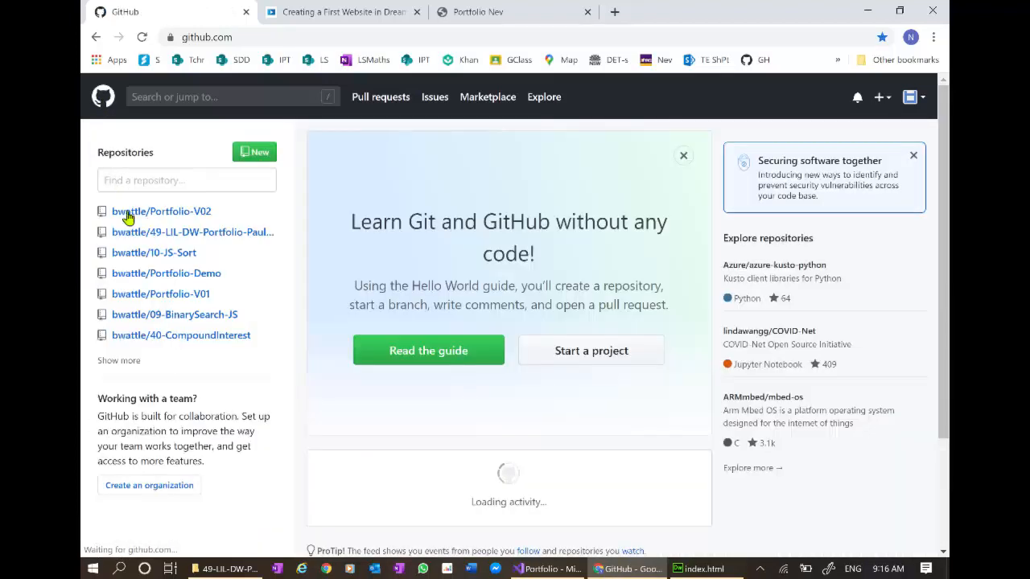
pyautogui.click(129, 211)
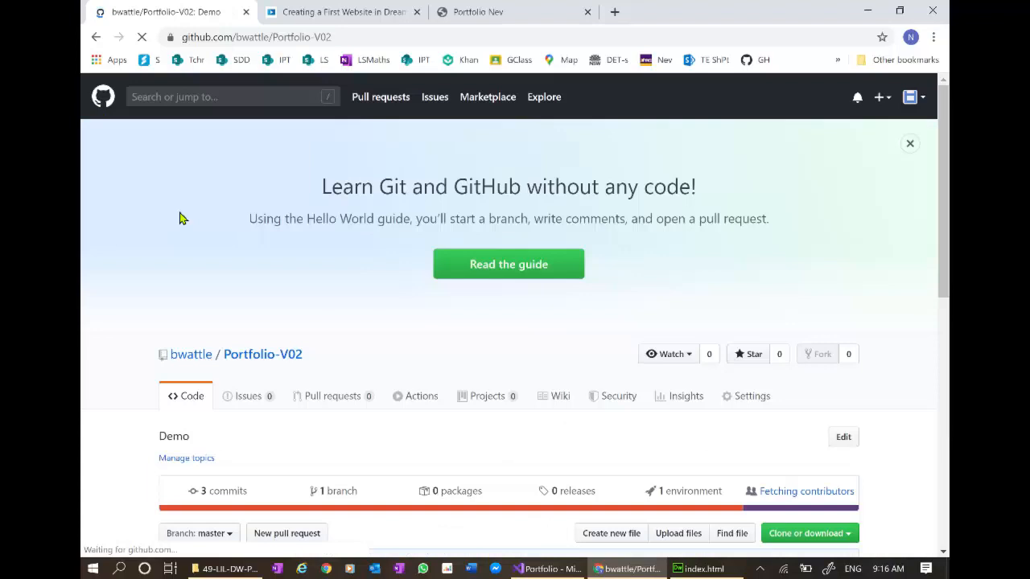
pyautogui.scroll(-3, 245, 258)
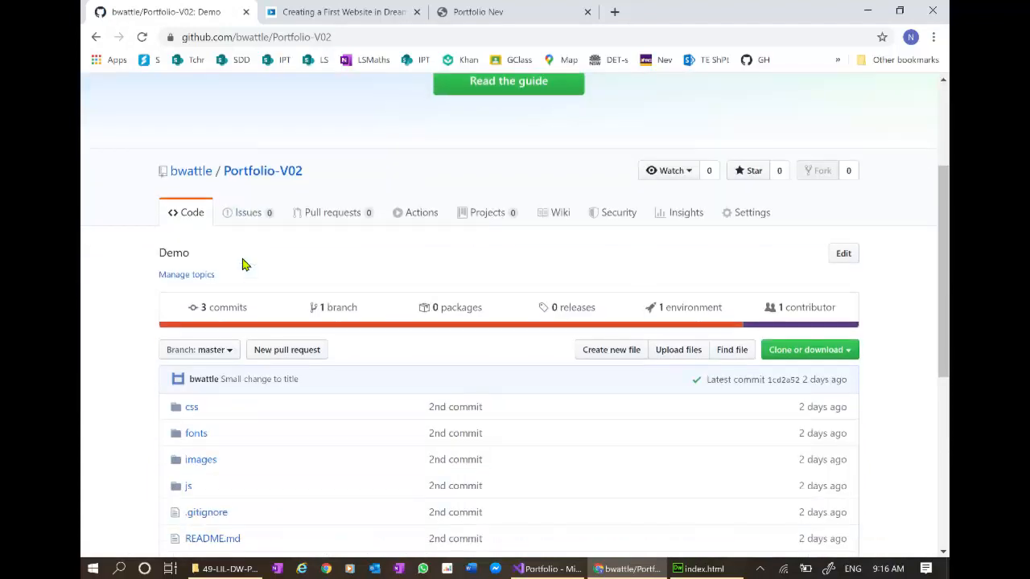
pyautogui.scroll(-3, 245, 264)
pyautogui.scroll(-2, 245, 264)
pyautogui.scroll(3, 246, 257)
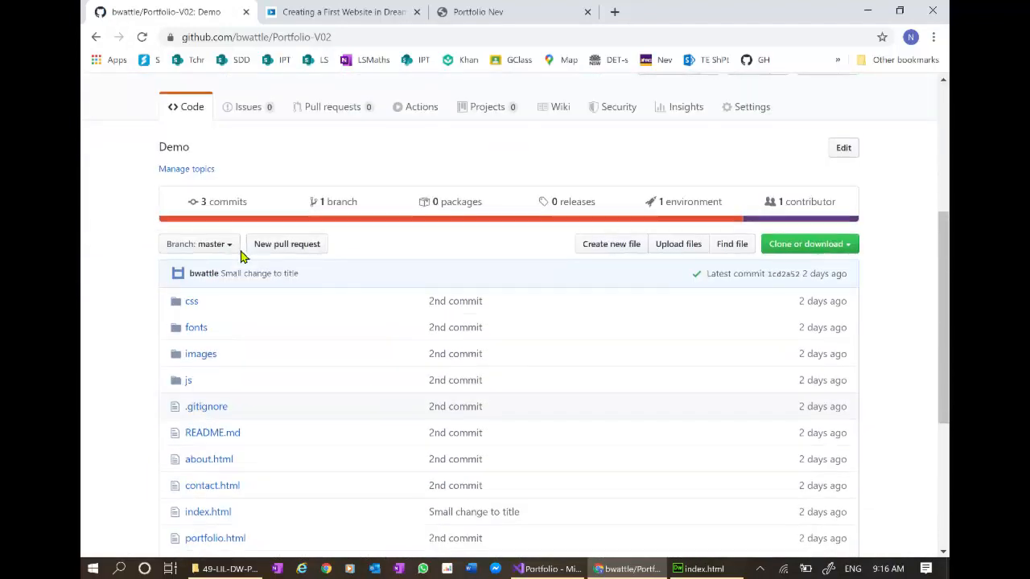
pyautogui.scroll(-2, 245, 255)
pyautogui.scroll(4, 241, 258)
pyautogui.scroll(3, 241, 257)
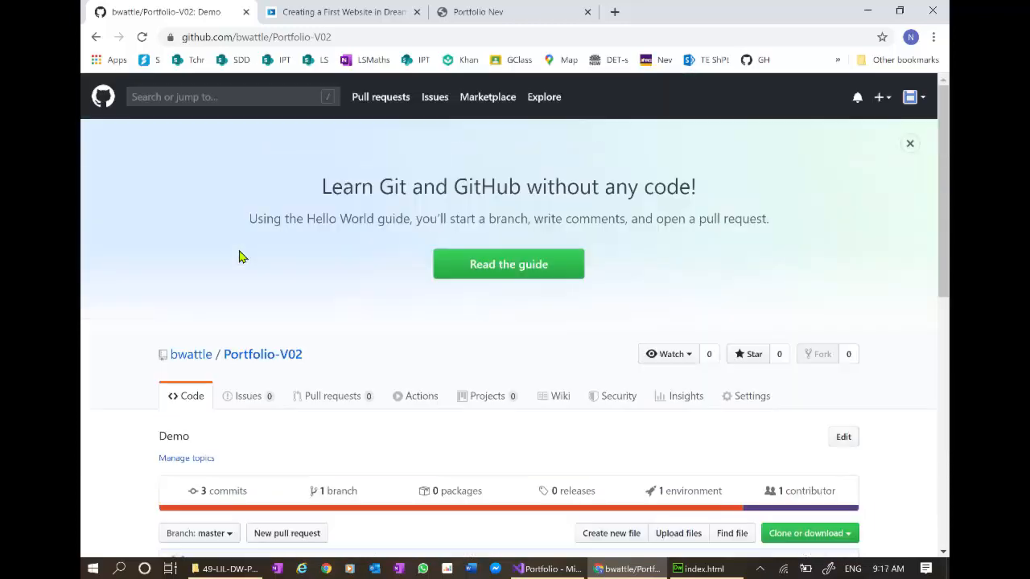